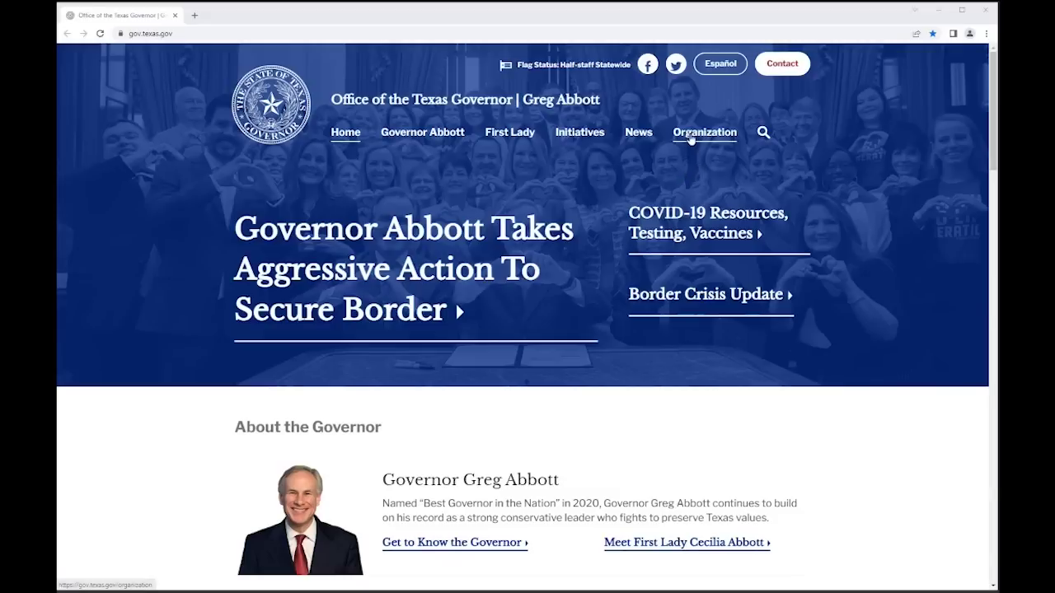
- Go from Organization to Economic Development, then open Incentives & Financing' Texas Travel Industry Recovery Grant page
click(691, 141)
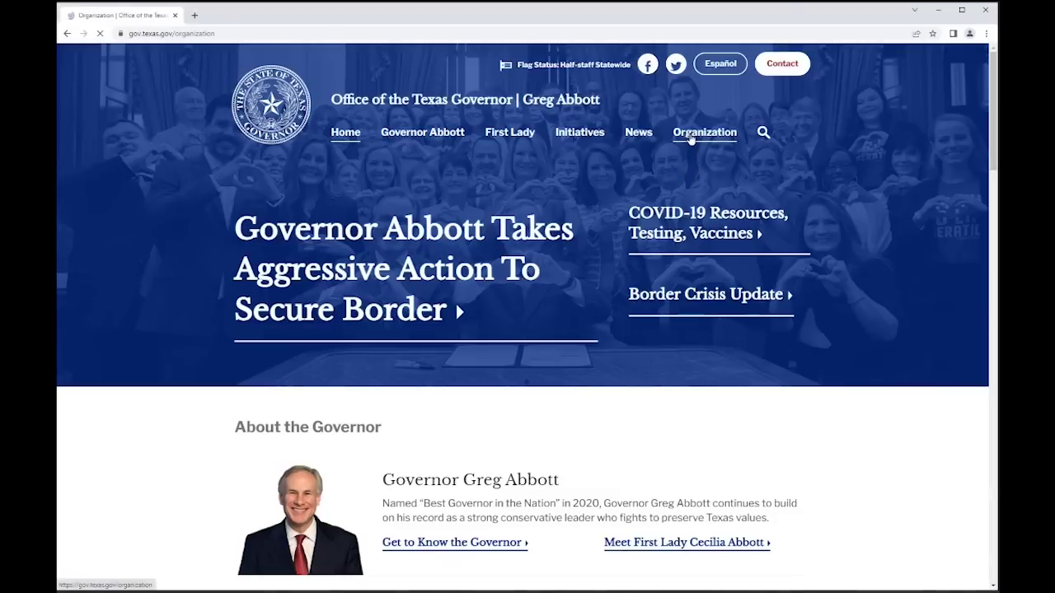
scroll(703, 394, down, 3)
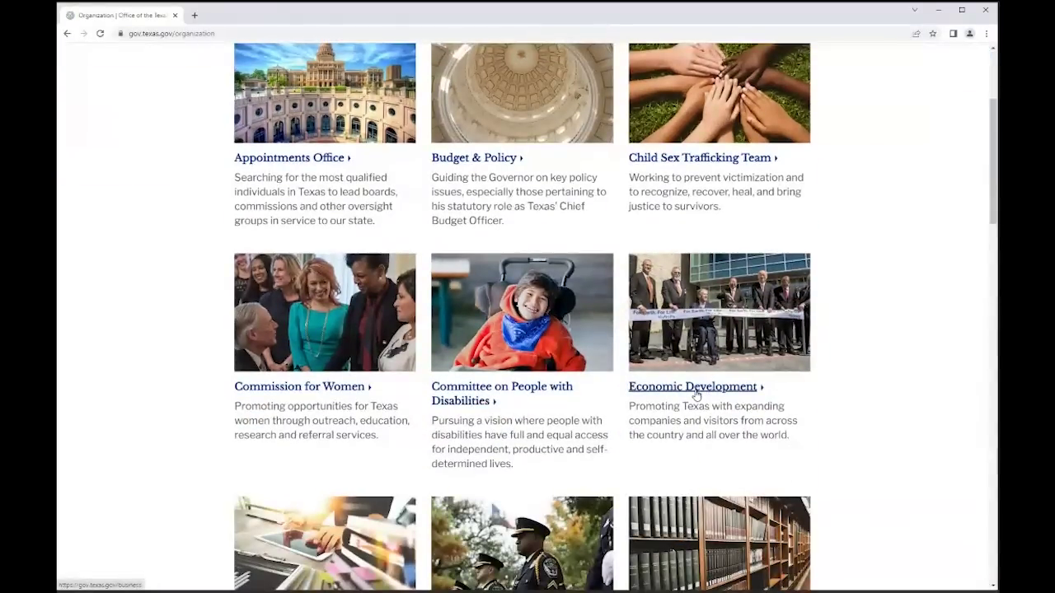
click(696, 397)
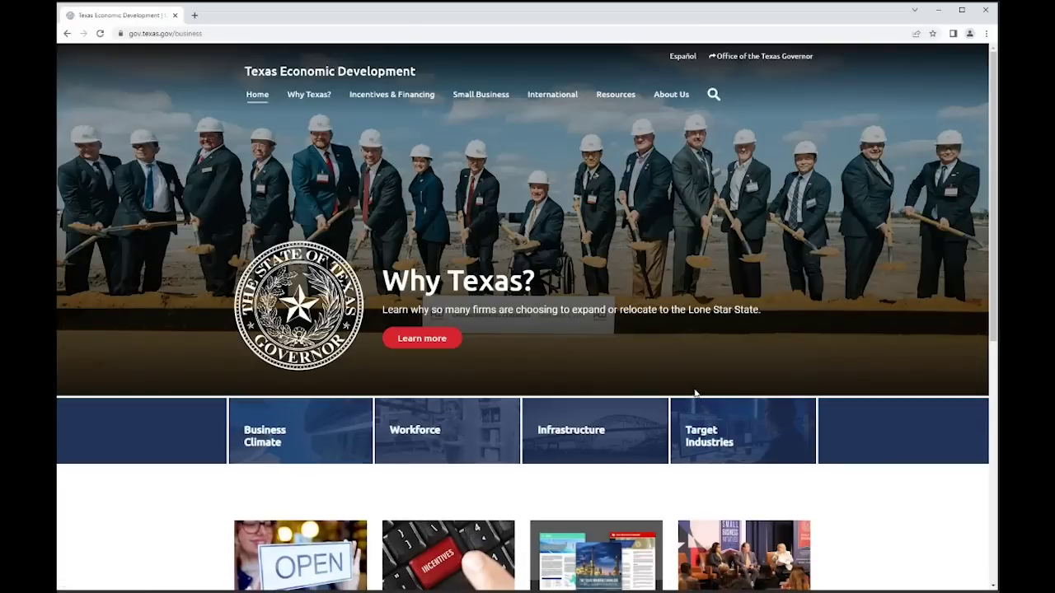
mouse_move(385, 95)
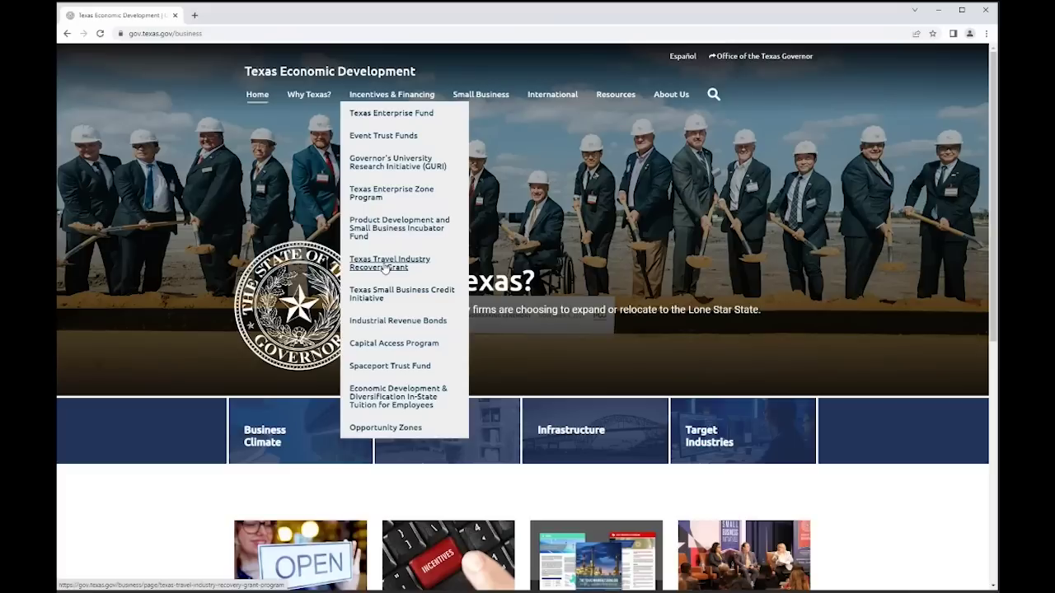
click(384, 269)
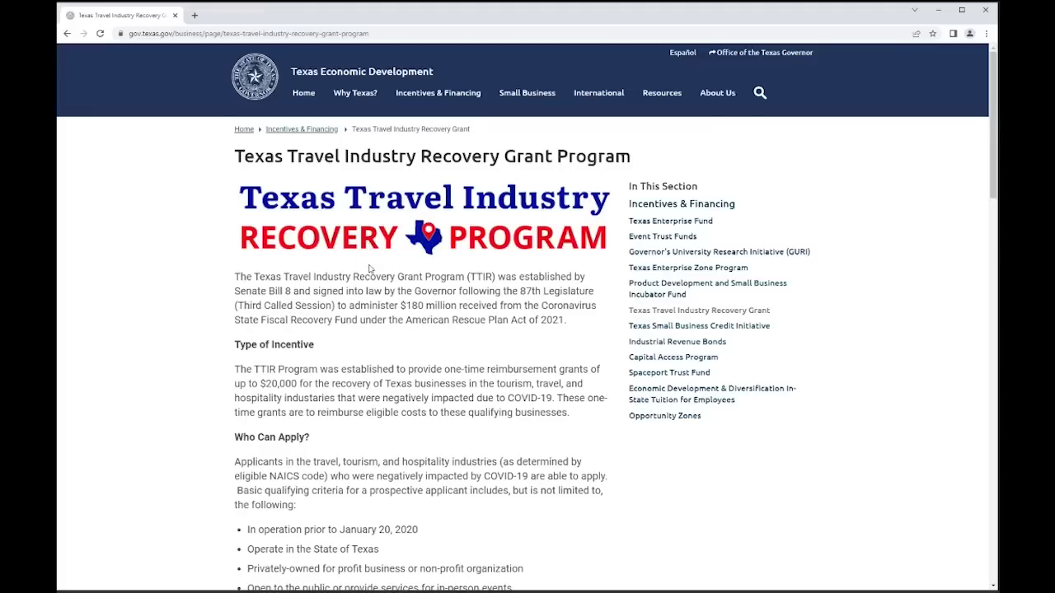
- Scroll through the TTIR page's Who Can Apply, NAICS phase schedule and Alternate Forms sections
scroll(370, 269, down, 1)
scroll(366, 267, down, 1)
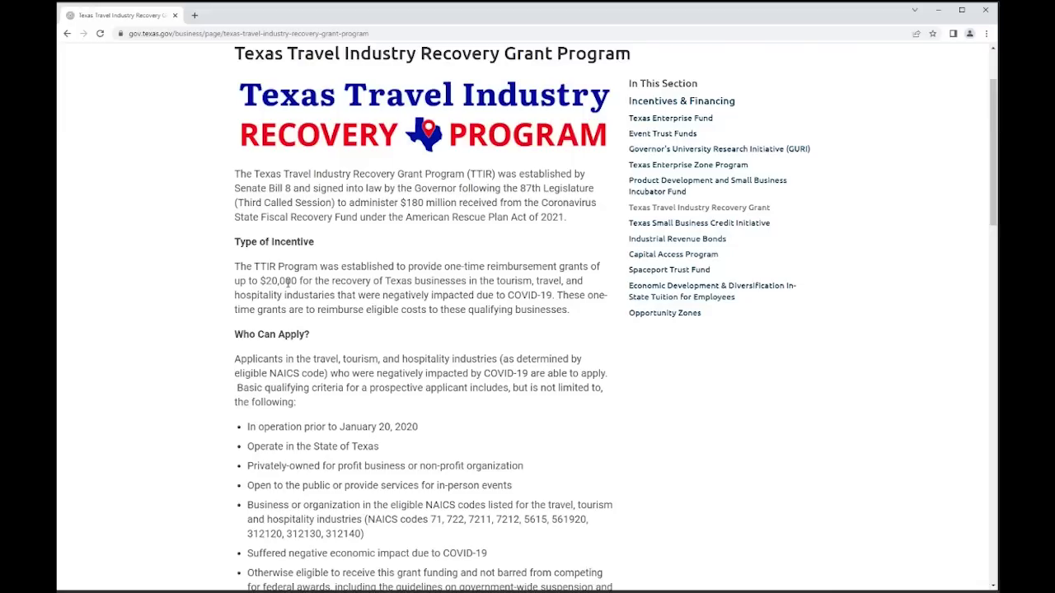
scroll(288, 282, down, 1)
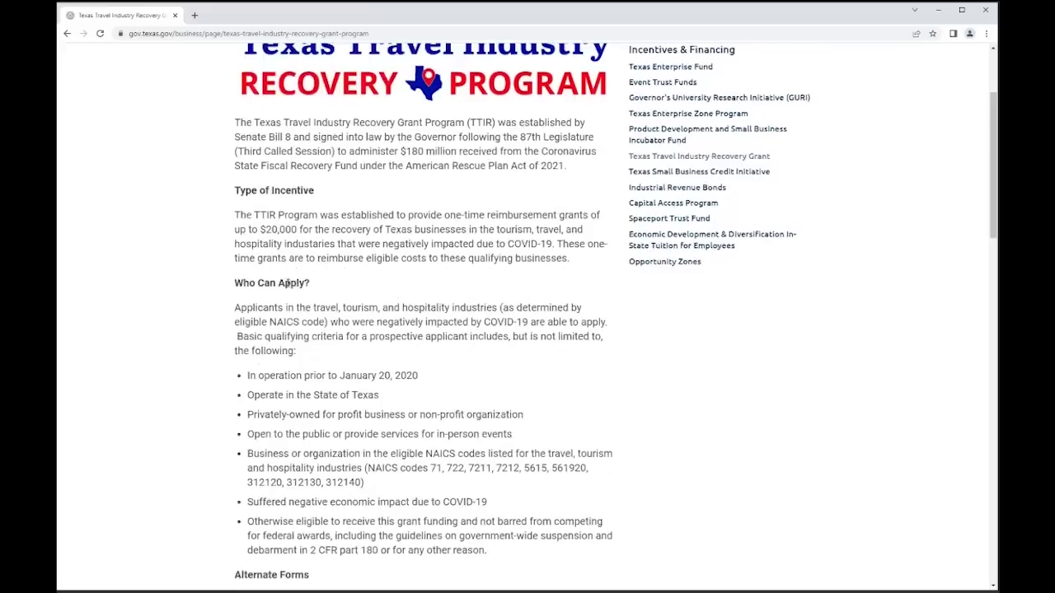
scroll(288, 282, down, 1)
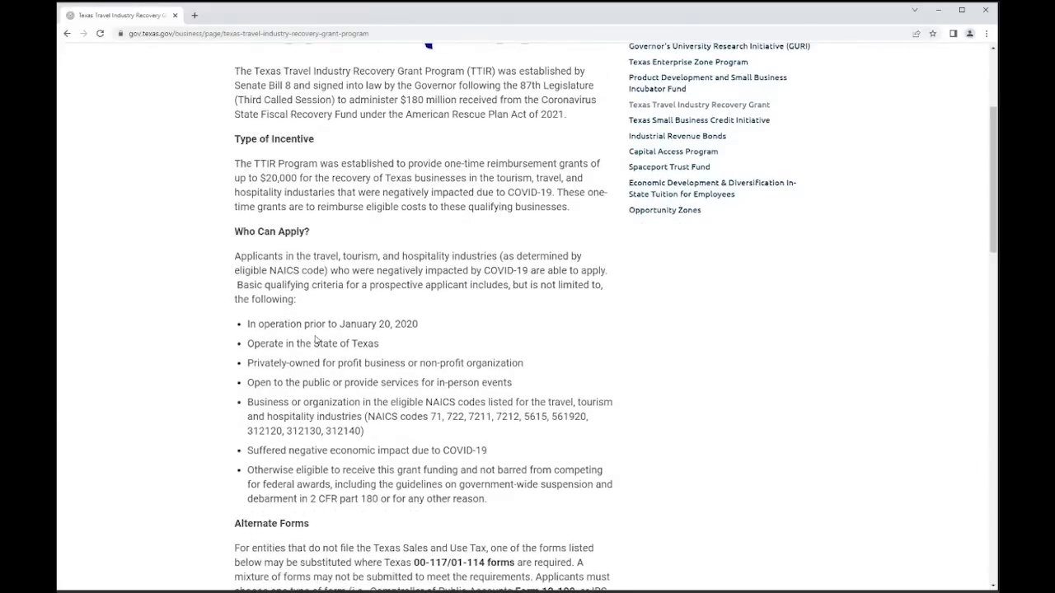
scroll(316, 350, down, 1)
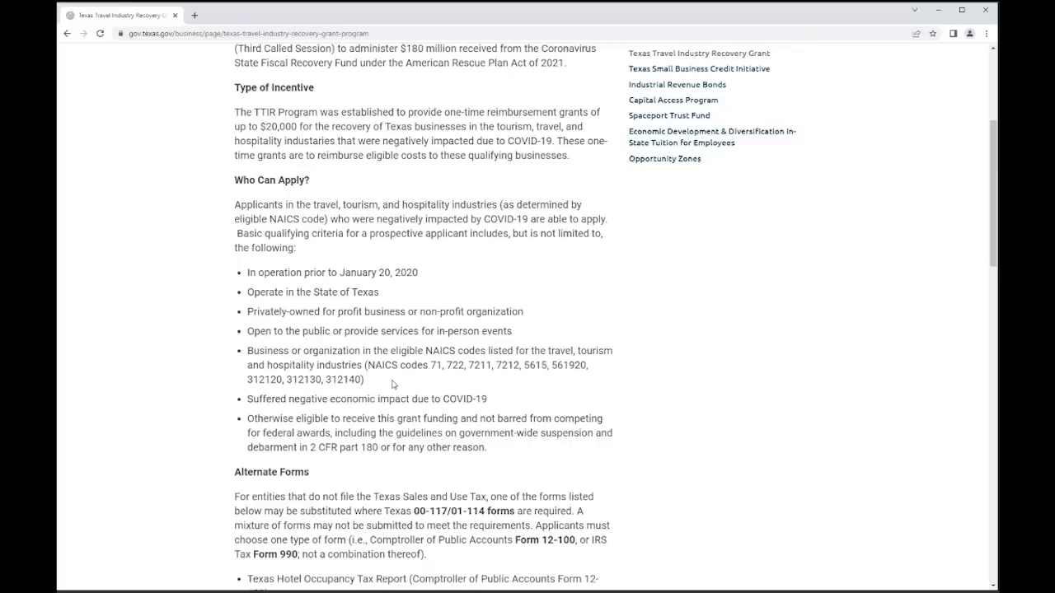
scroll(391, 380, down, 1)
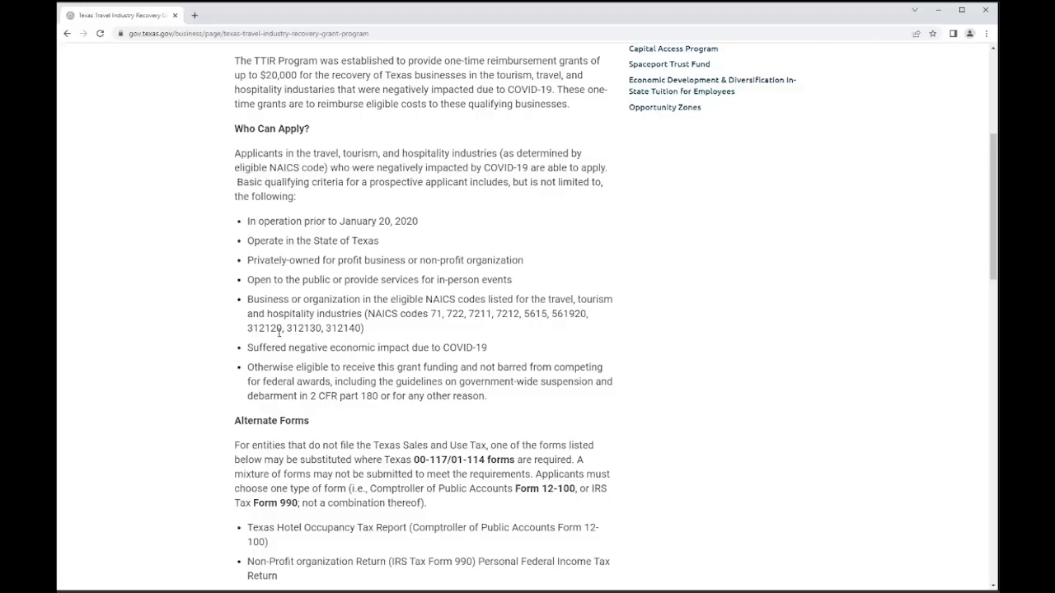
scroll(284, 366, down, 2)
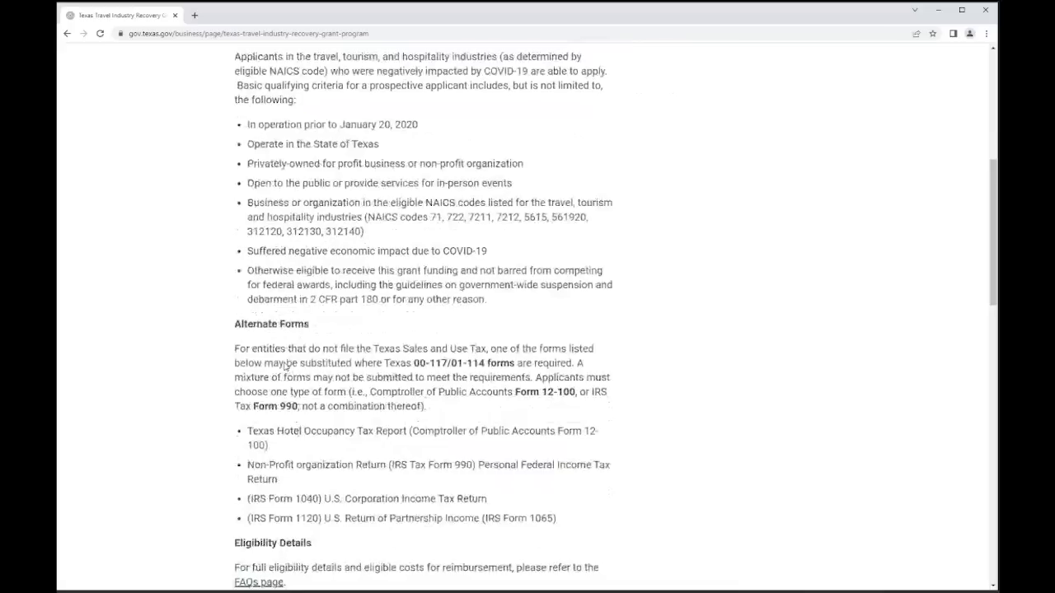
scroll(284, 365, down, 2)
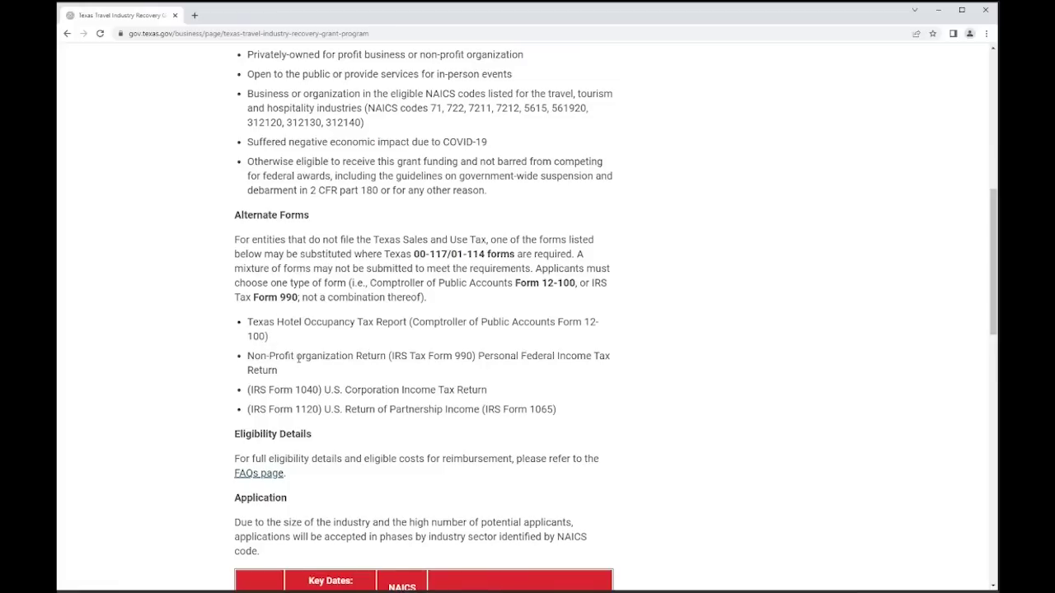
scroll(545, 342, down, 4)
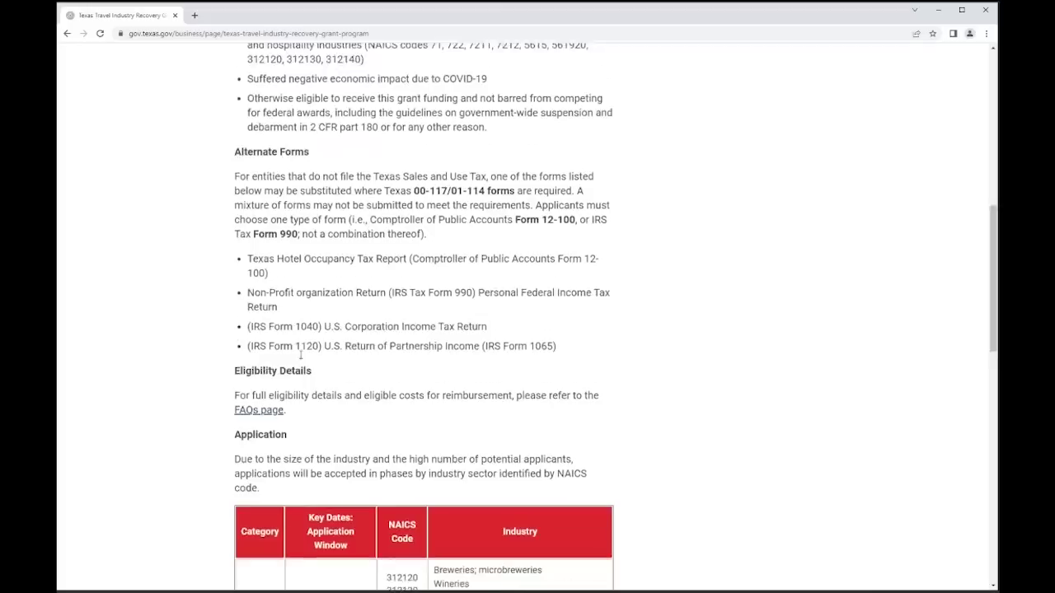
scroll(686, 336, down, 3)
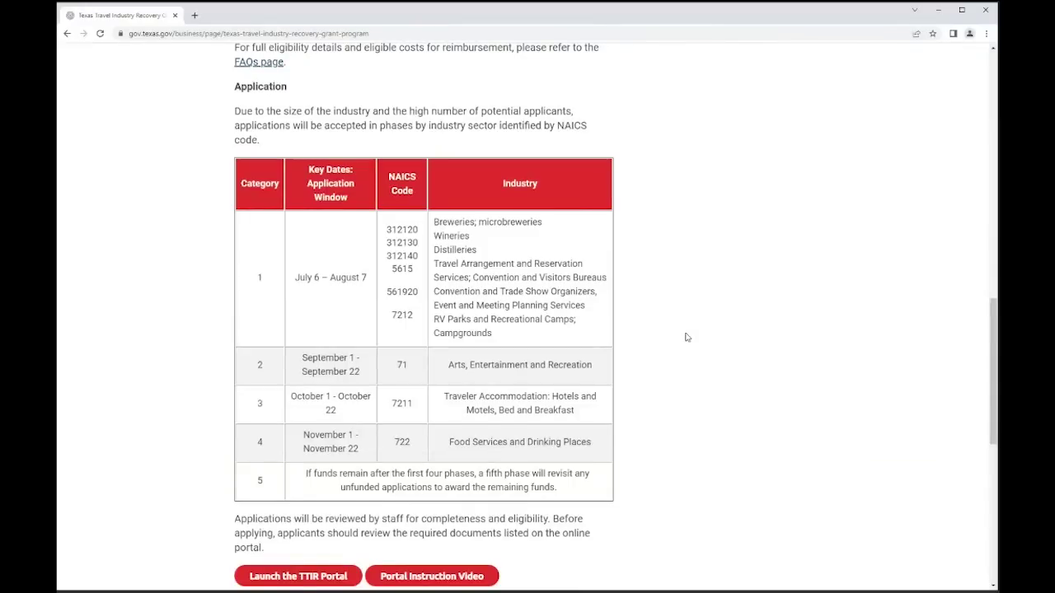
- Scroll past the Key Dates table and launch the TTIR Portal
scroll(686, 337, down, 1)
scroll(685, 337, down, 5)
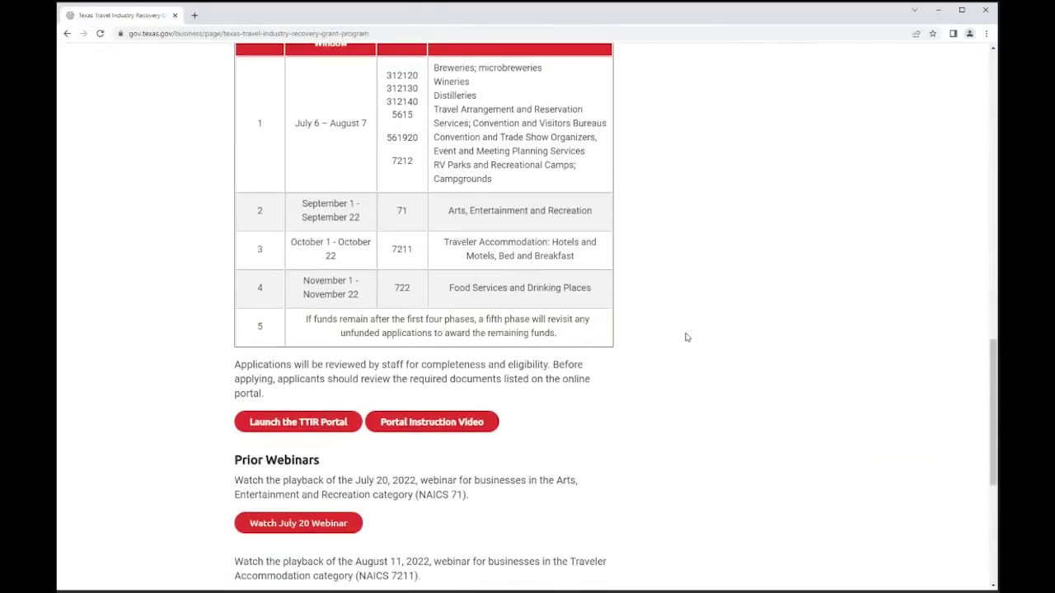
scroll(685, 338, down, 1)
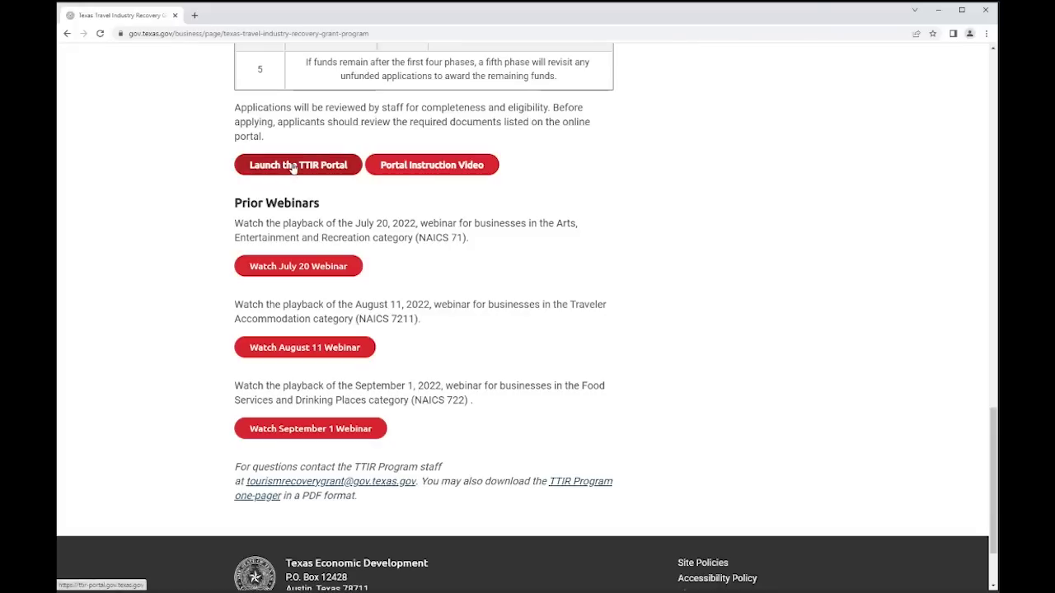
click(293, 165)
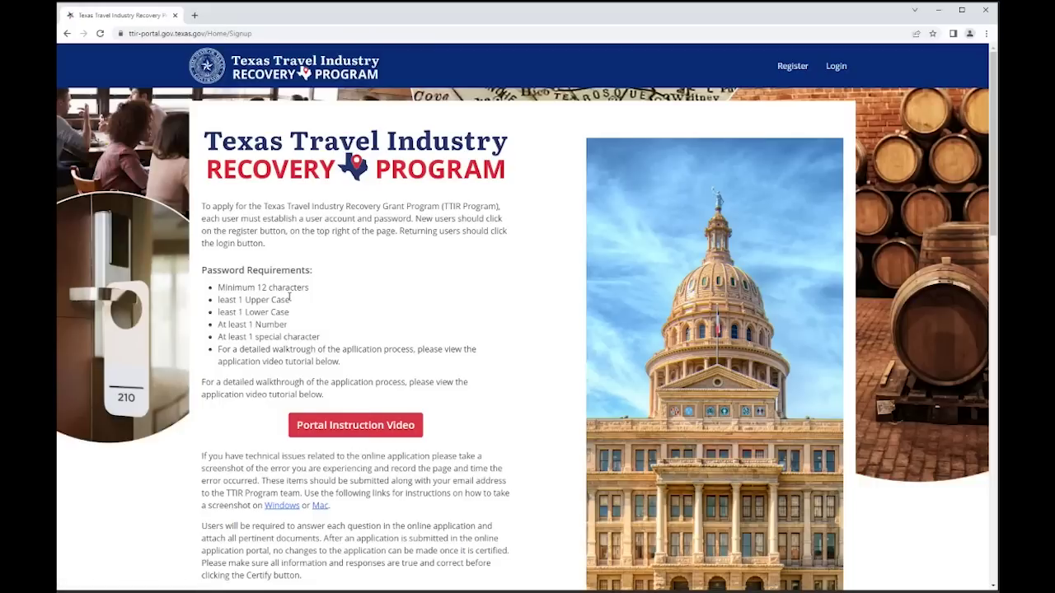
- Scroll to Required Information And Documents, then switch to the 2021 Schedule C PDF
scroll(289, 298, down, 3)
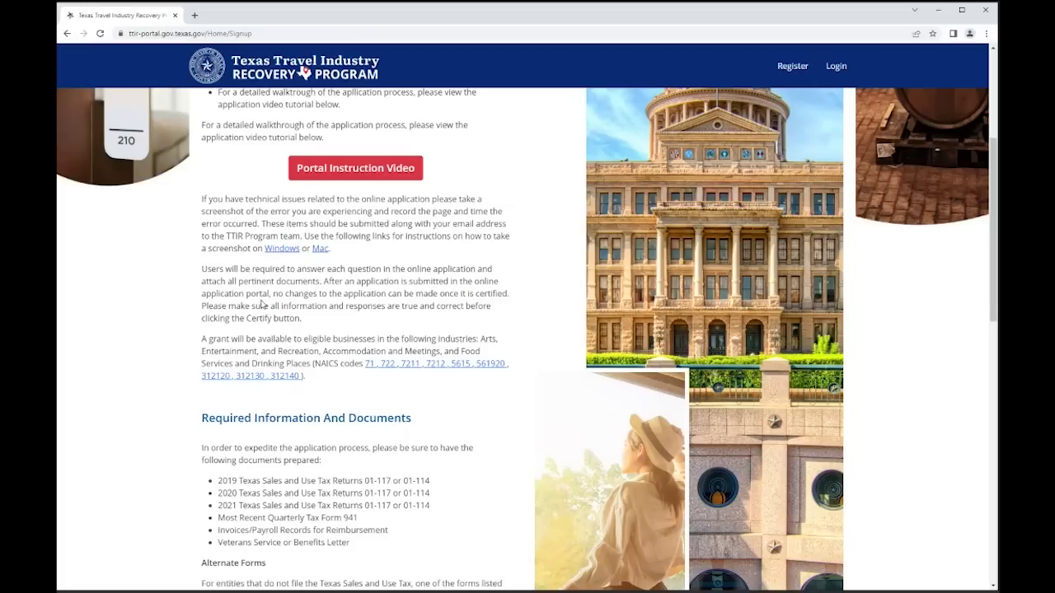
scroll(262, 301, down, 1)
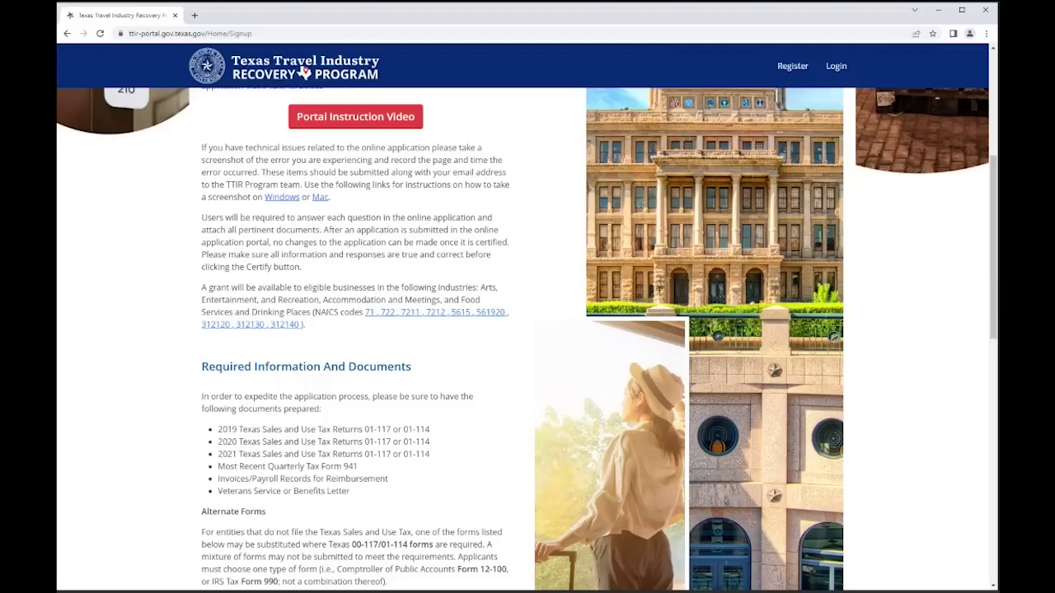
key(alt+Tab)
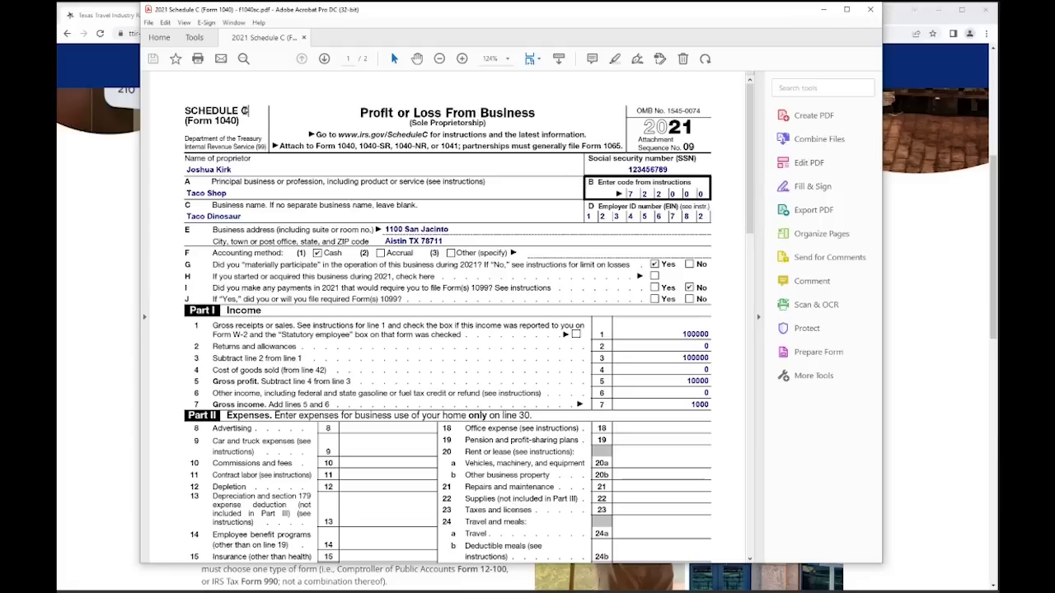
- Highlight the SCHEDULE C title on the taco shop sample, then close the PDF
drag(248, 111, 185, 110)
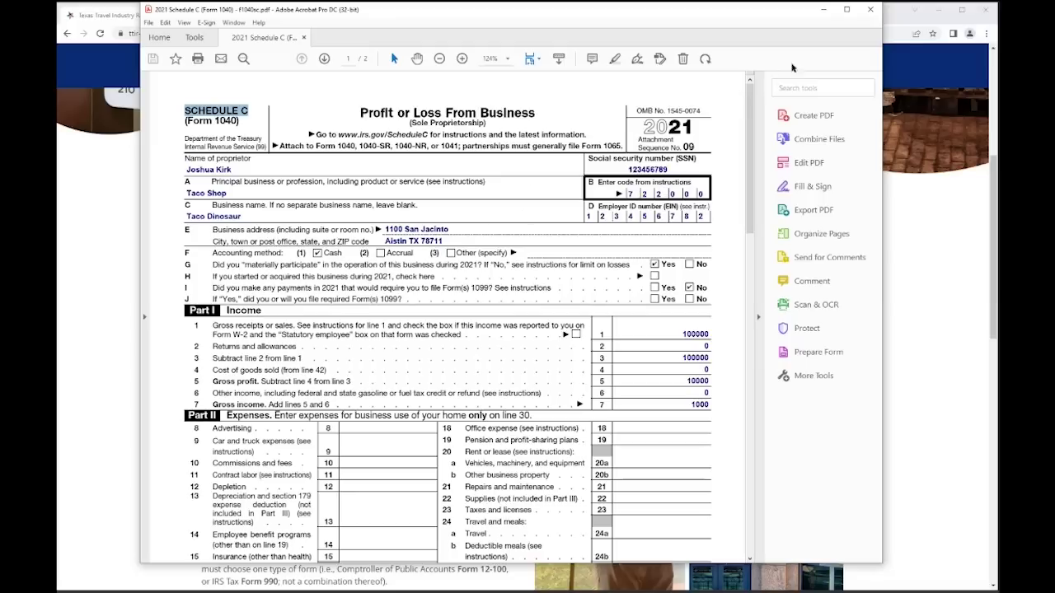
click(872, 10)
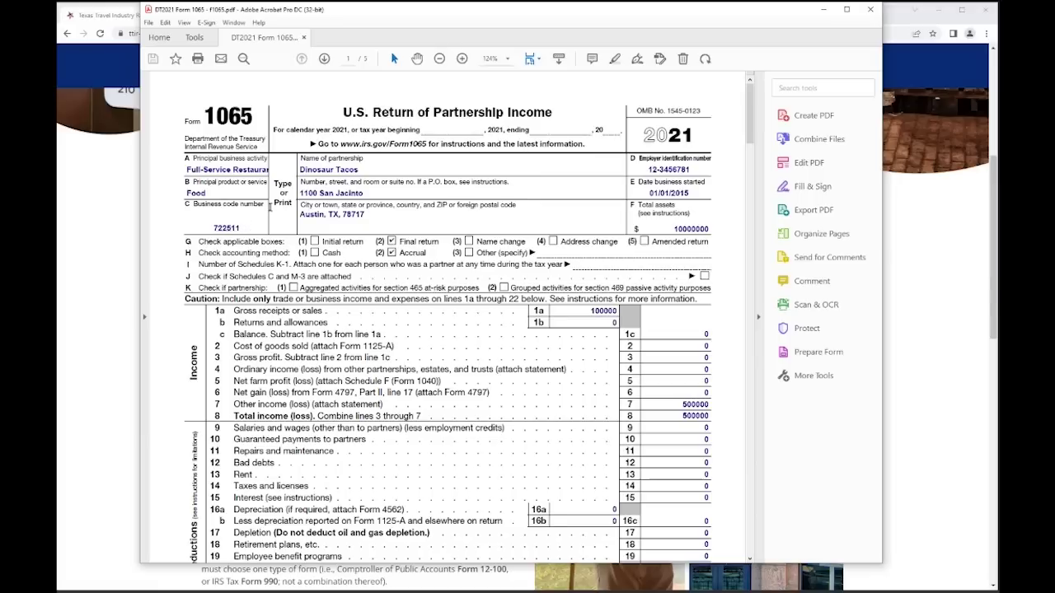
- Close the sample 2021 Form 1065 partnership return after reviewing it
click(872, 11)
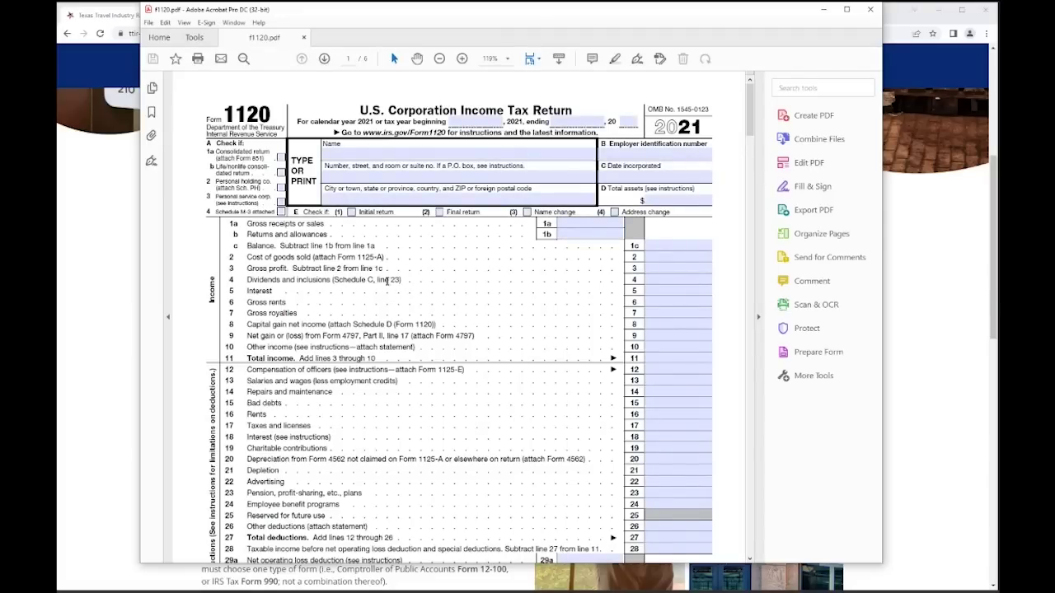
- Page to Form 1120's Schedule K, enter business activity code 722511, and close without saving
click(325, 59)
click(325, 59)
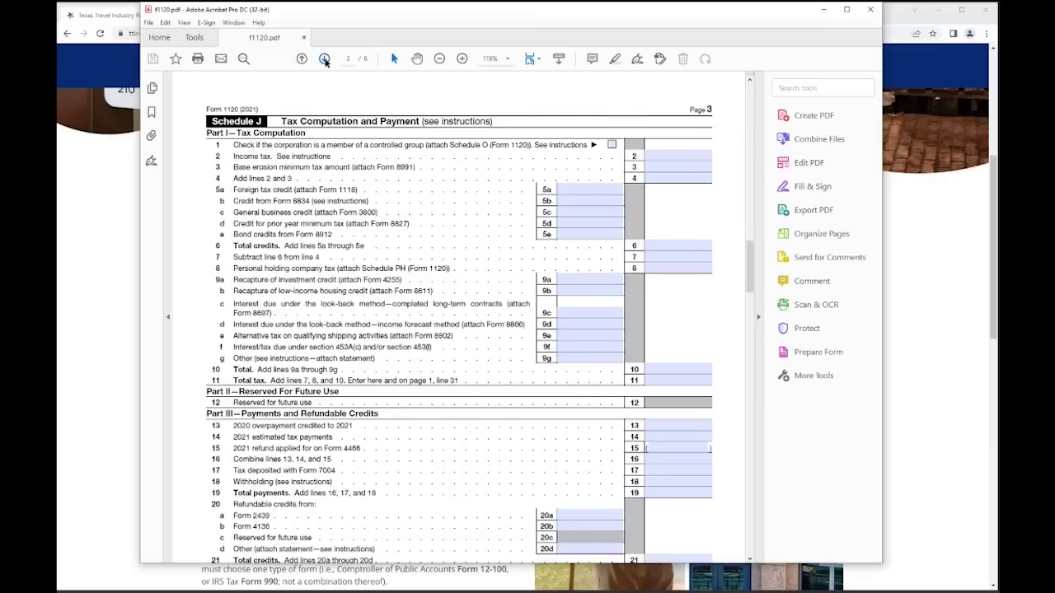
click(325, 60)
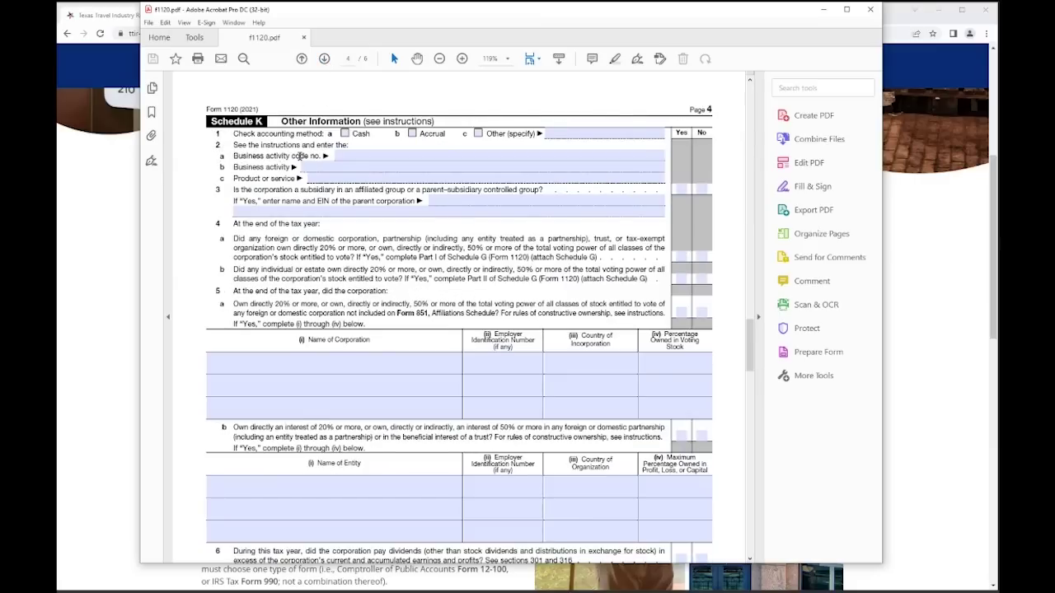
click(340, 156)
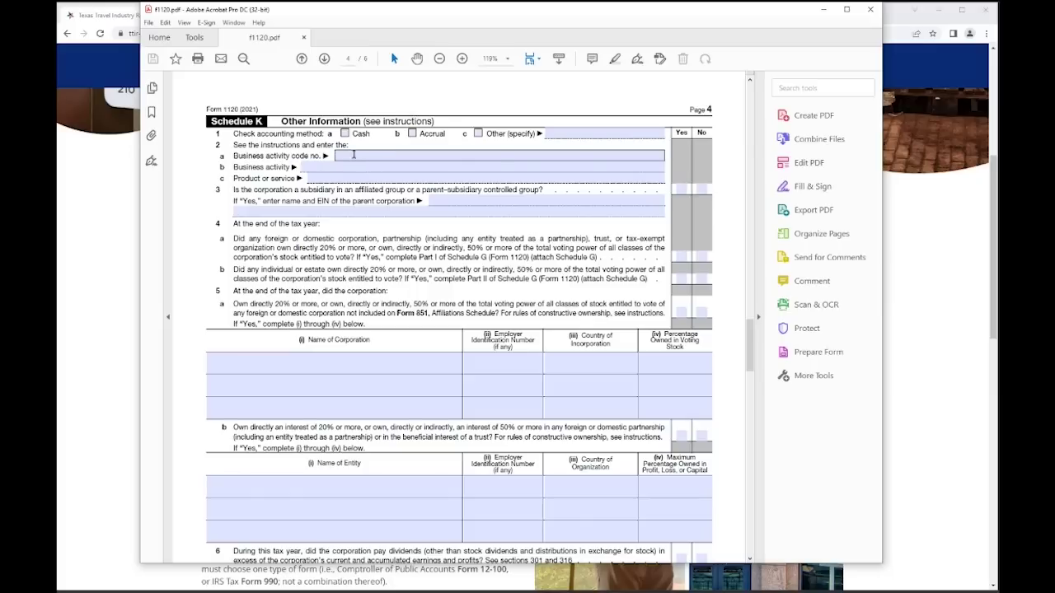
click(354, 154)
text(7)
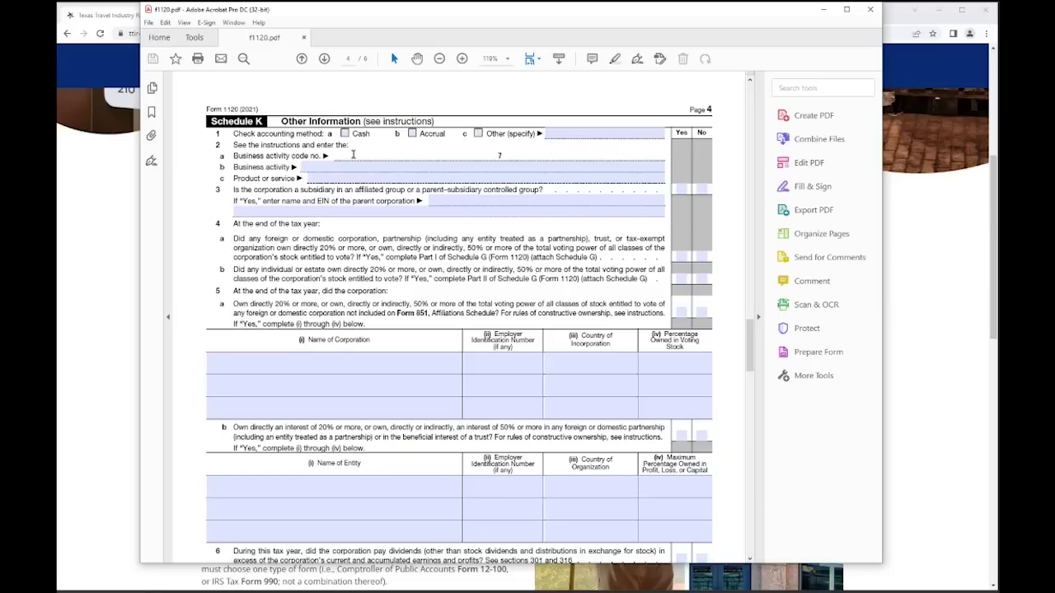
text(22511)
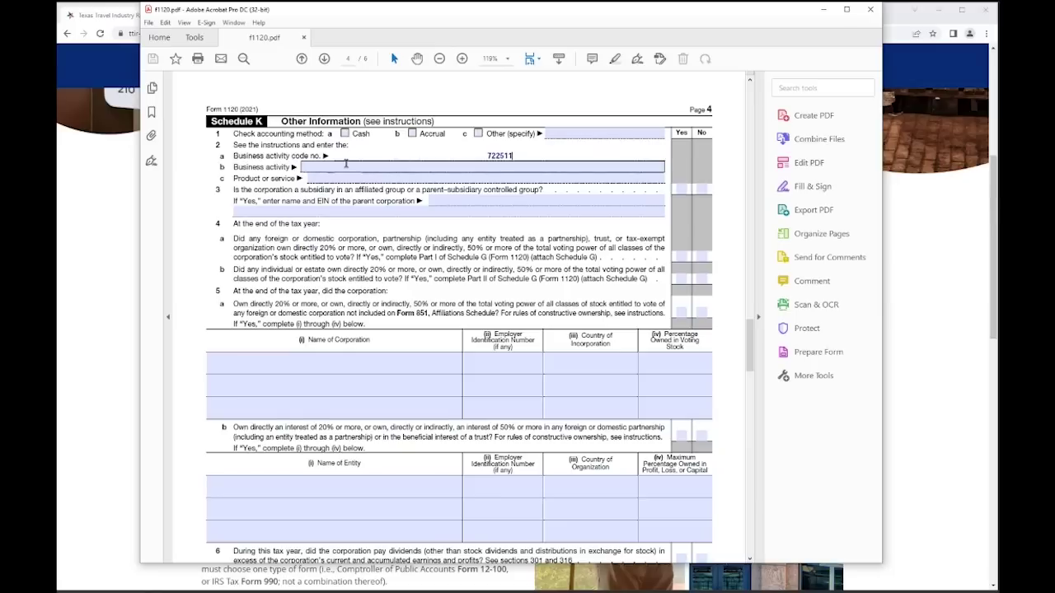
click(878, 14)
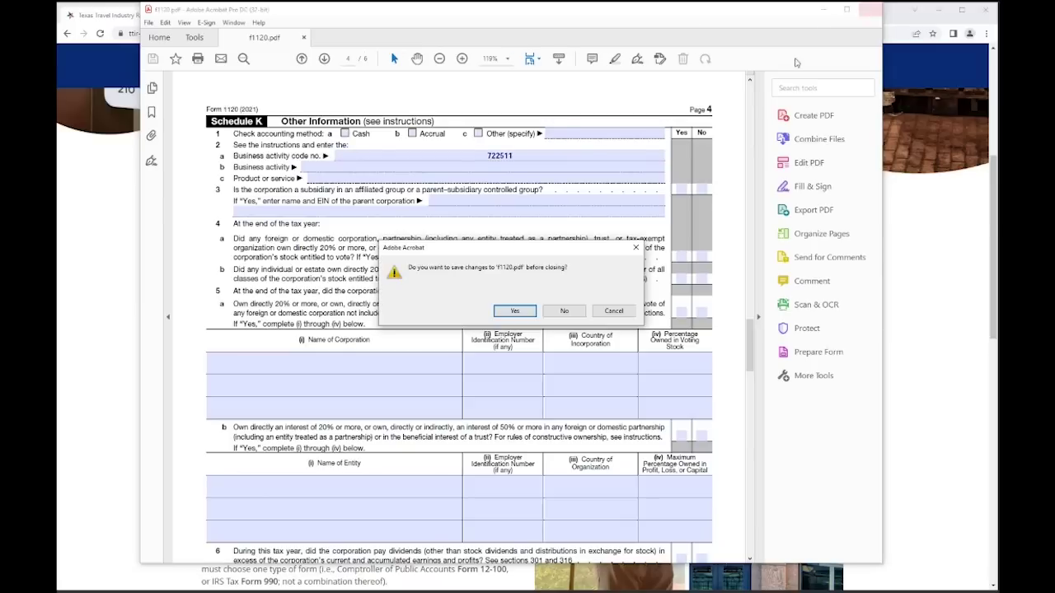
click(566, 311)
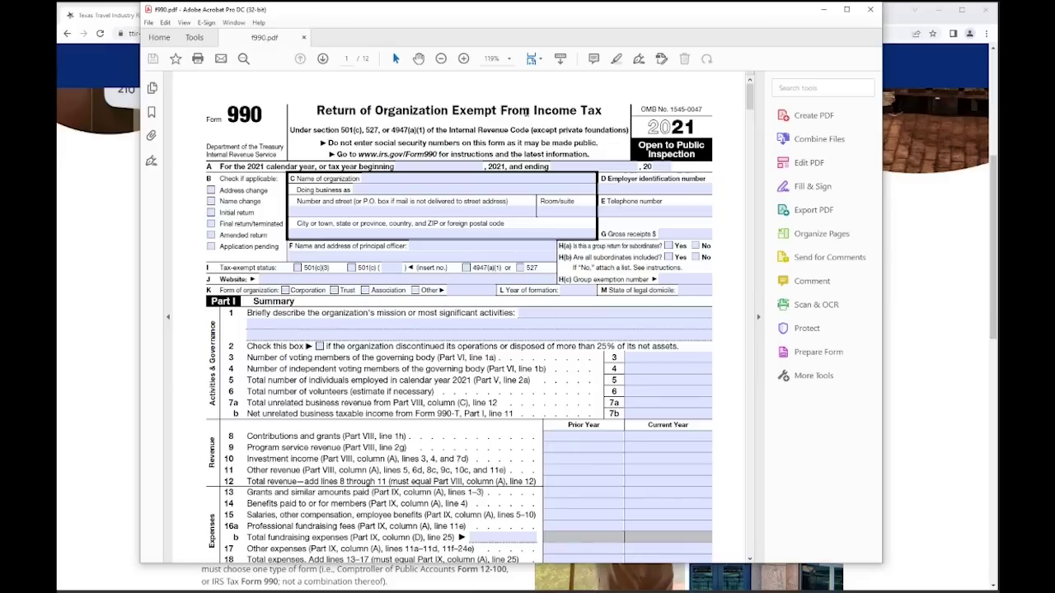
- Page Form 990 to the page 9 line 2a Business Code field, then close the PDF
click(323, 58)
click(324, 59)
click(323, 59)
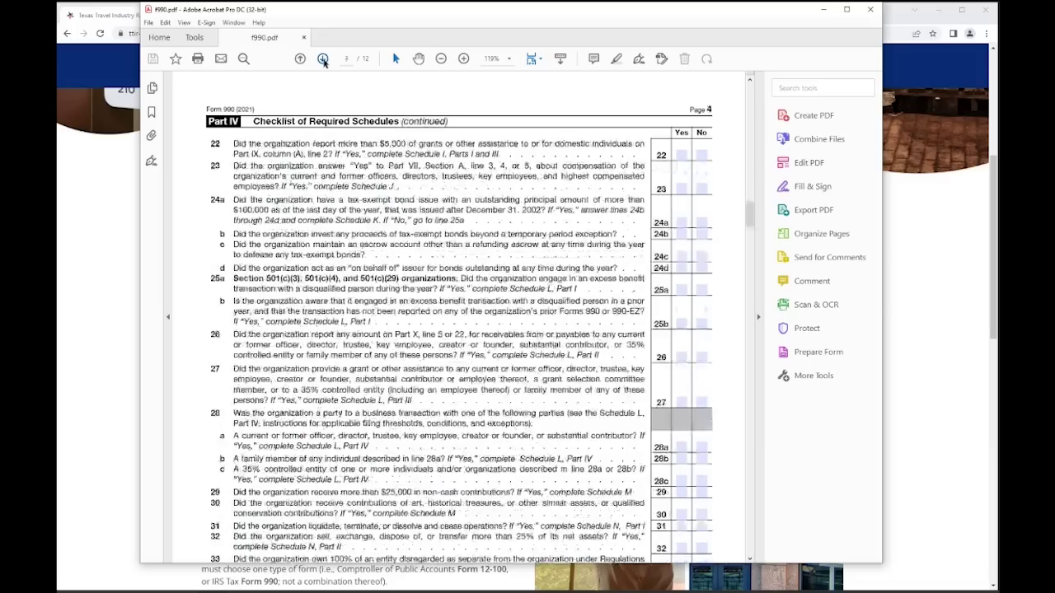
click(323, 58)
click(323, 58)
click(323, 58)
click(323, 58)
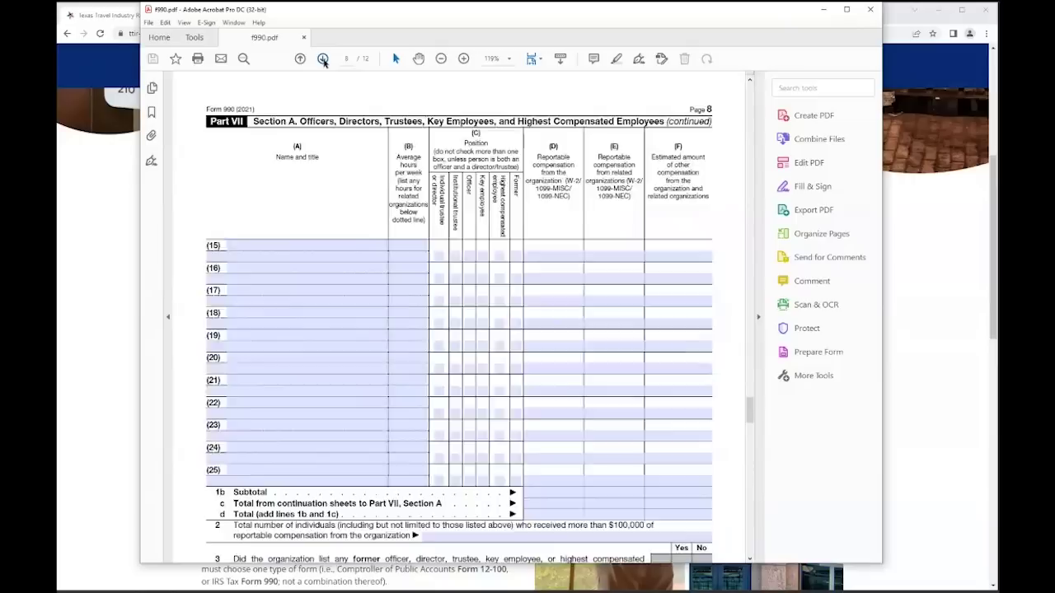
click(323, 59)
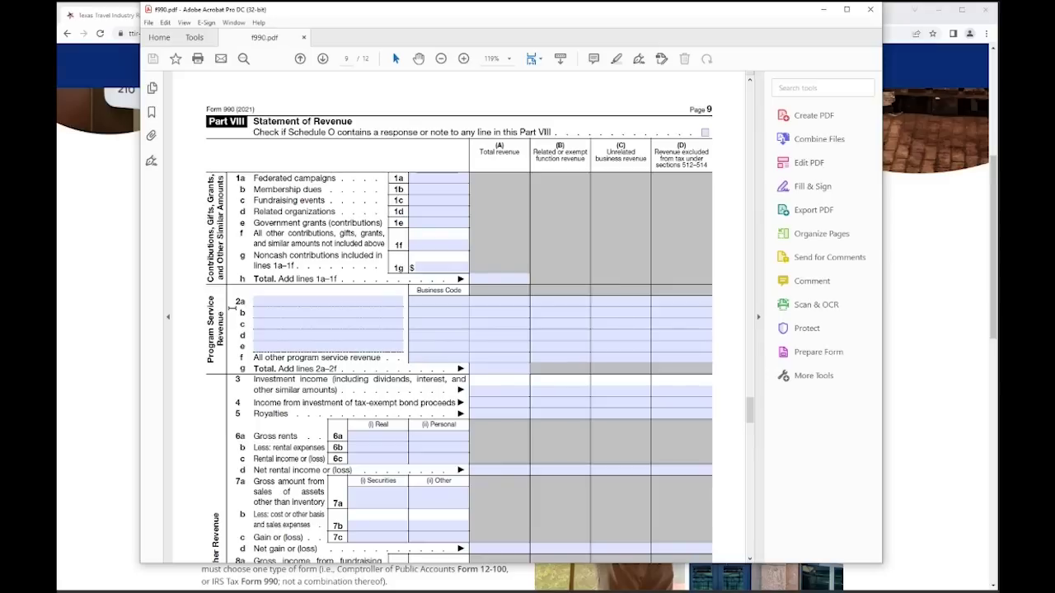
click(417, 304)
click(866, 10)
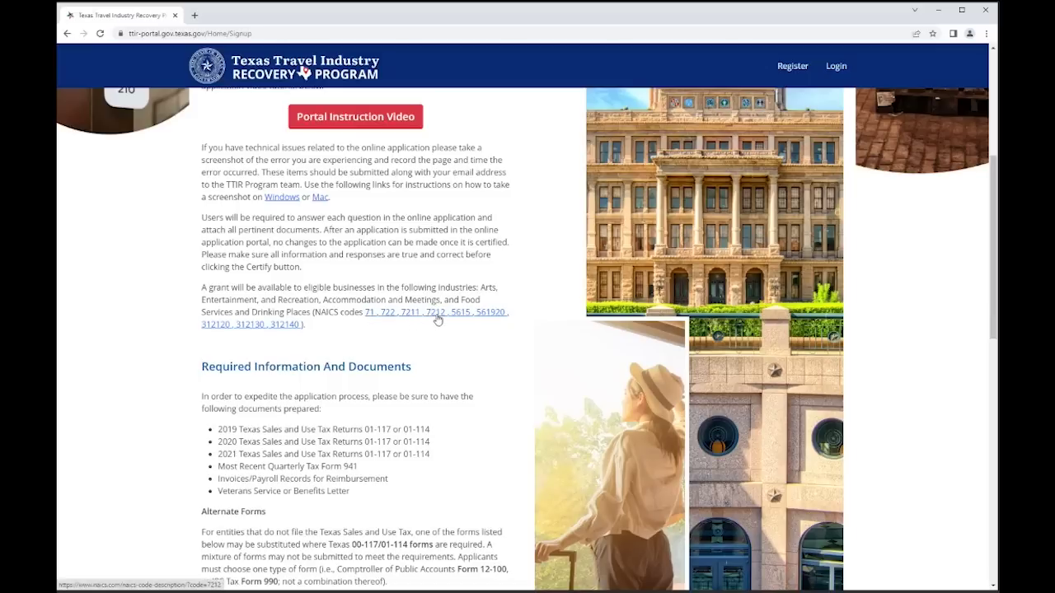
- Open the NAICS code 71 link from the eligible codes list
click(369, 315)
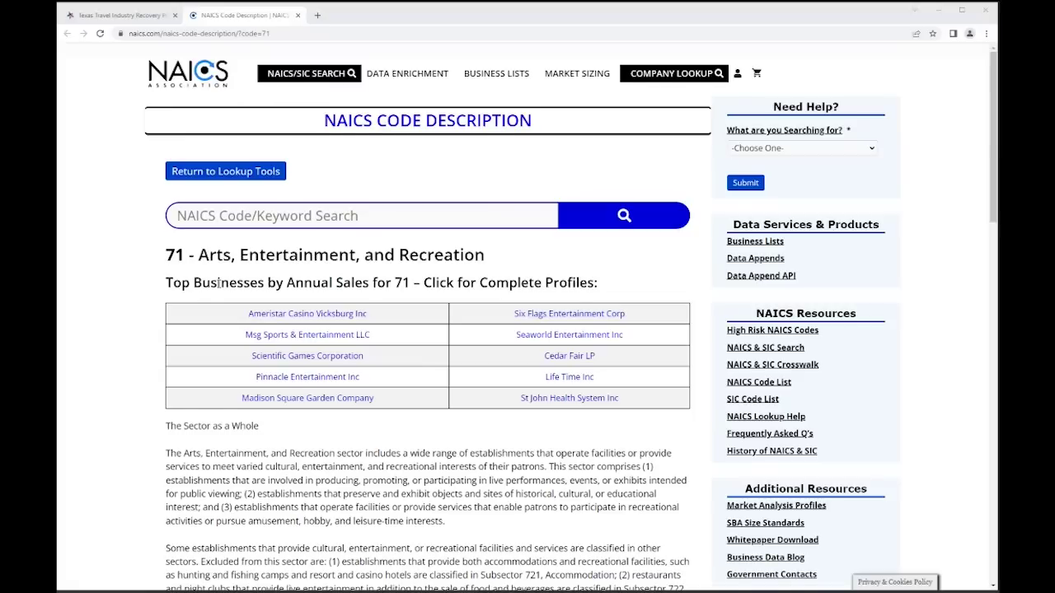
scroll(218, 282, down, 5)
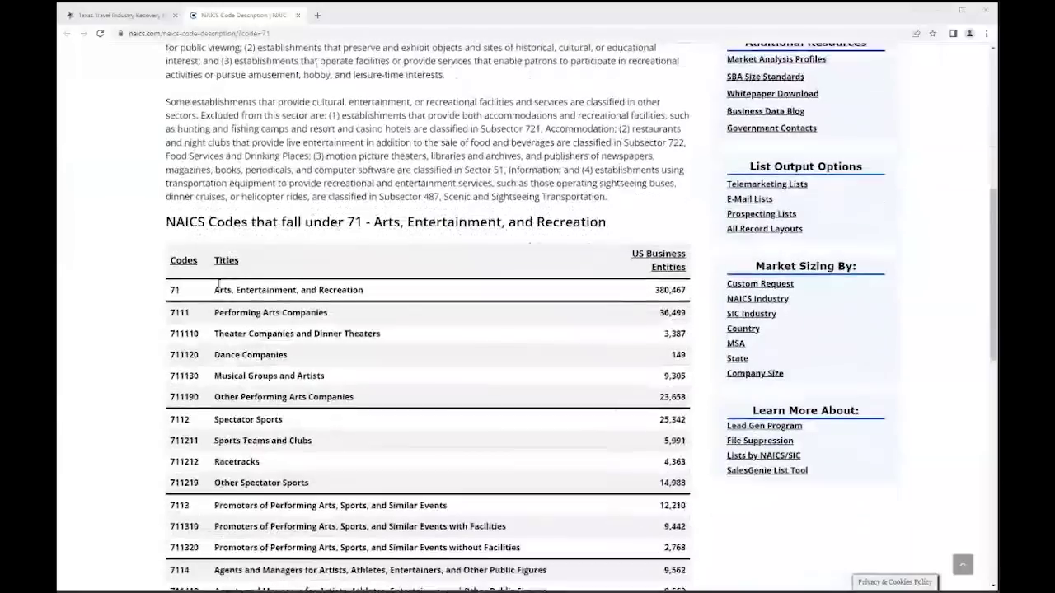
scroll(213, 264, down, 1)
scroll(216, 244, down, 1)
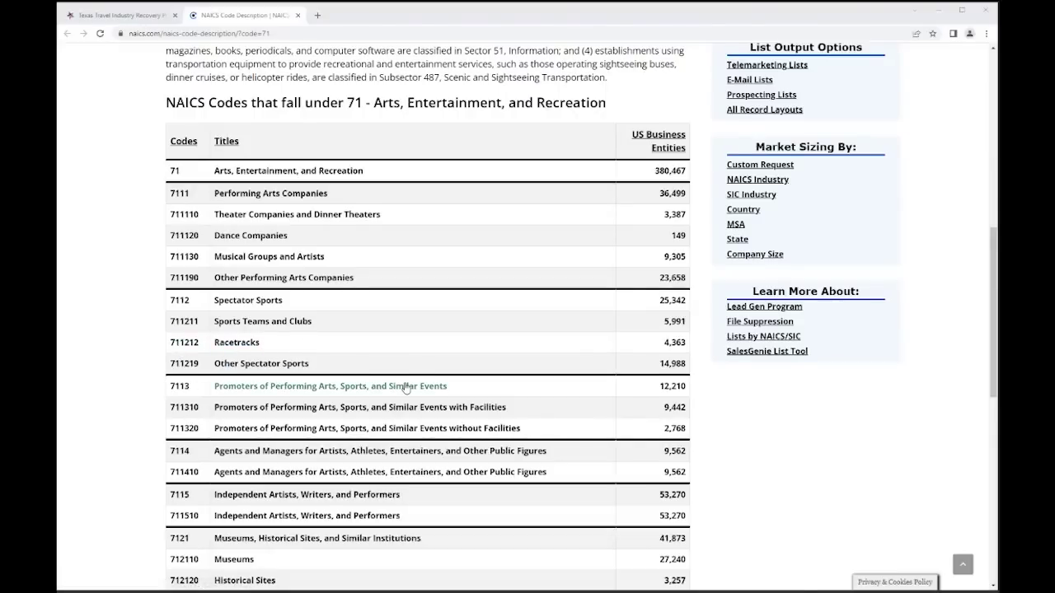
scroll(406, 388, down, 1)
scroll(451, 471, down, 2)
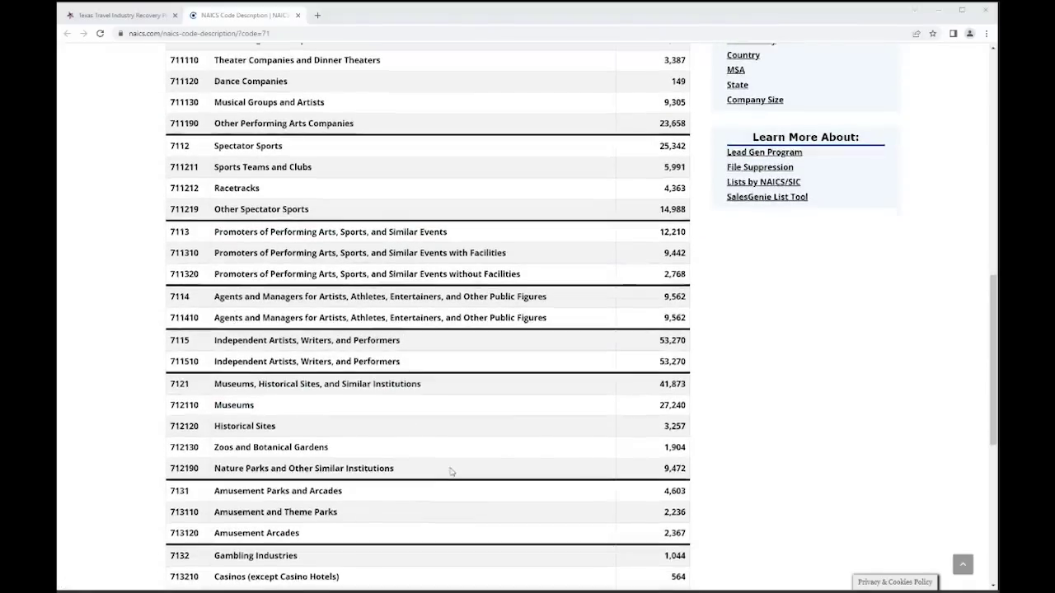
scroll(494, 418, up, 10)
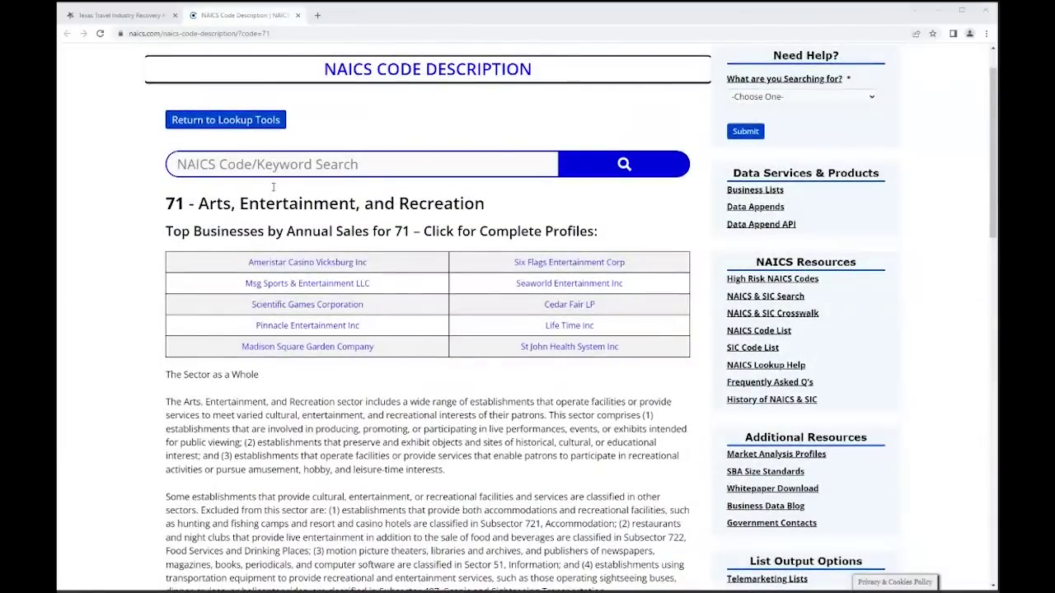
click(261, 161)
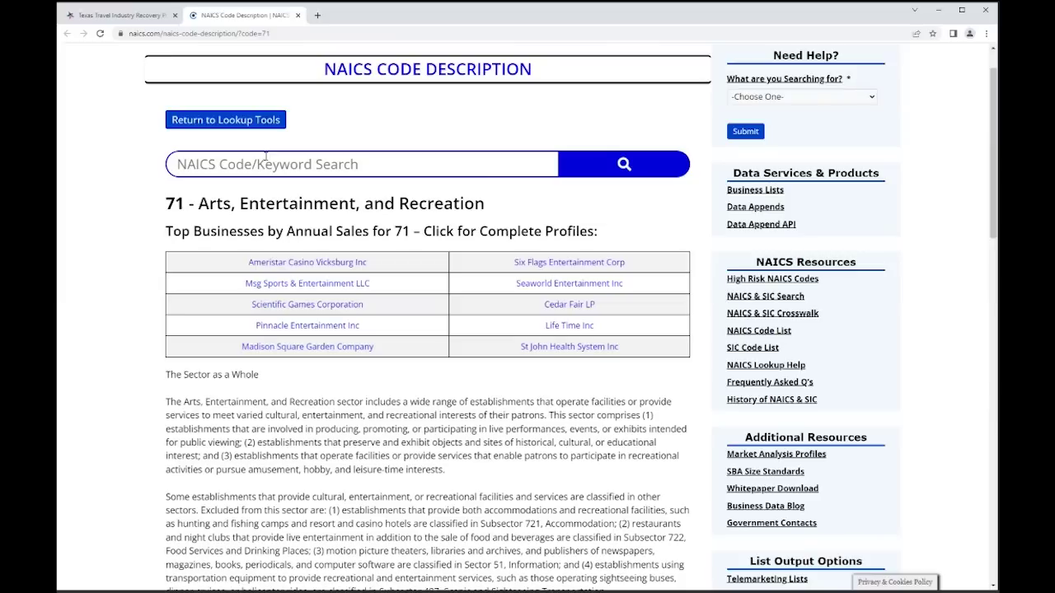
- Search NAICS codes for 'Taco Shop' and scroll through the results
click(266, 156)
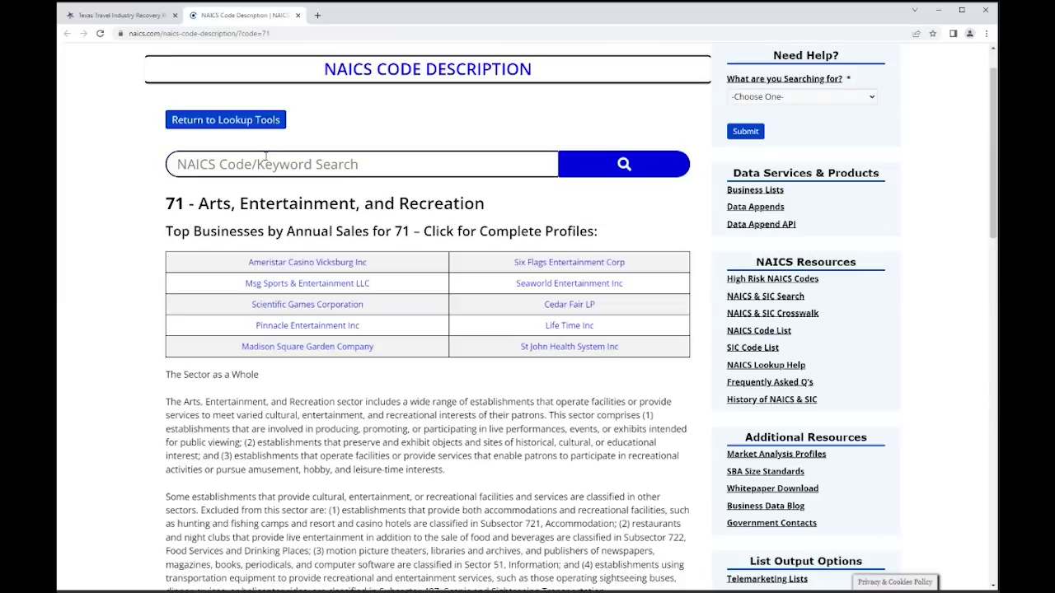
text(T)
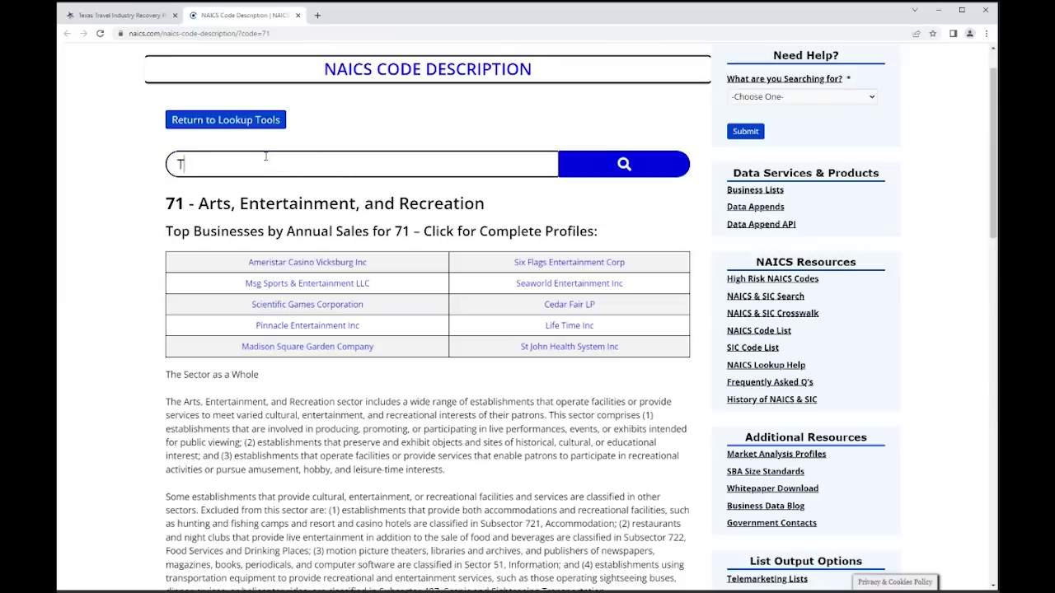
text(aco Shop)
key(Return)
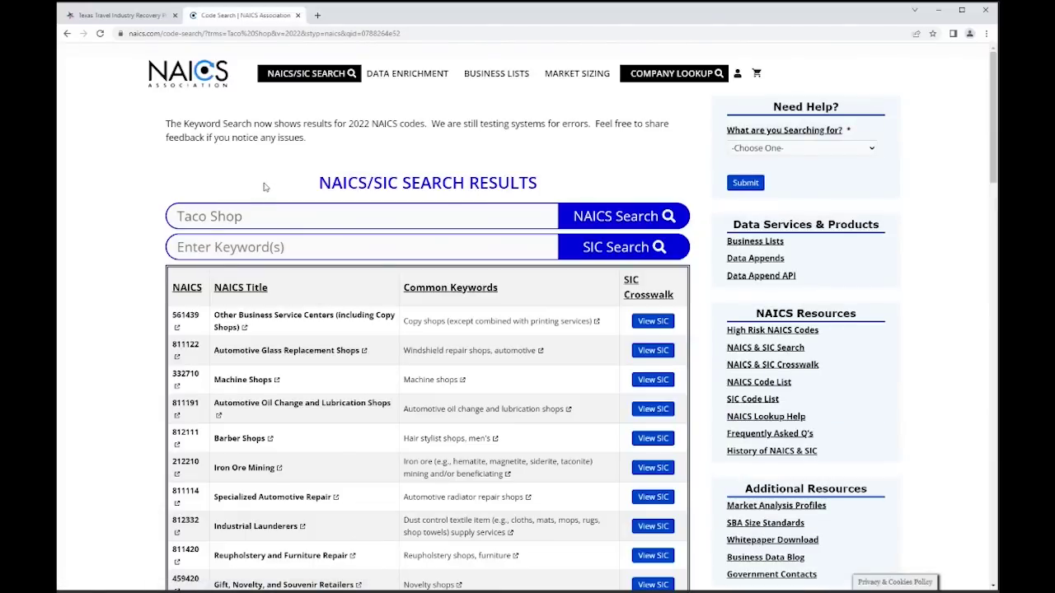
scroll(269, 206, down, 2)
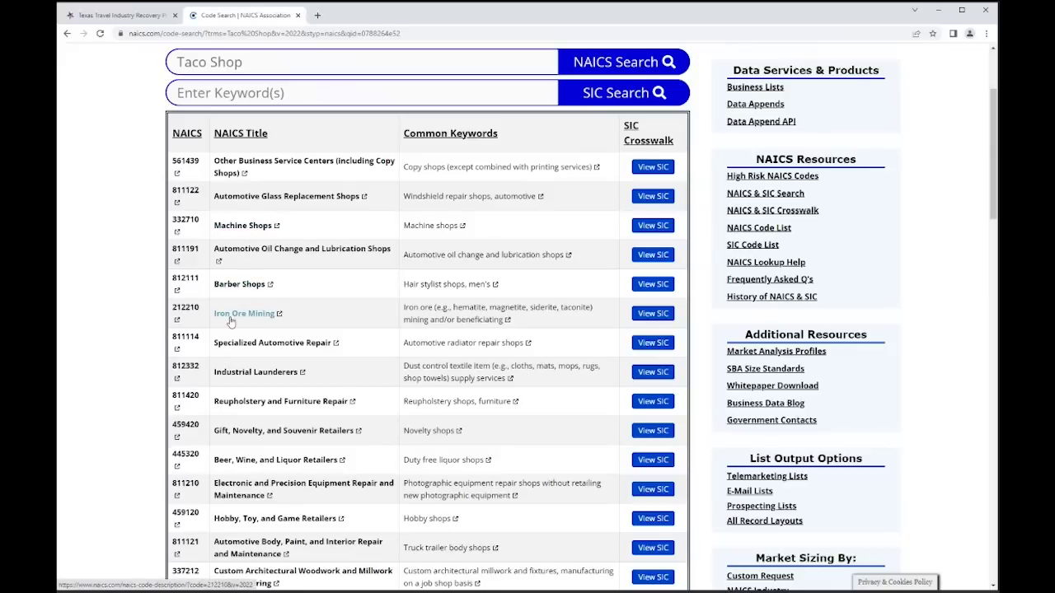
scroll(231, 322, down, 4)
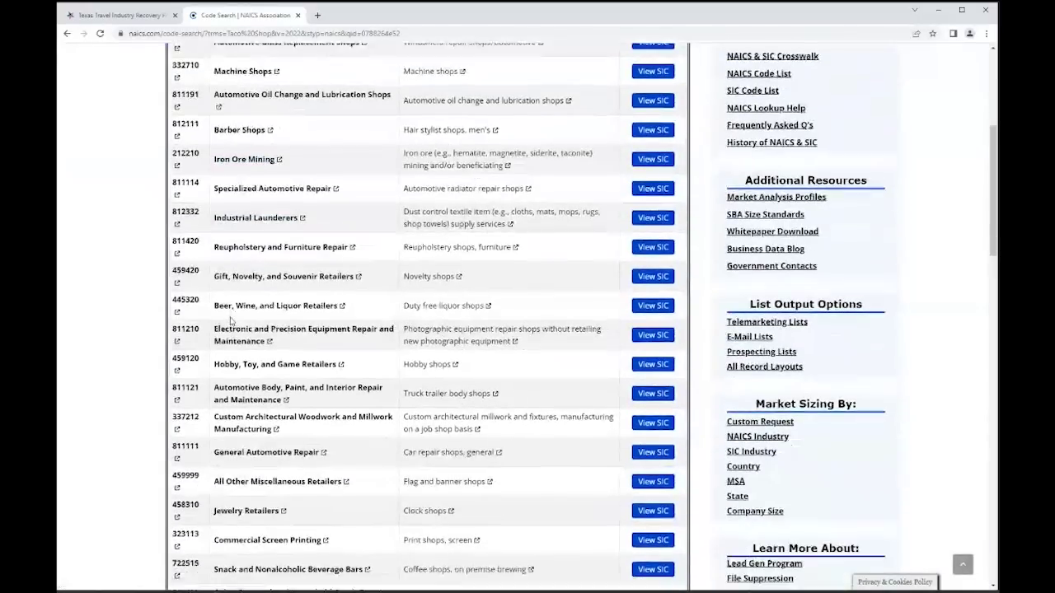
scroll(230, 322, up, 4)
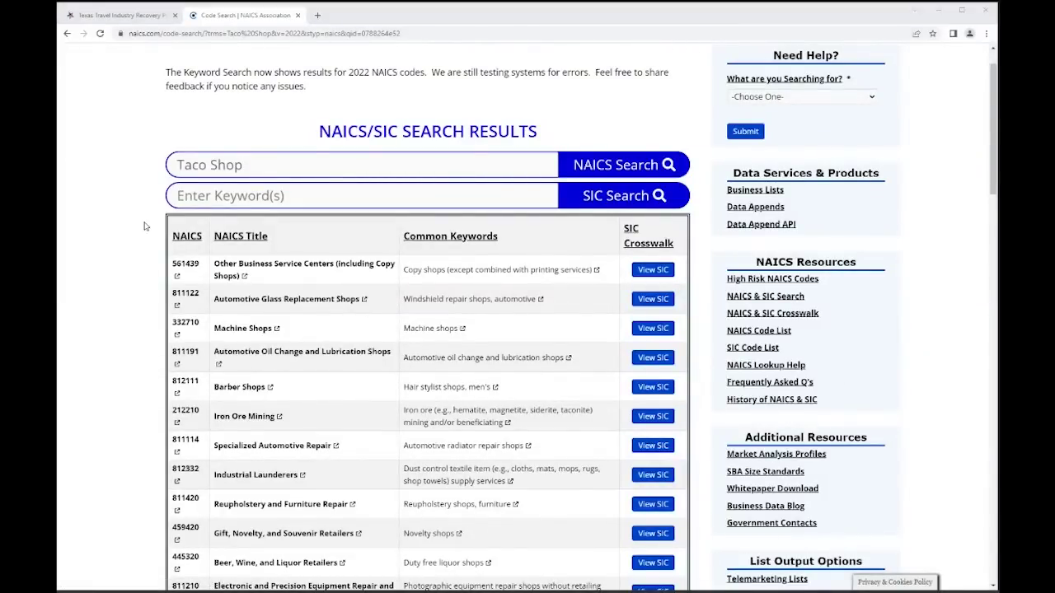
- Replace the search keyword with 'Restaurant' and run the search
drag(248, 167, 176, 165)
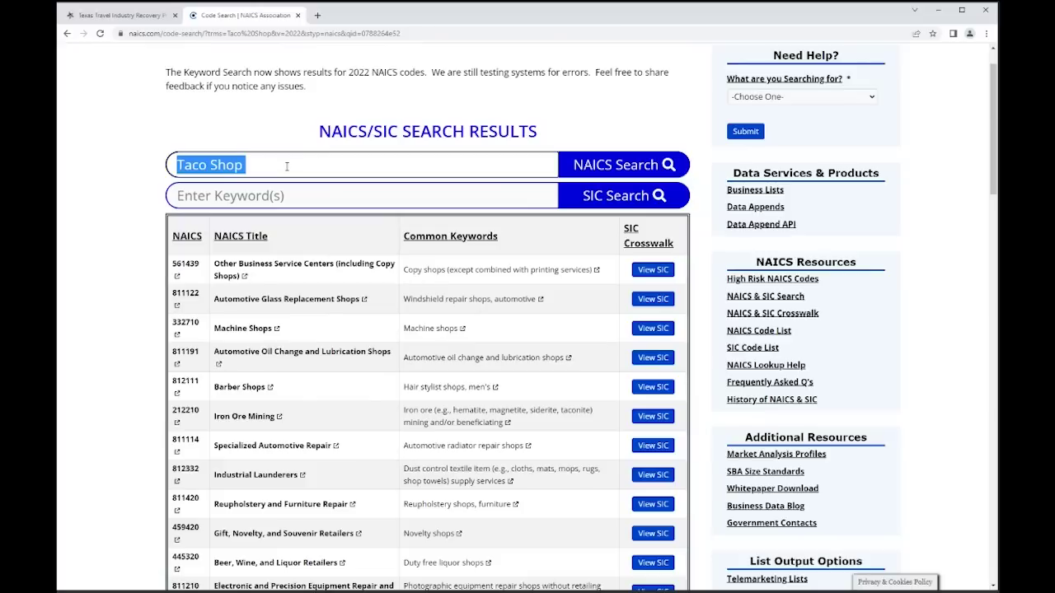
text(Restaurant)
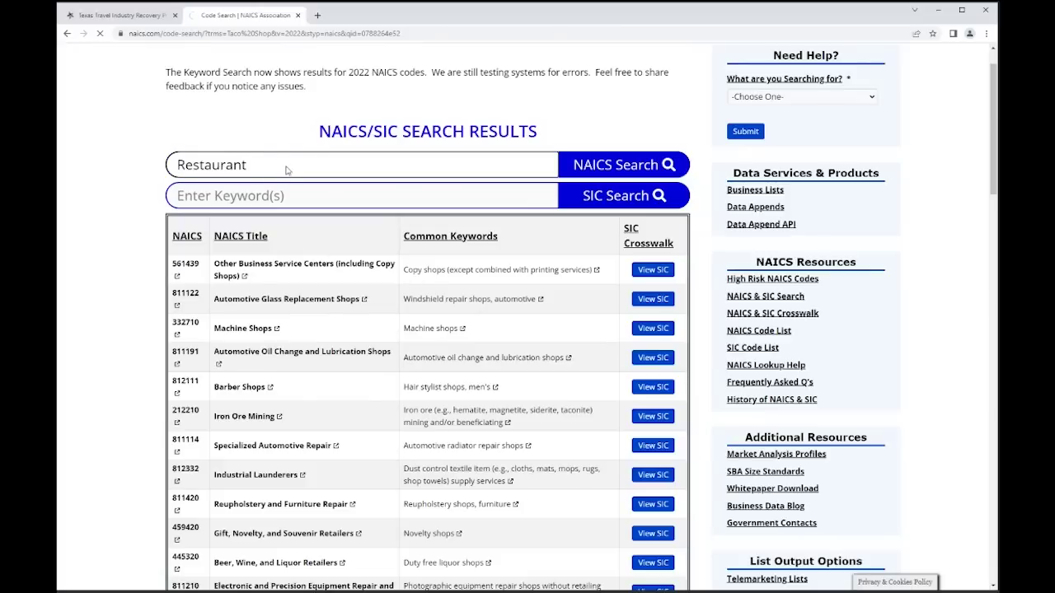
key(Return)
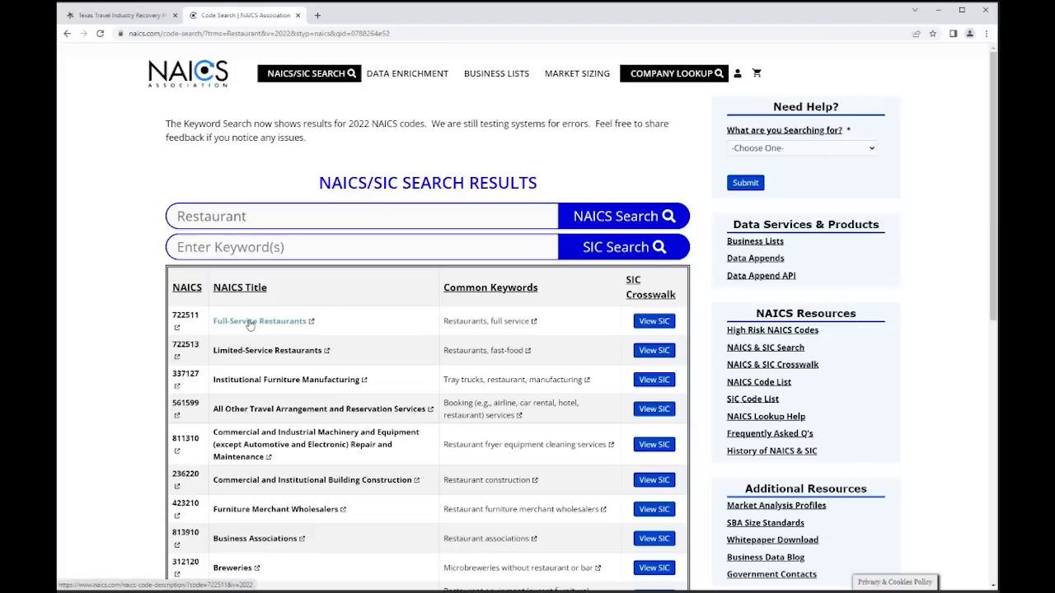
- Open the 722511 Full-Service Restaurants description and scroll through its index entries
click(250, 323)
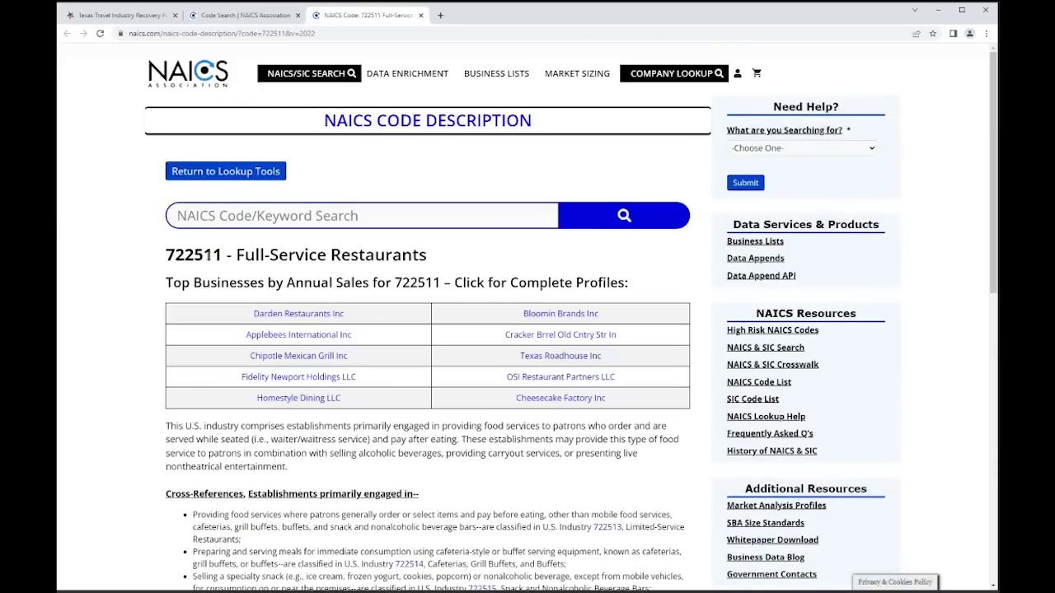
scroll(208, 256, down, 1)
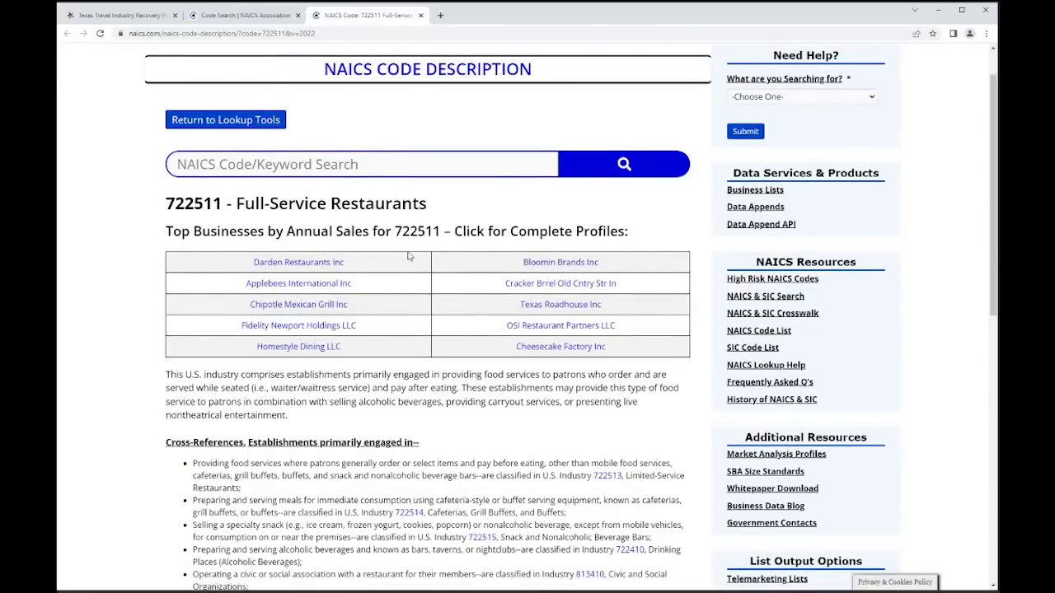
scroll(408, 256, down, 2)
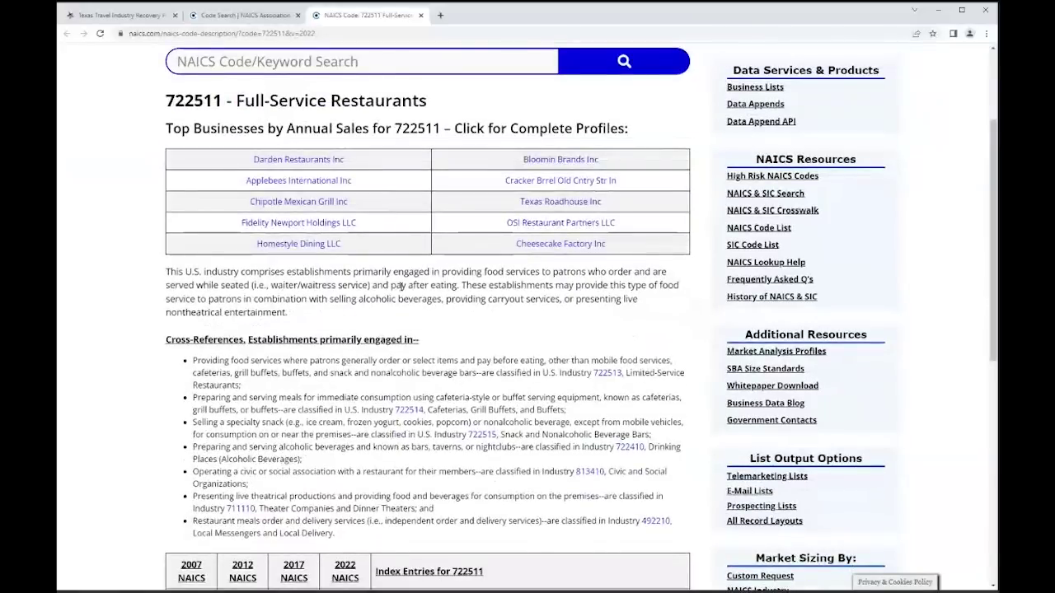
scroll(402, 286, down, 3)
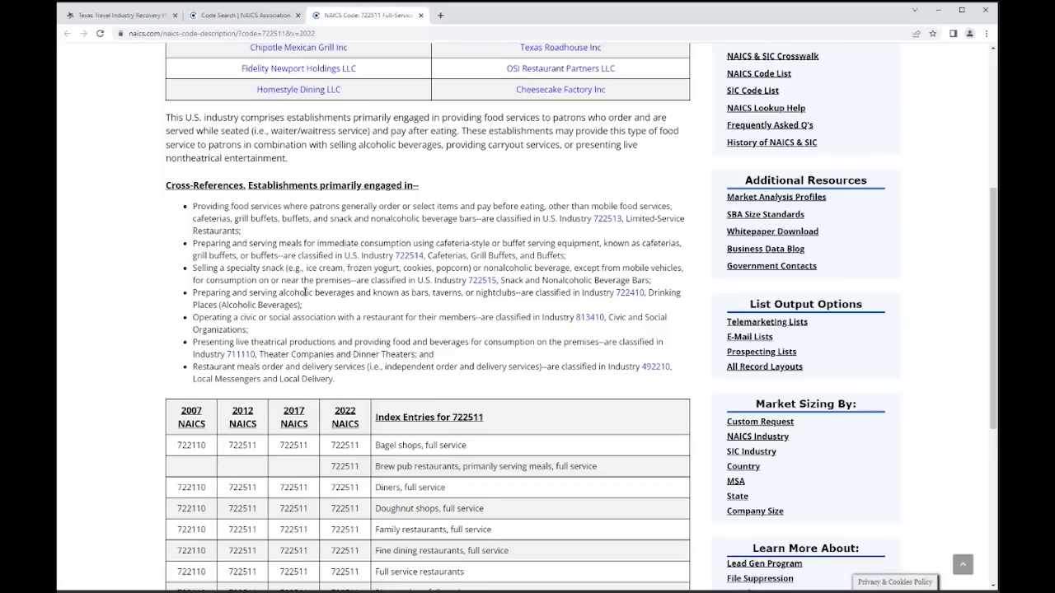
scroll(305, 293, down, 4)
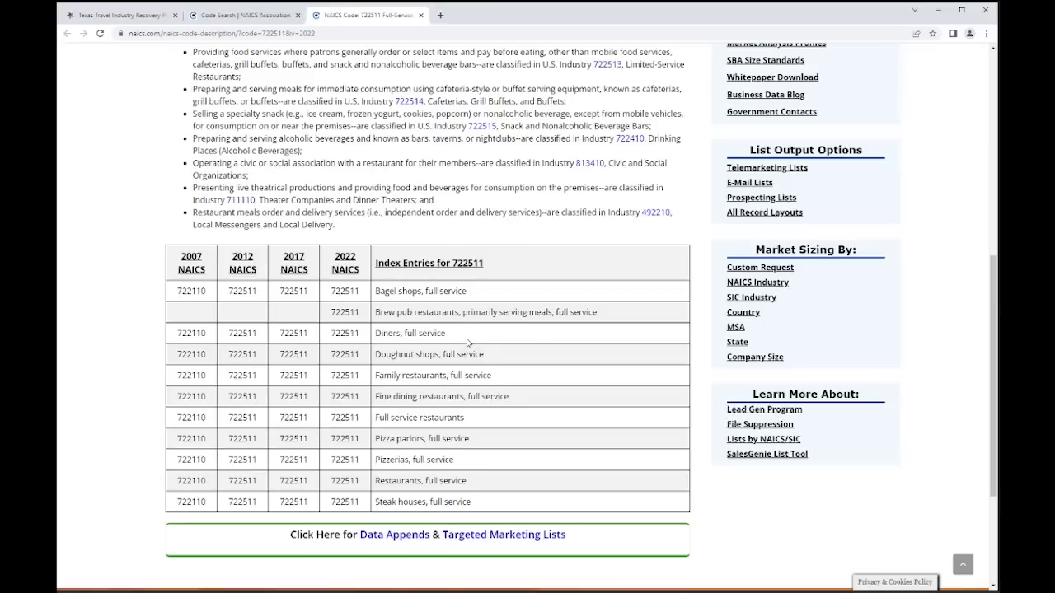
scroll(466, 342, up, 5)
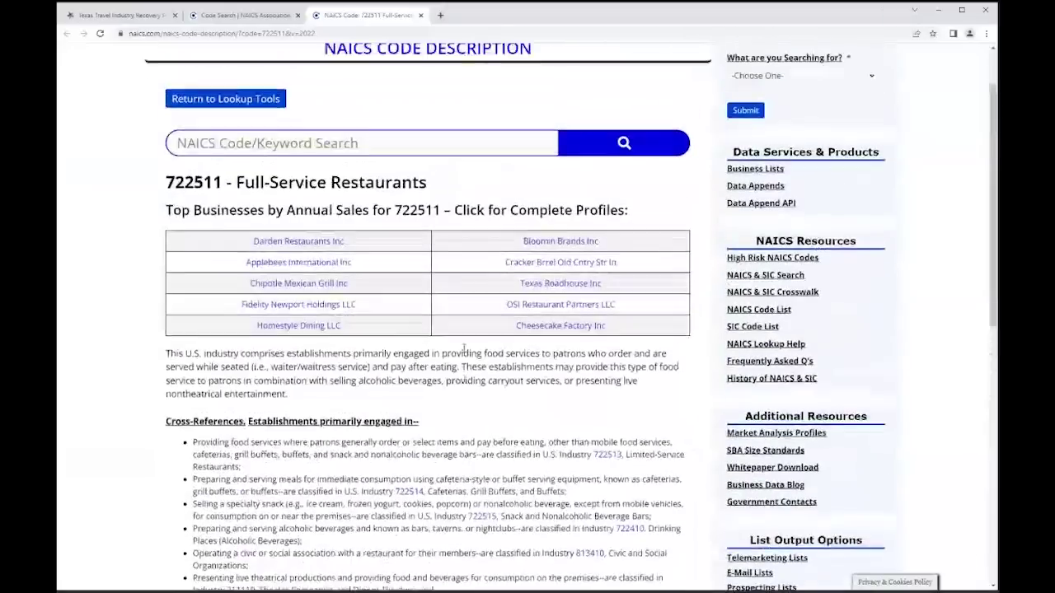
scroll(464, 347, up, 1)
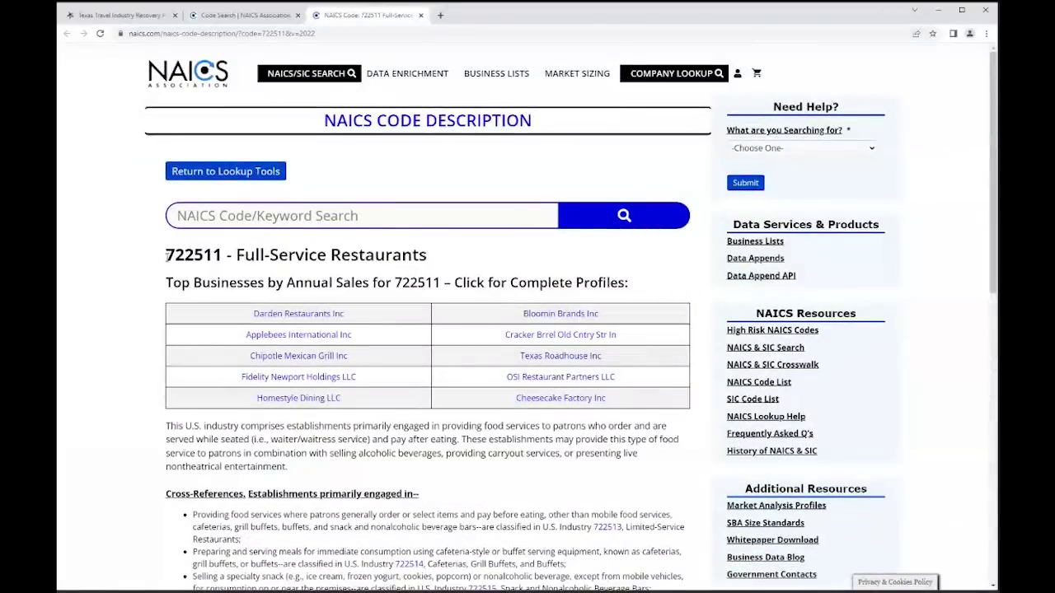
- Highlight the 722511 code in the heading, then close the description page
drag(166, 257, 224, 258)
click(309, 276)
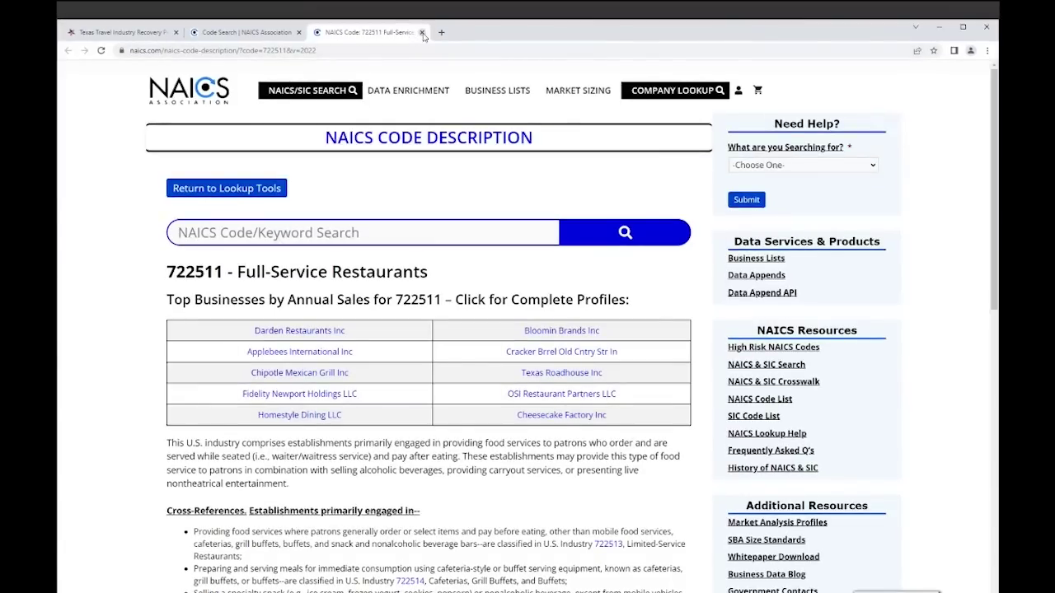
click(422, 33)
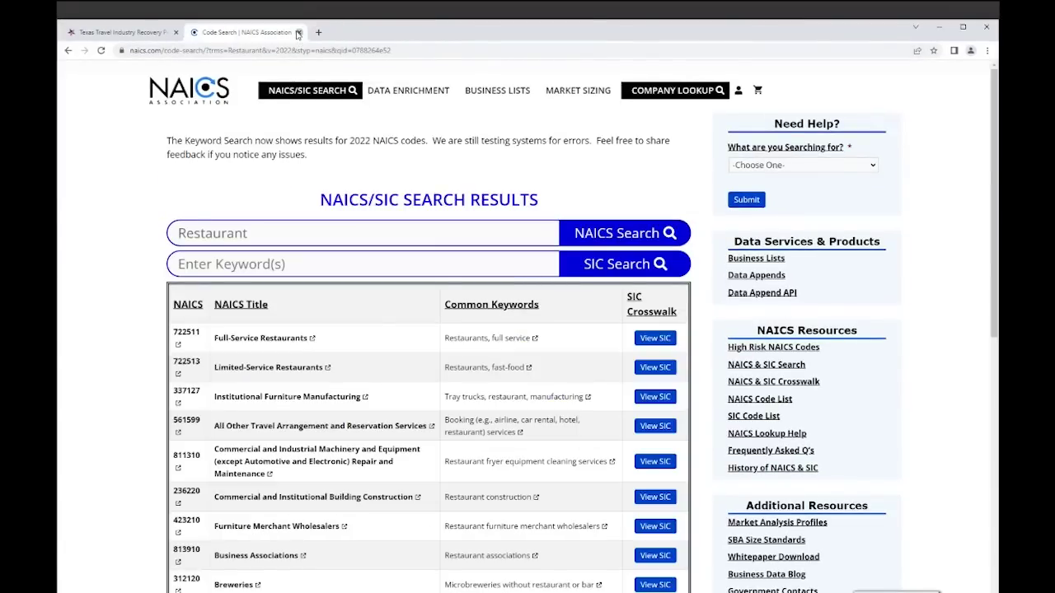
- Close the code search results and scroll the TTIR page to its required documents list
click(298, 33)
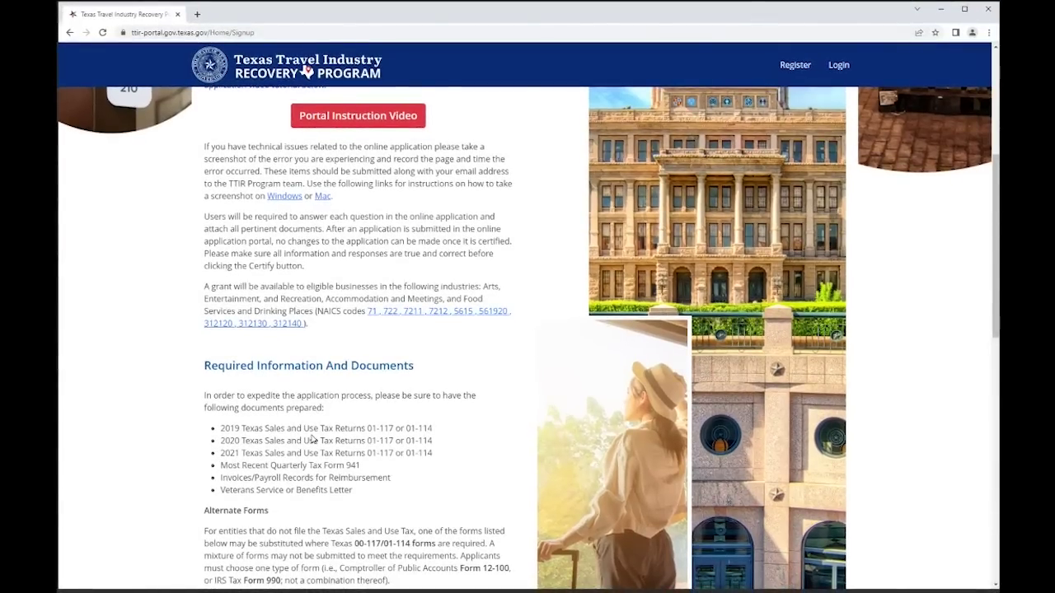
scroll(311, 439, down, 3)
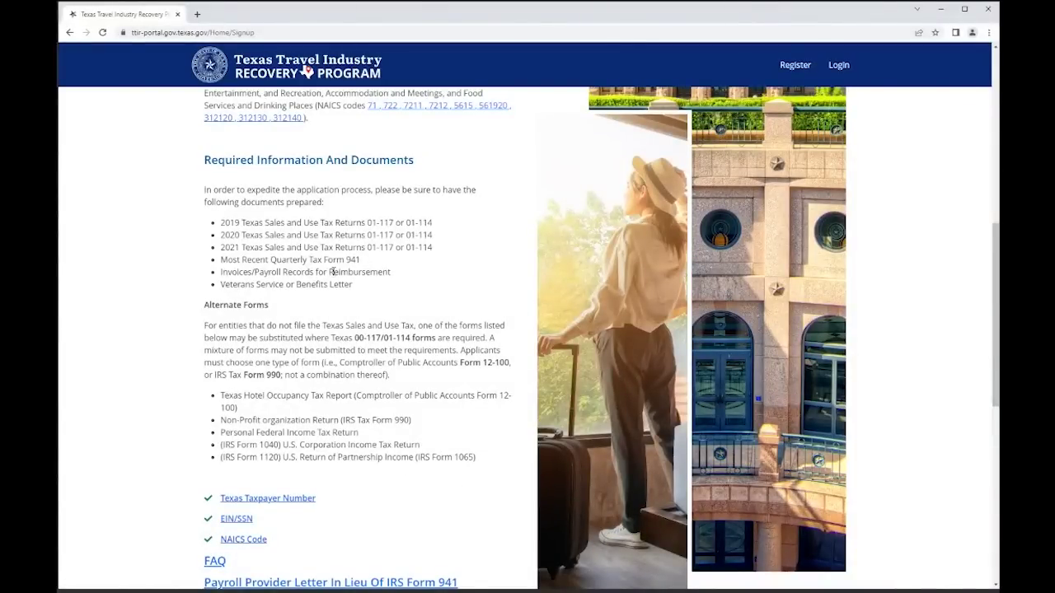
scroll(334, 272, up, 1)
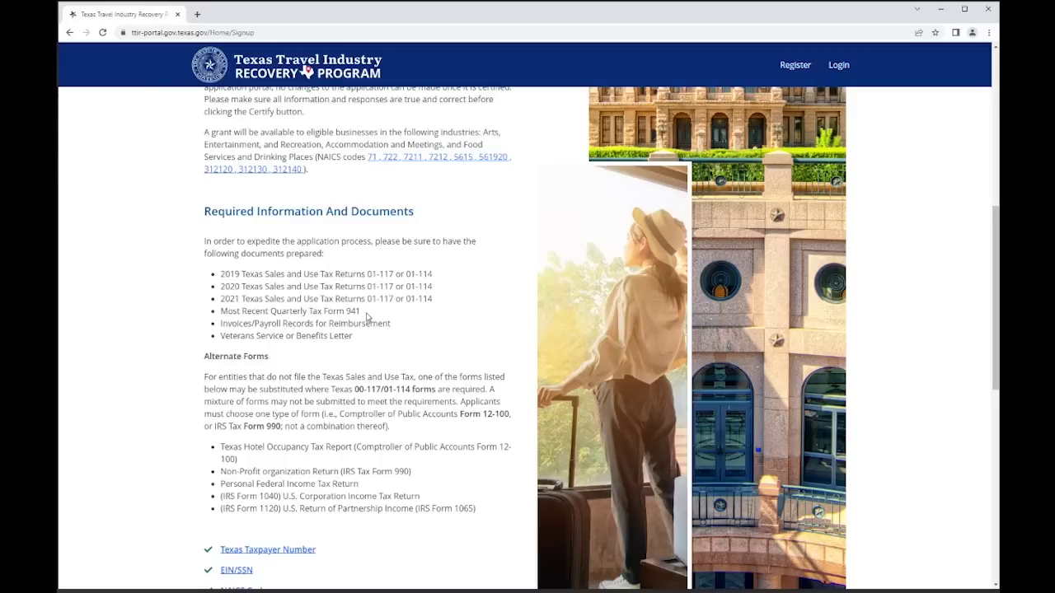
scroll(368, 317, down, 2)
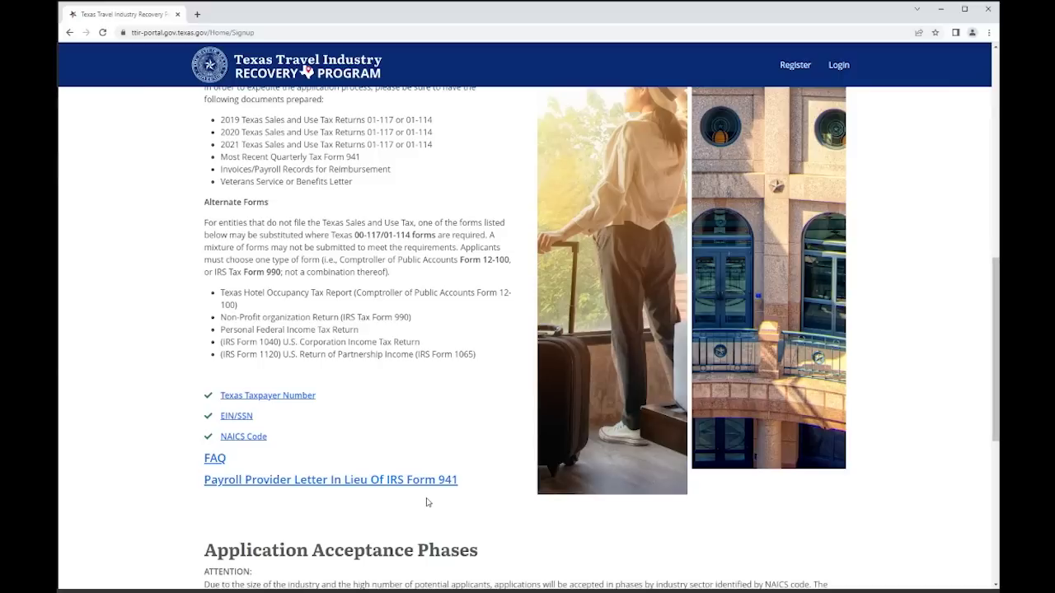
scroll(425, 499, up, 1)
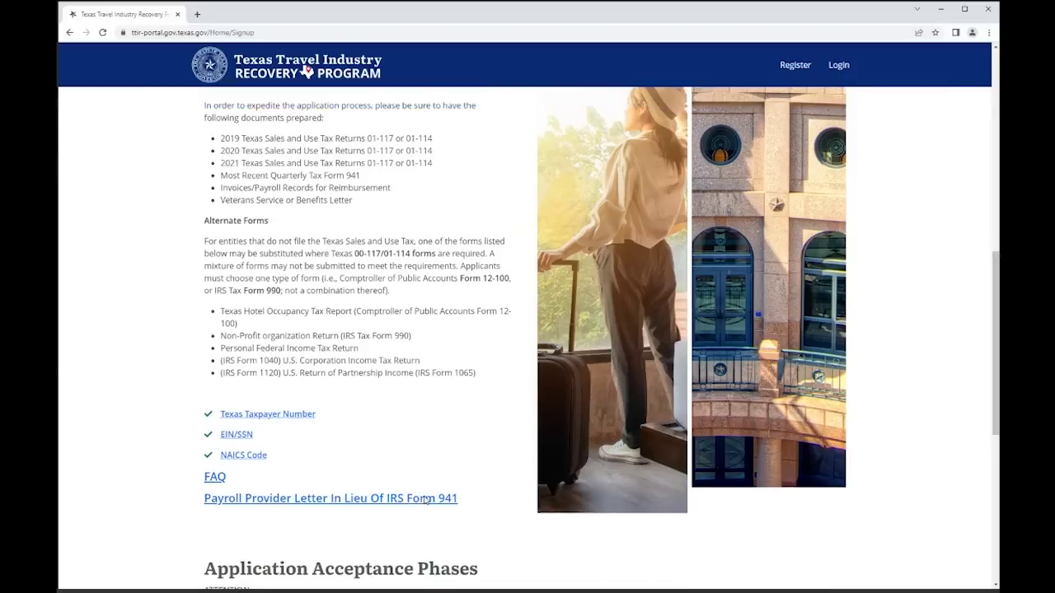
scroll(425, 500, up, 1)
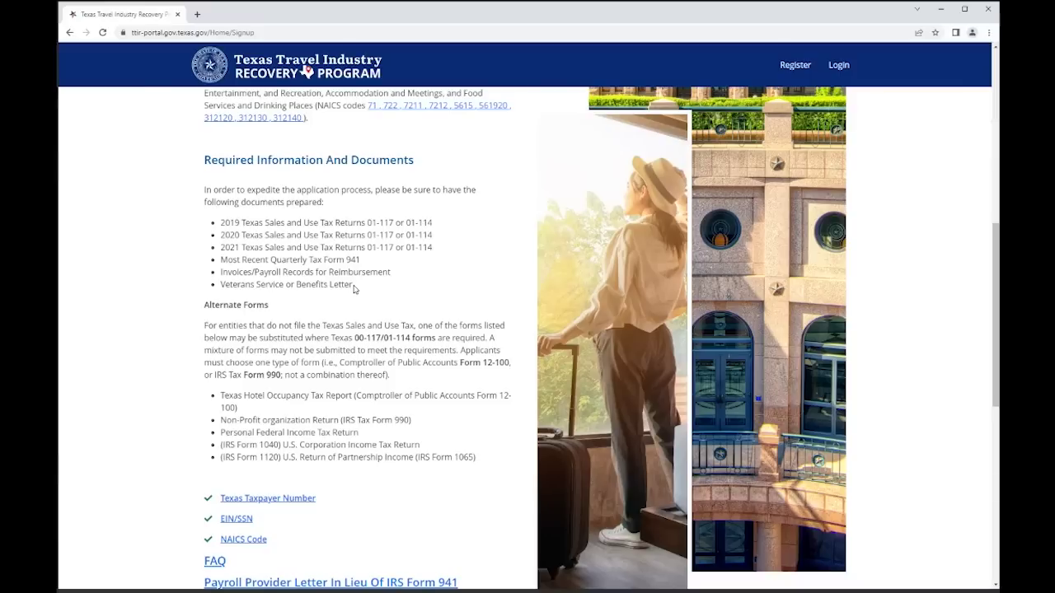
- Scroll down to show the full Application Acceptance Phases table and help sections
scroll(374, 326, down, 2)
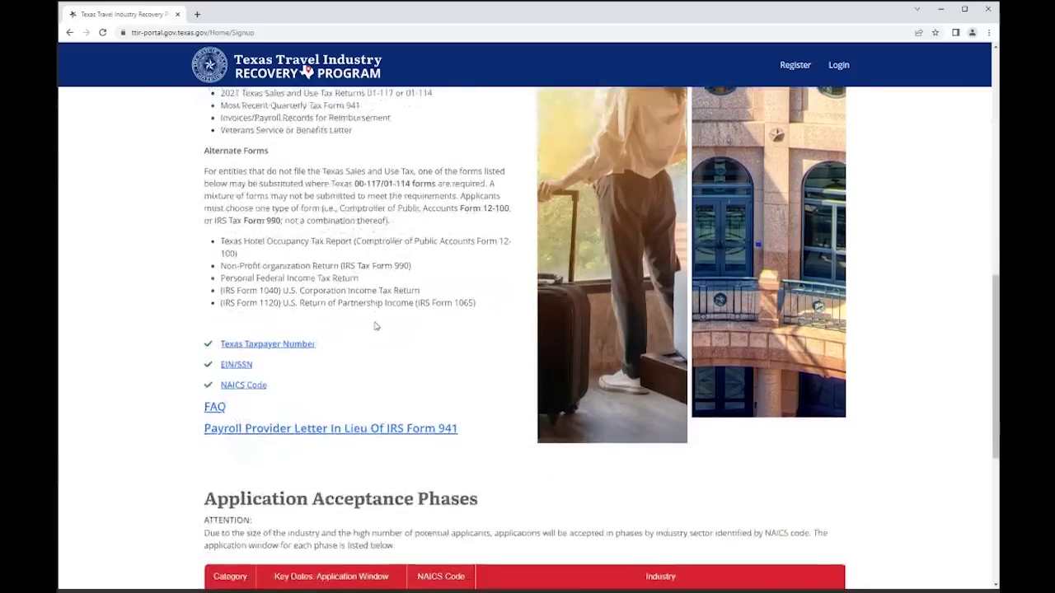
scroll(375, 326, down, 1)
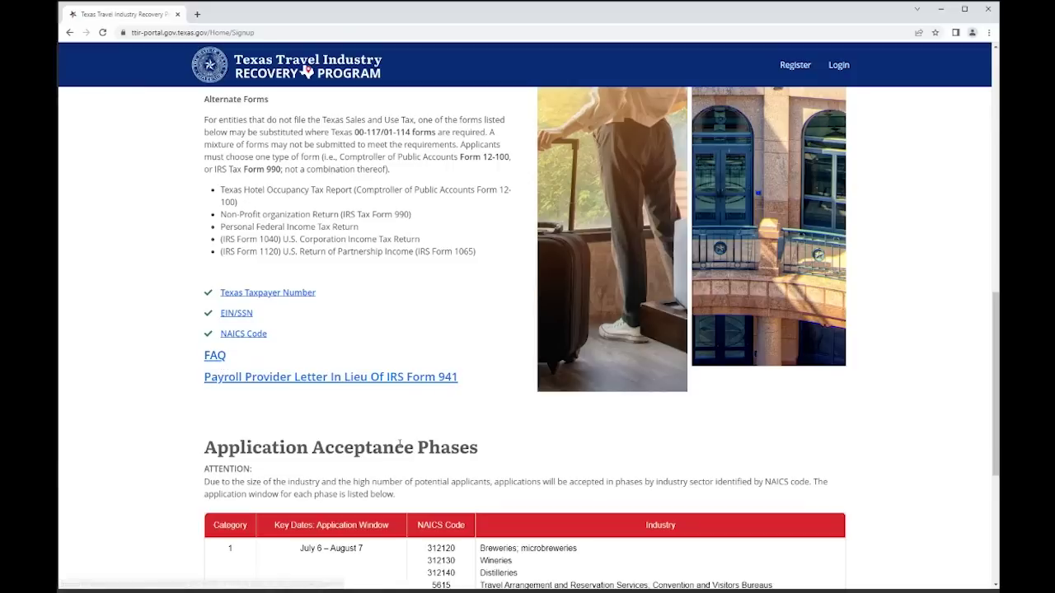
scroll(399, 443, down, 2)
scroll(399, 444, down, 4)
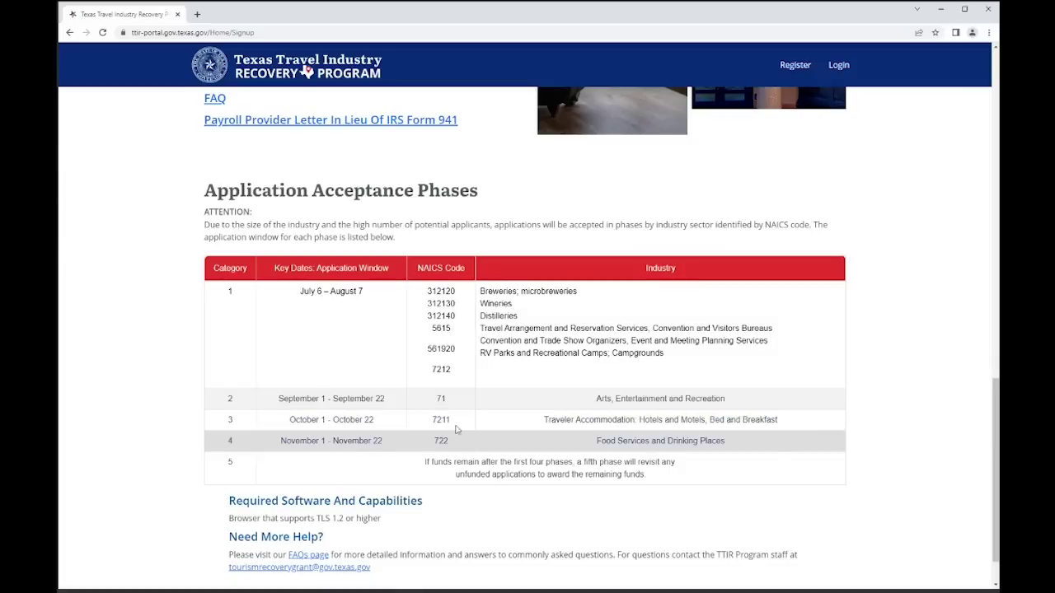
- Scroll back to the top of the TTIR page and go to Register
scroll(460, 410, up, 1)
scroll(460, 410, up, 5)
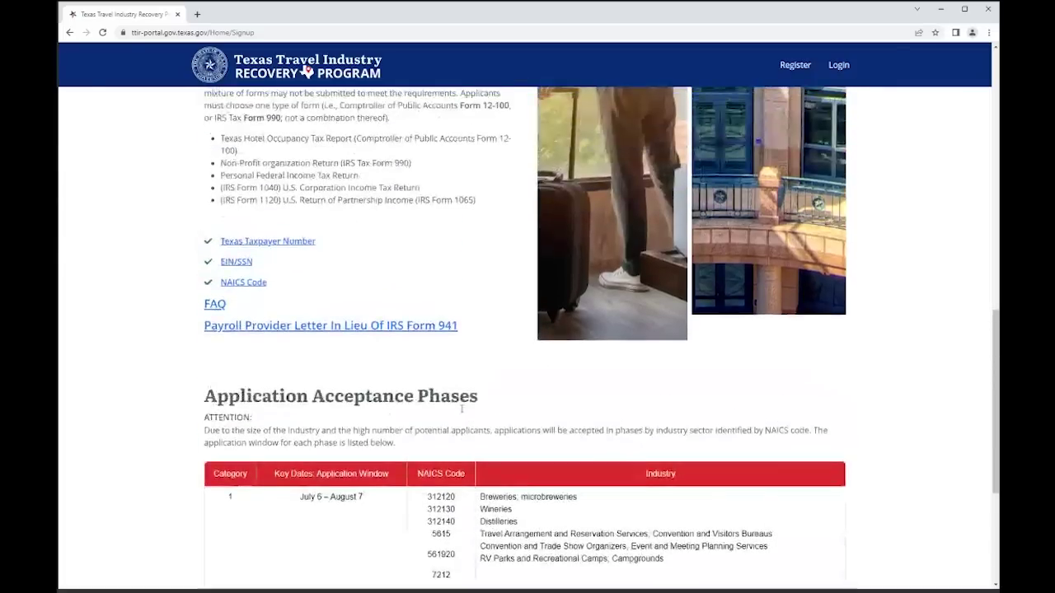
scroll(460, 422, up, 6)
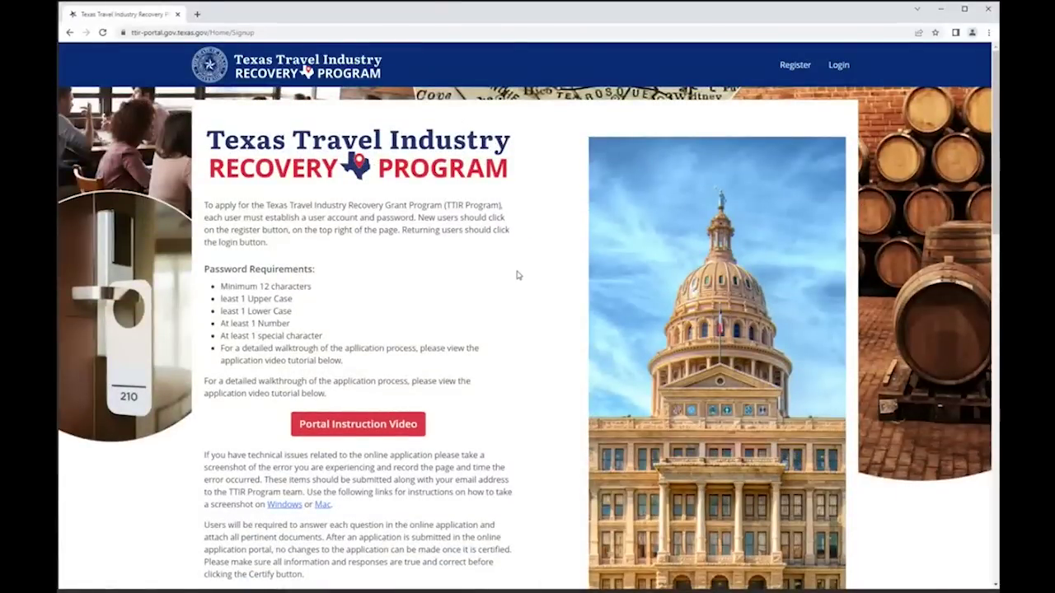
click(793, 69)
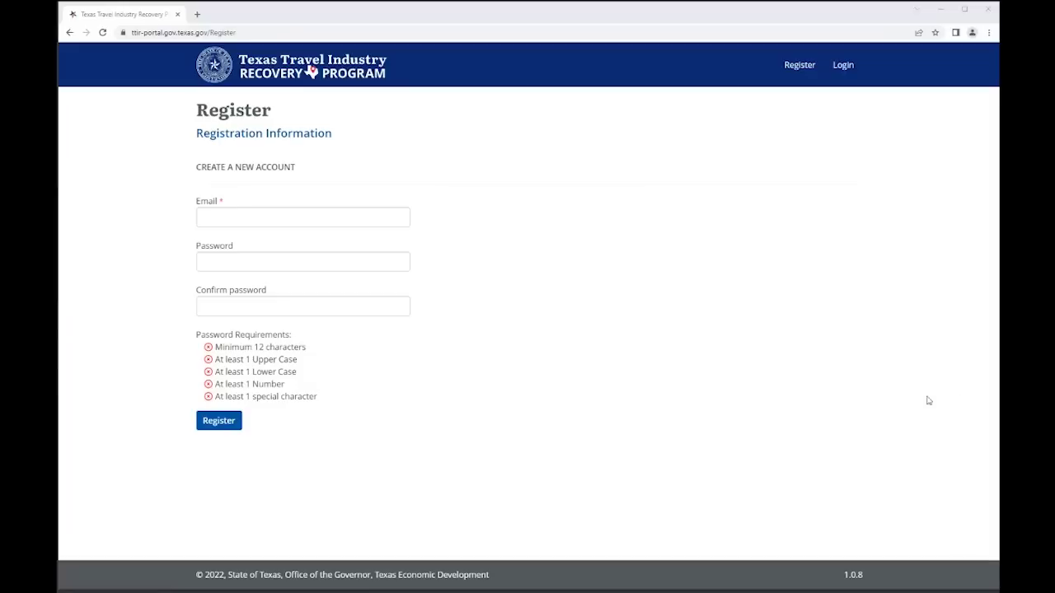
- Paste the grant program's e-mail into the registration form, removing the stray leading space
click(233, 217)
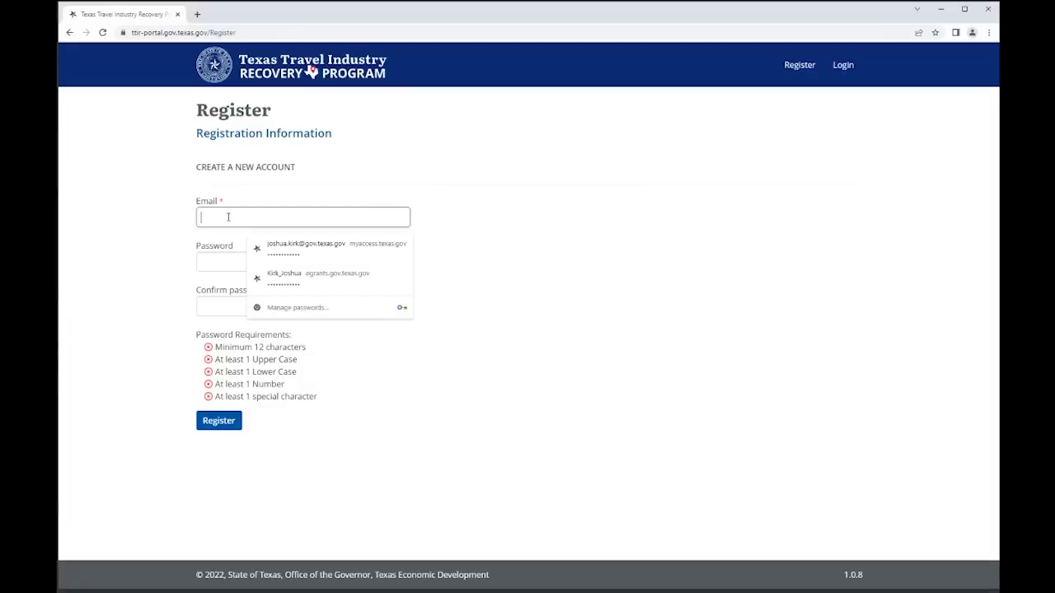
key(ctrl+v)
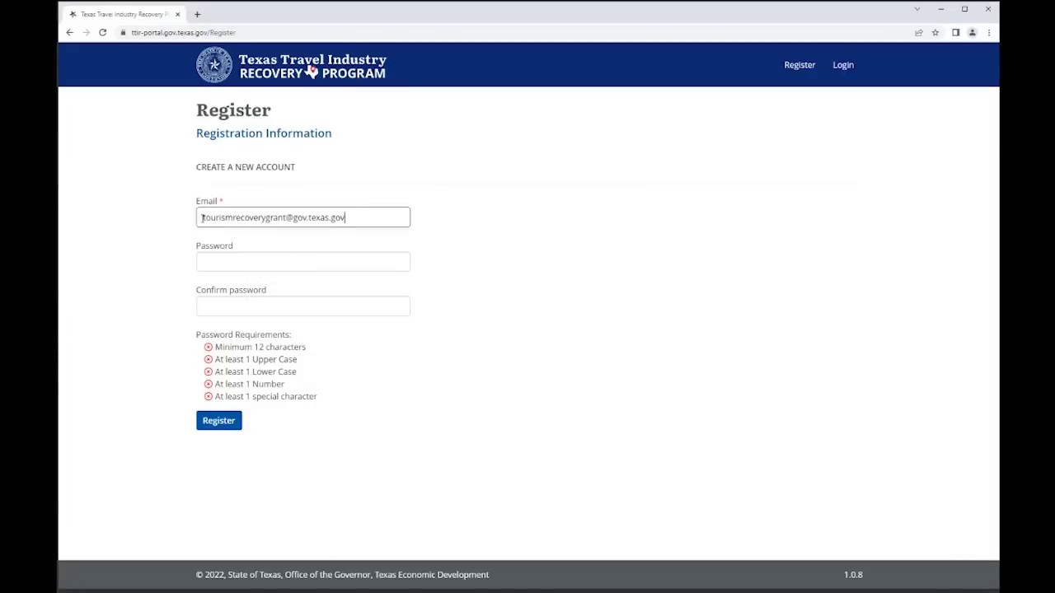
click(200, 219)
key(Delete)
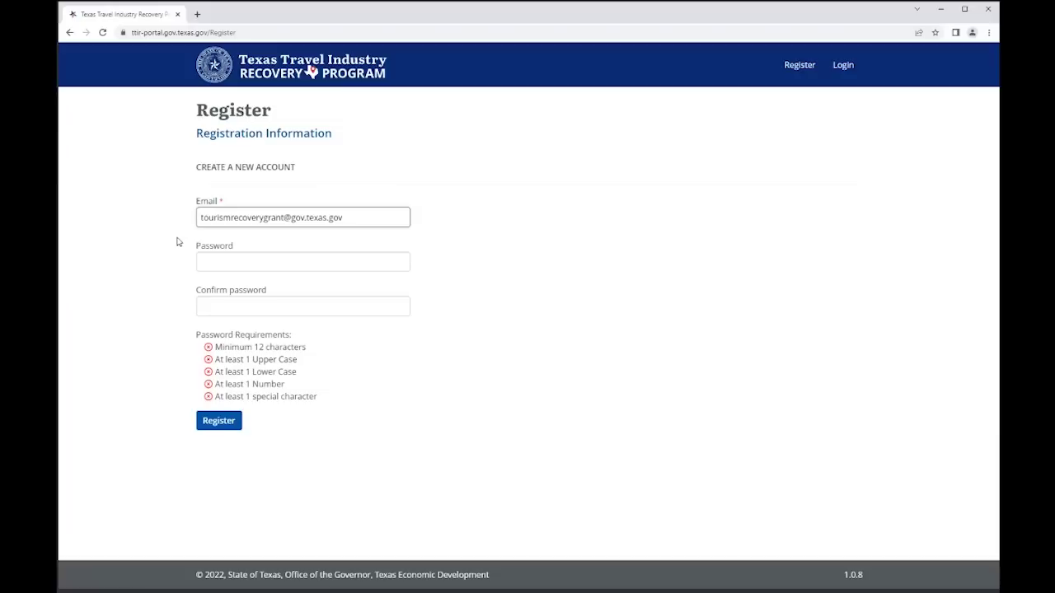
- Enter and confirm the new account password, submit the registration, and go to sign-in
click(236, 261)
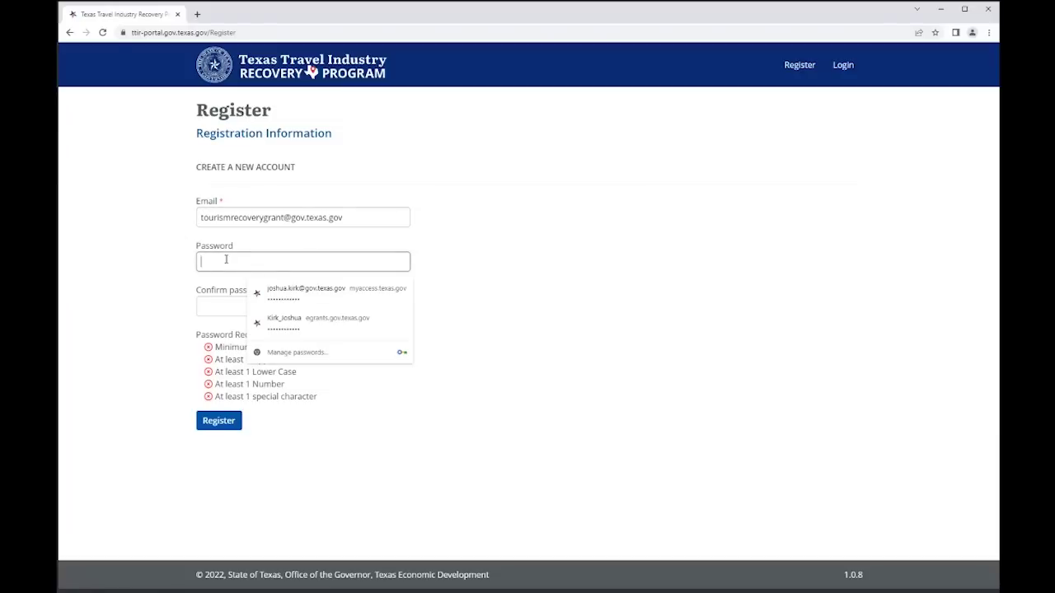
click(182, 305)
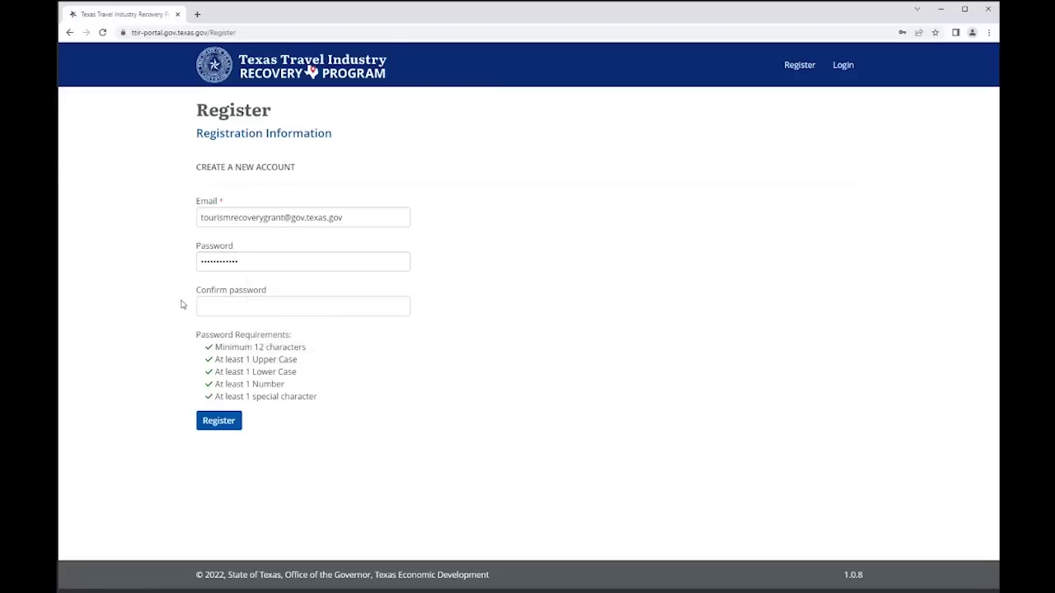
click(226, 307)
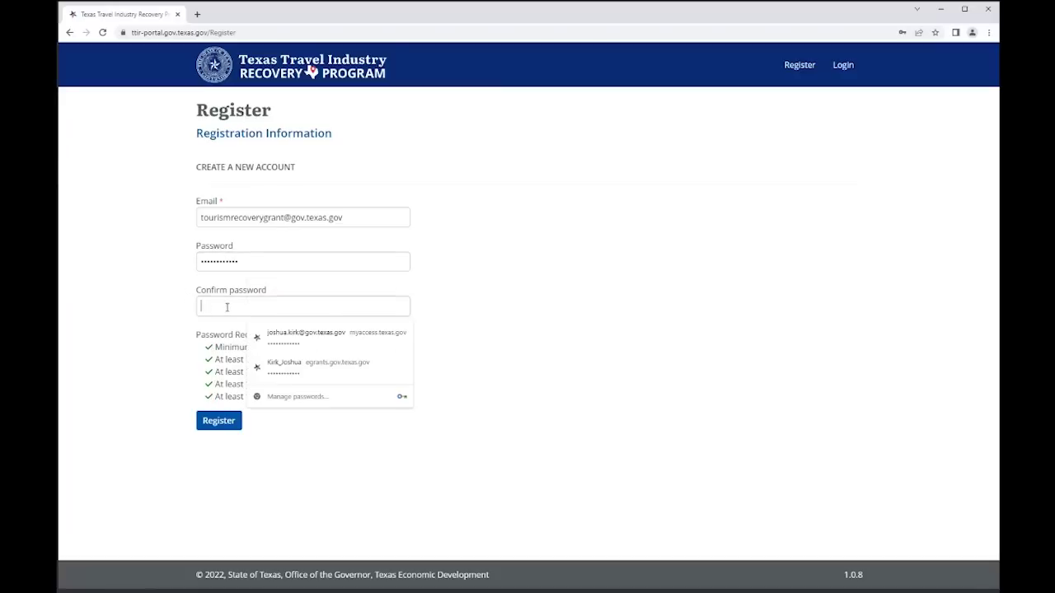
text(••)
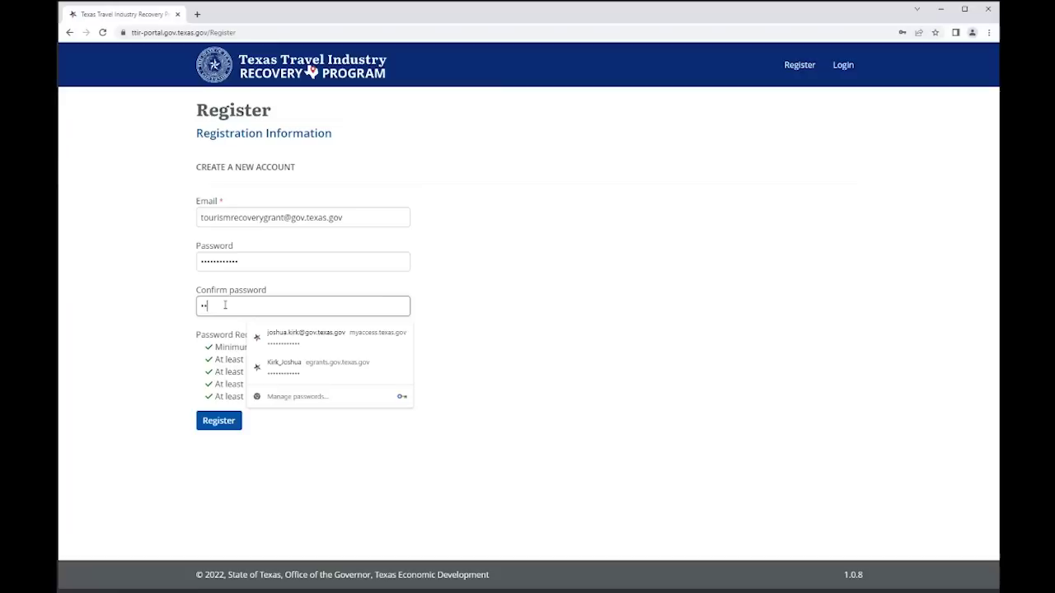
text(••••••••••)
click(162, 331)
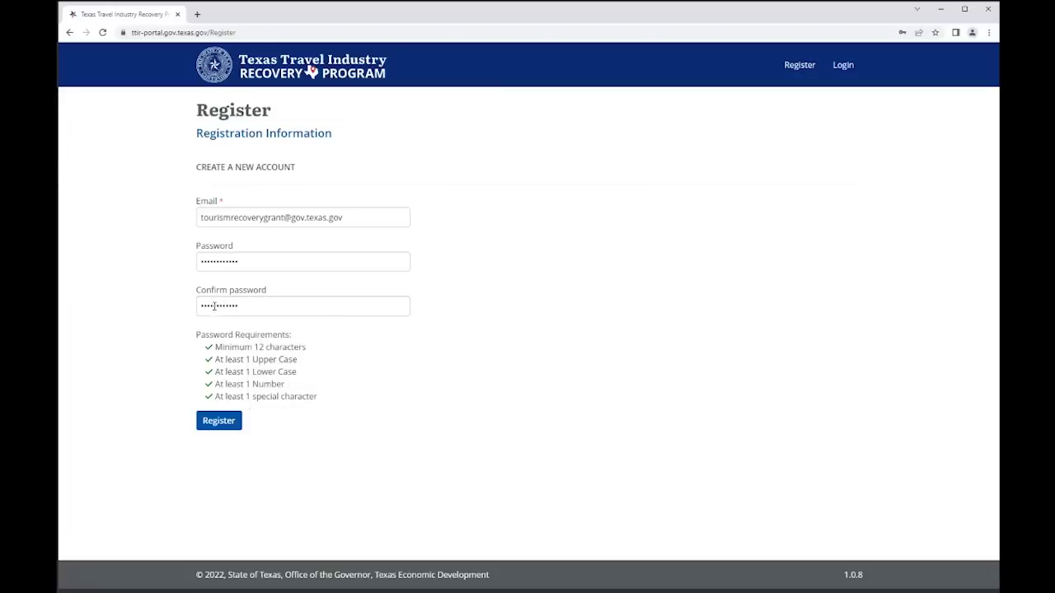
click(211, 423)
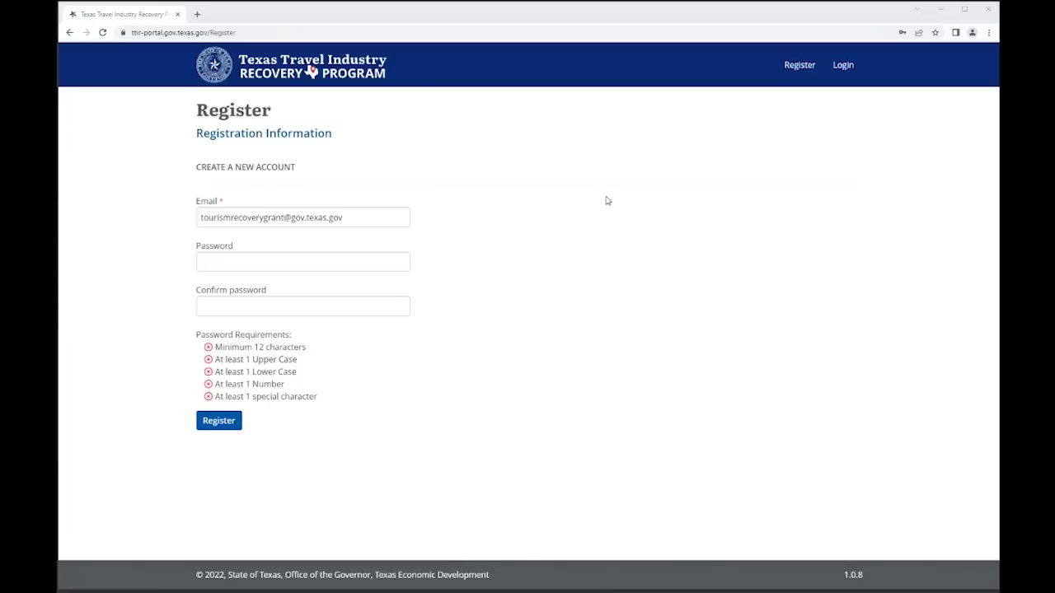
click(840, 67)
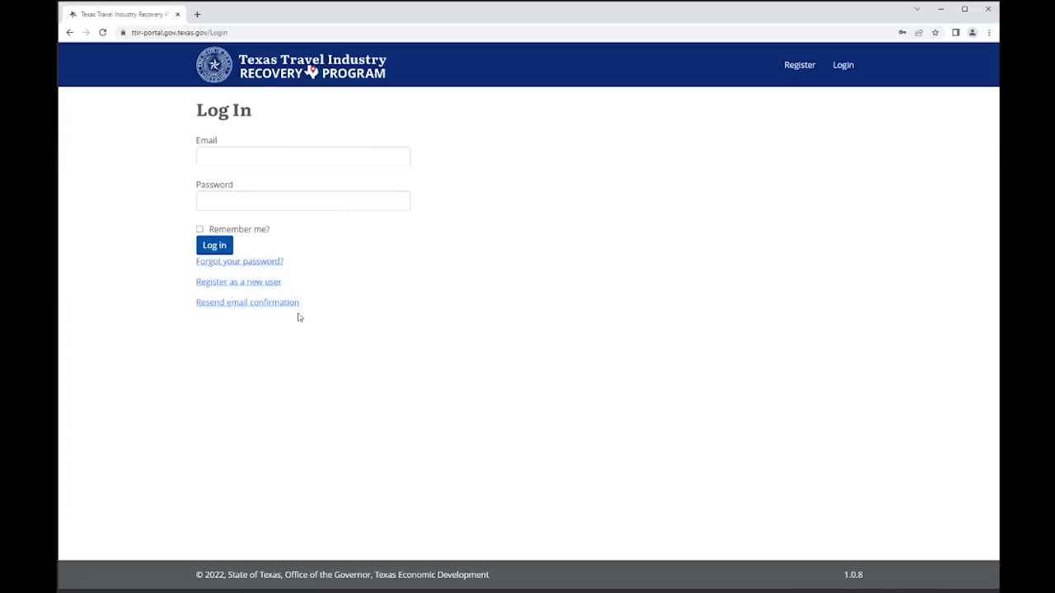
- Log in with the saved e-mail and account password, re-entering the password after the failed attempt
click(251, 158)
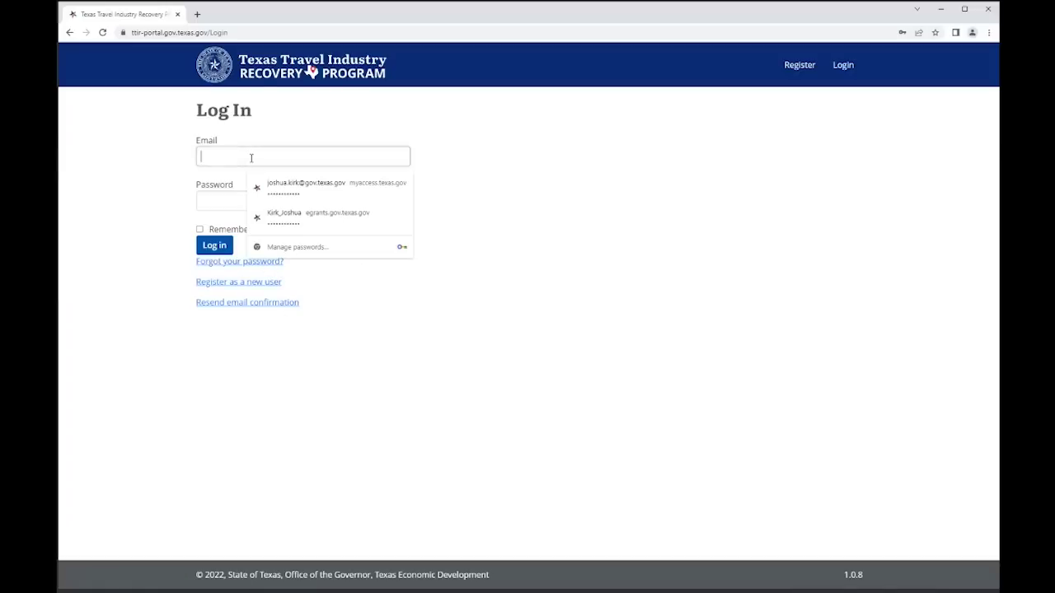
key(ctrl+v)
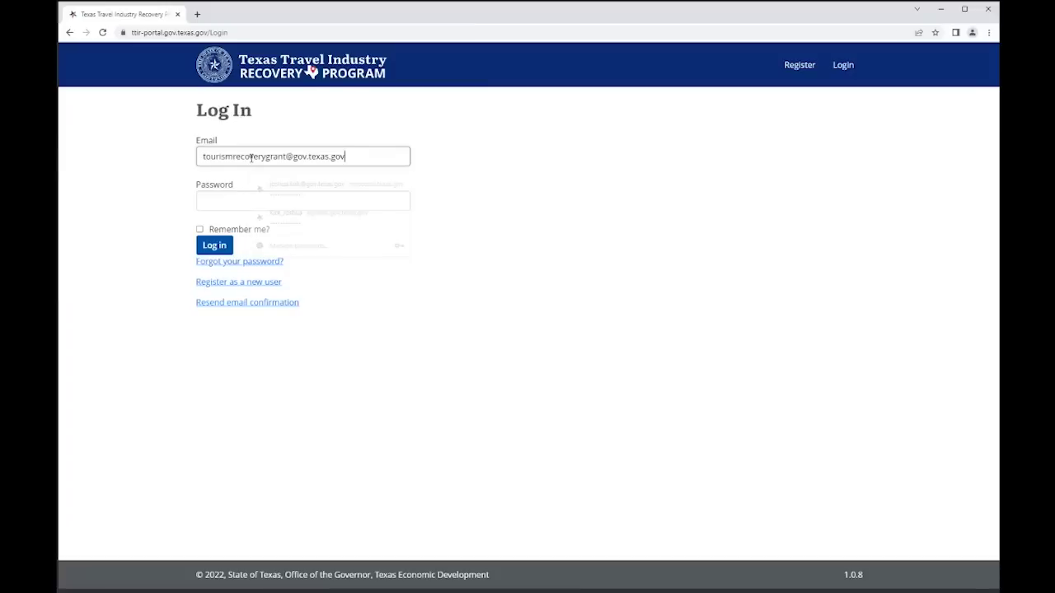
click(224, 202)
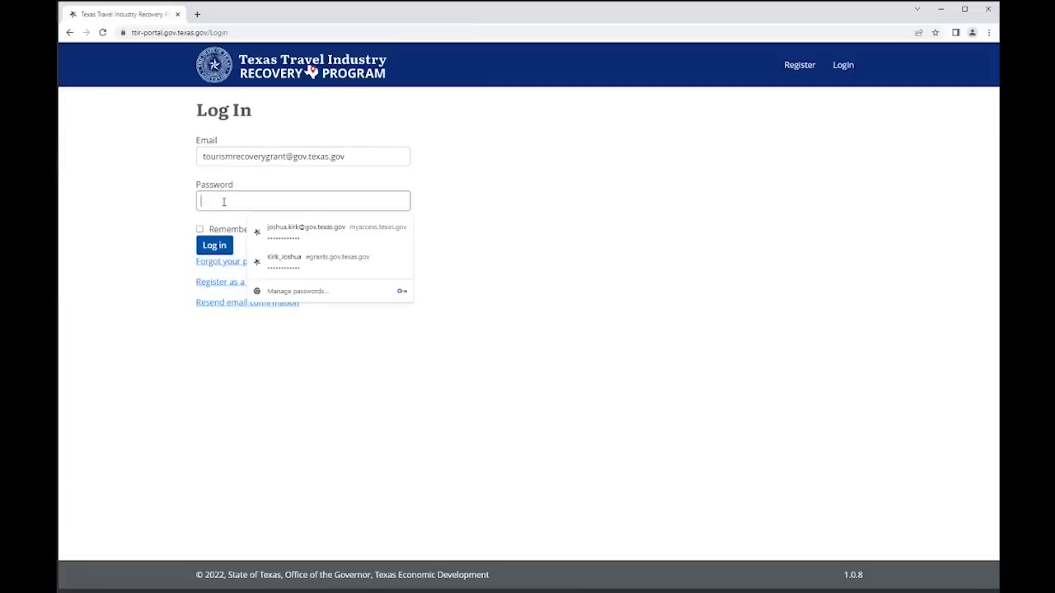
text(**********)
click(182, 237)
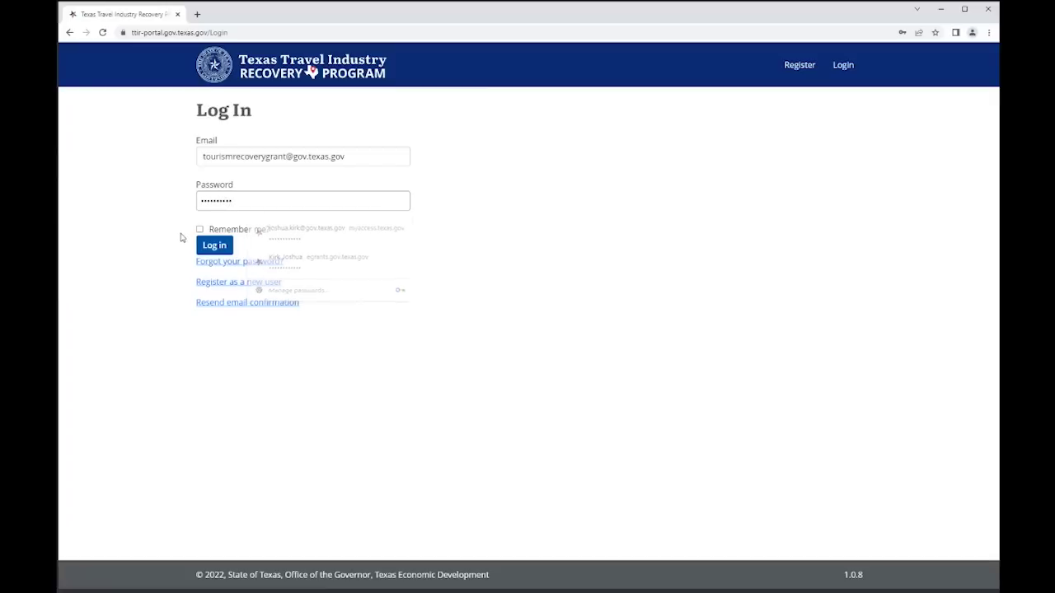
click(213, 250)
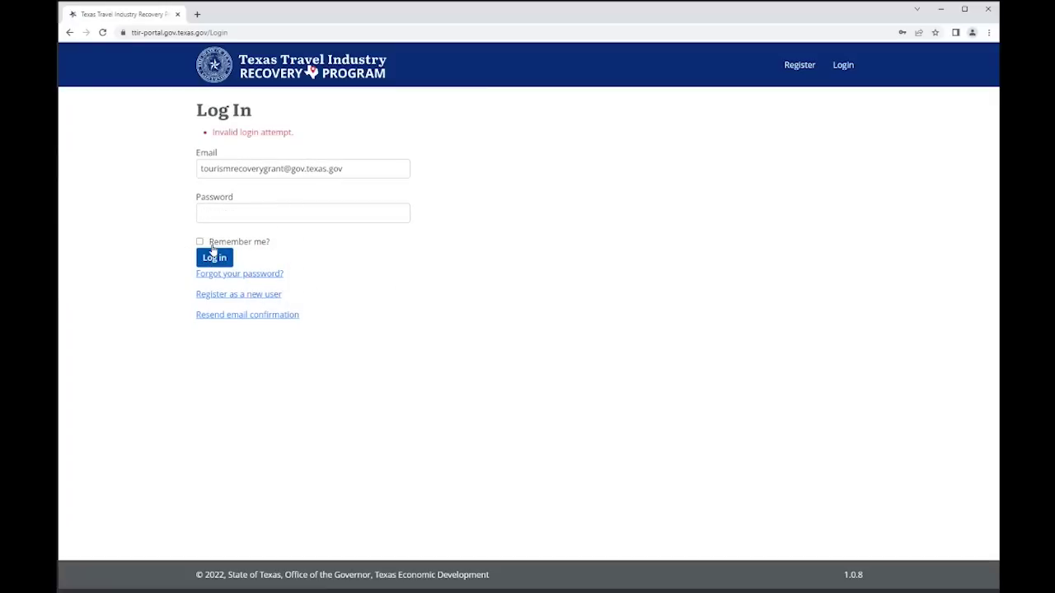
click(229, 214)
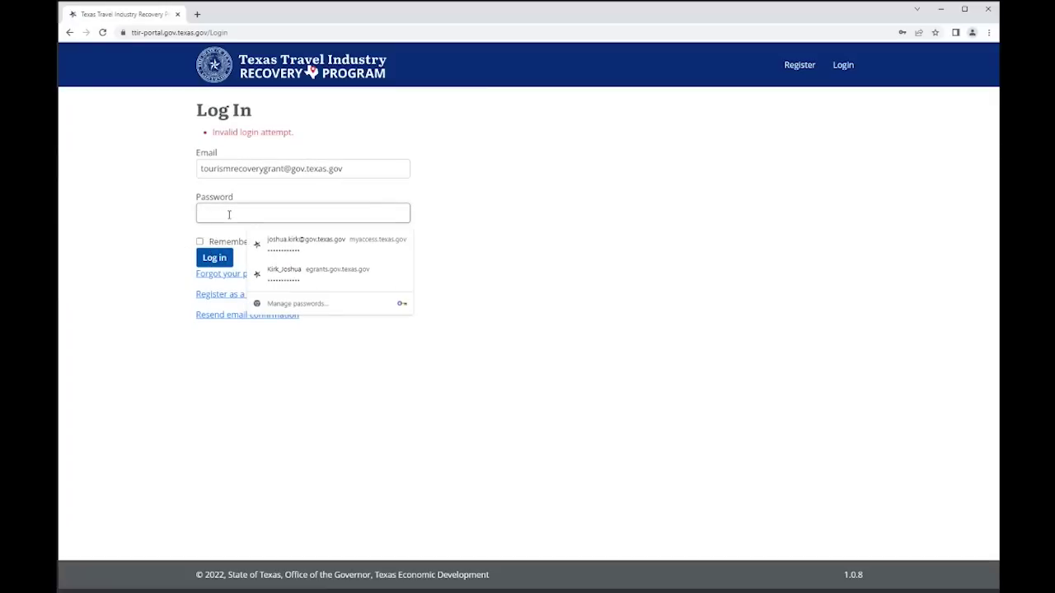
text(**********)
click(213, 258)
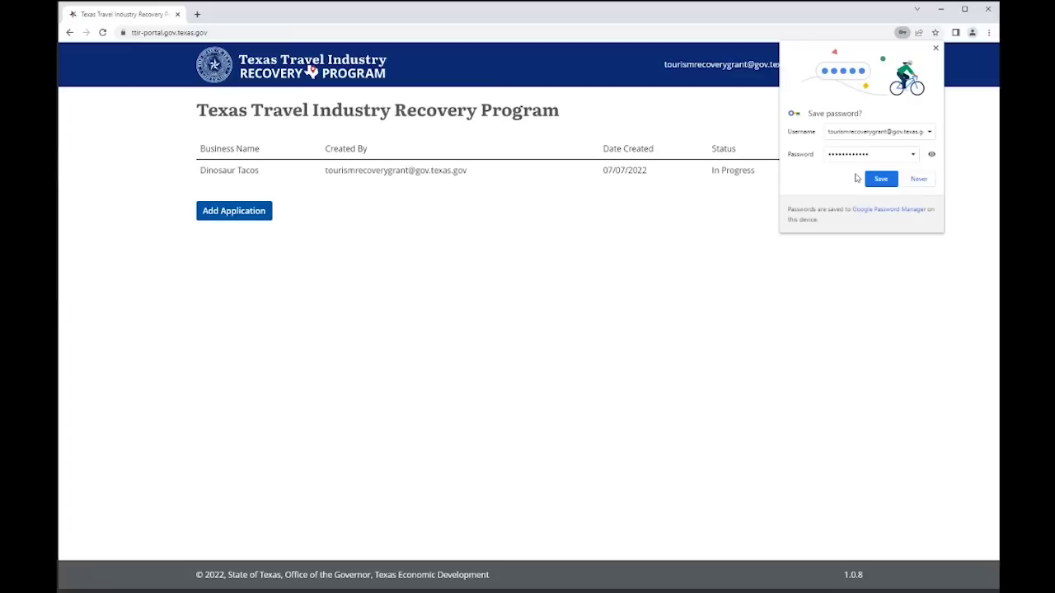
- Dismiss the save-password offer and start a new application at the Taxpayer Number field
click(935, 48)
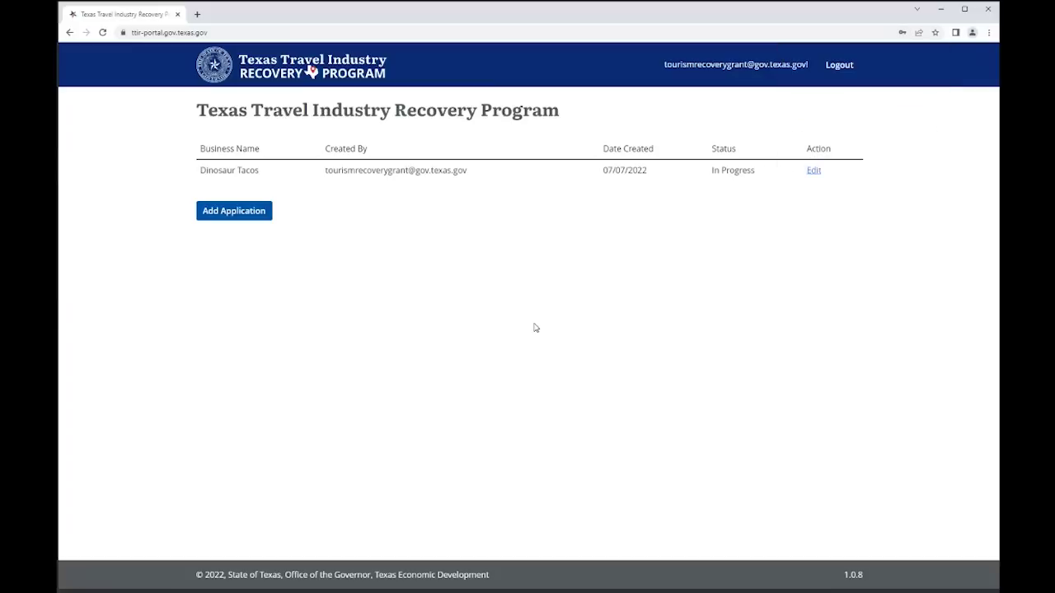
click(237, 212)
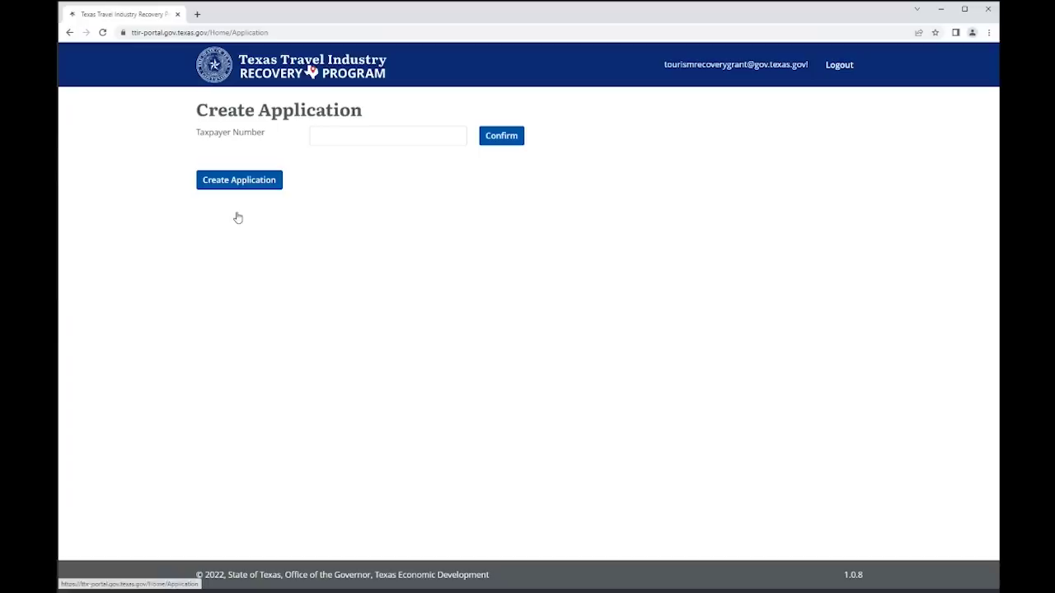
click(330, 140)
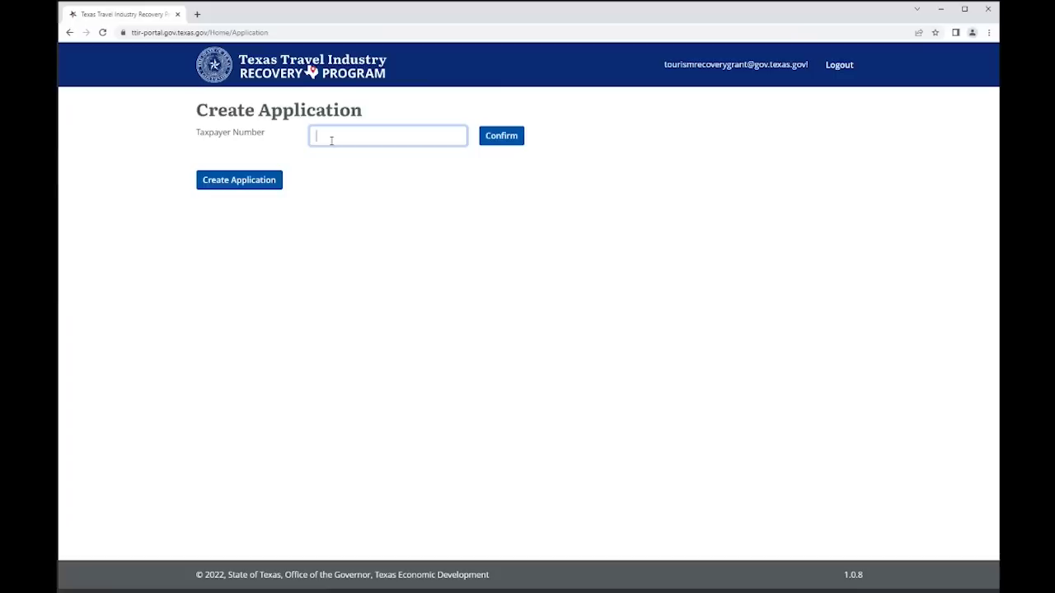
- Enter the taxpayer number, confirm it is correct, and create the application
click(510, 138)
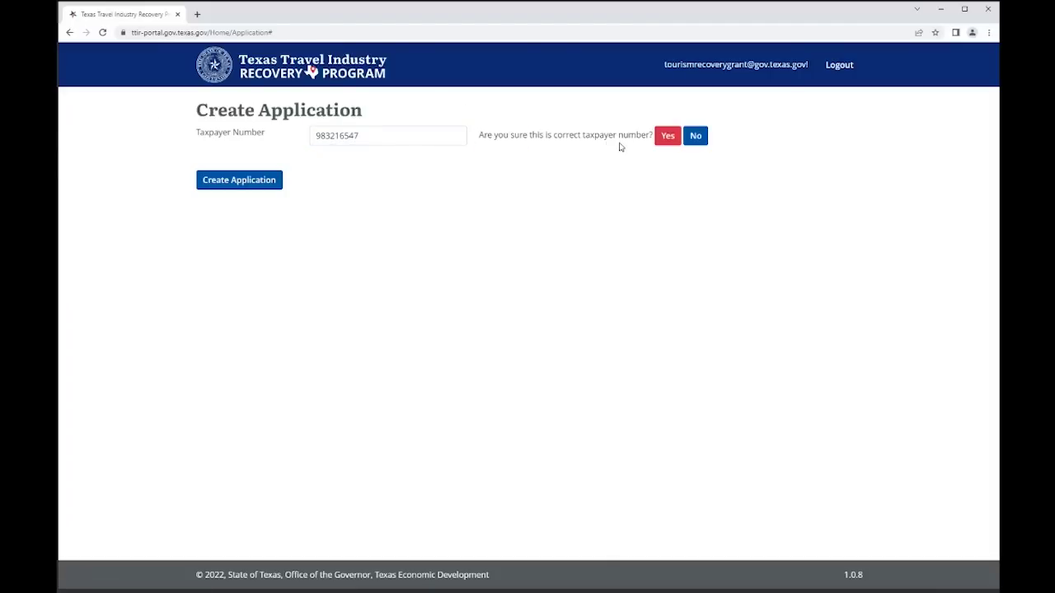
click(664, 139)
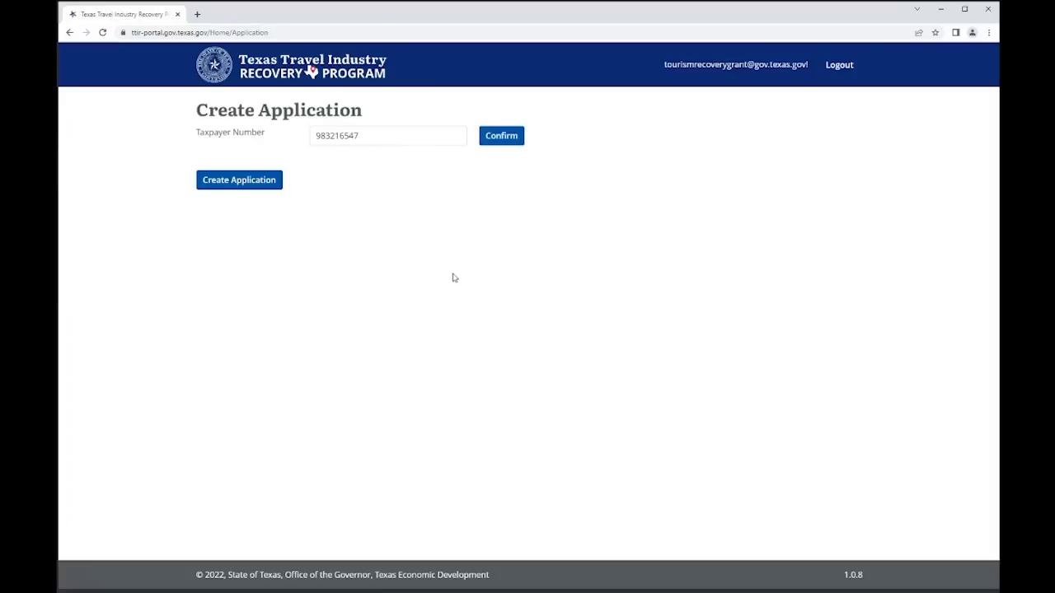
click(227, 182)
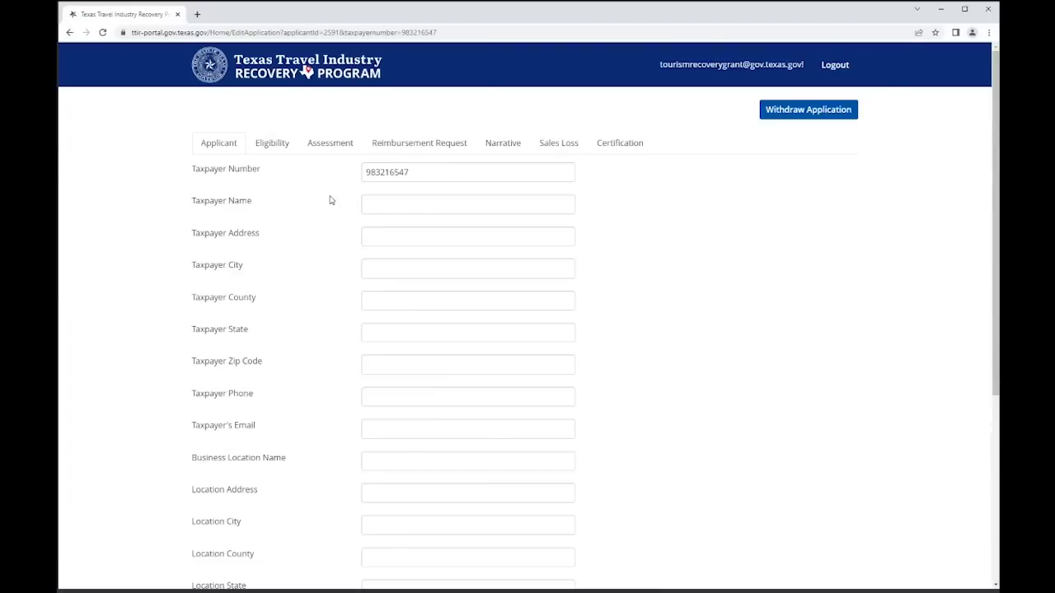
- Enter the taxpayer's name, street address and city Austin on the Applicant form
click(402, 202)
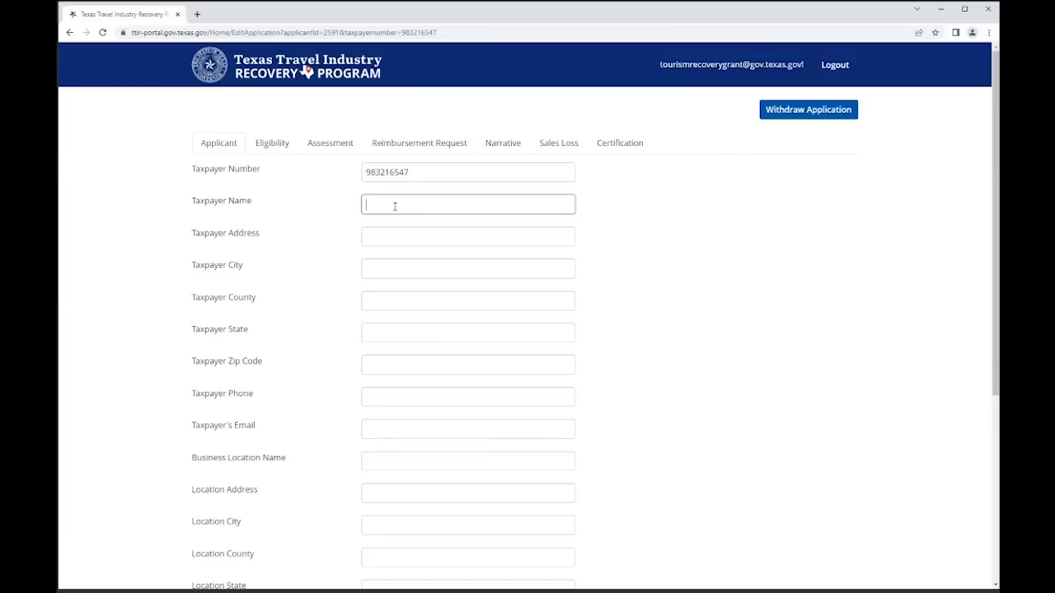
key(Tab)
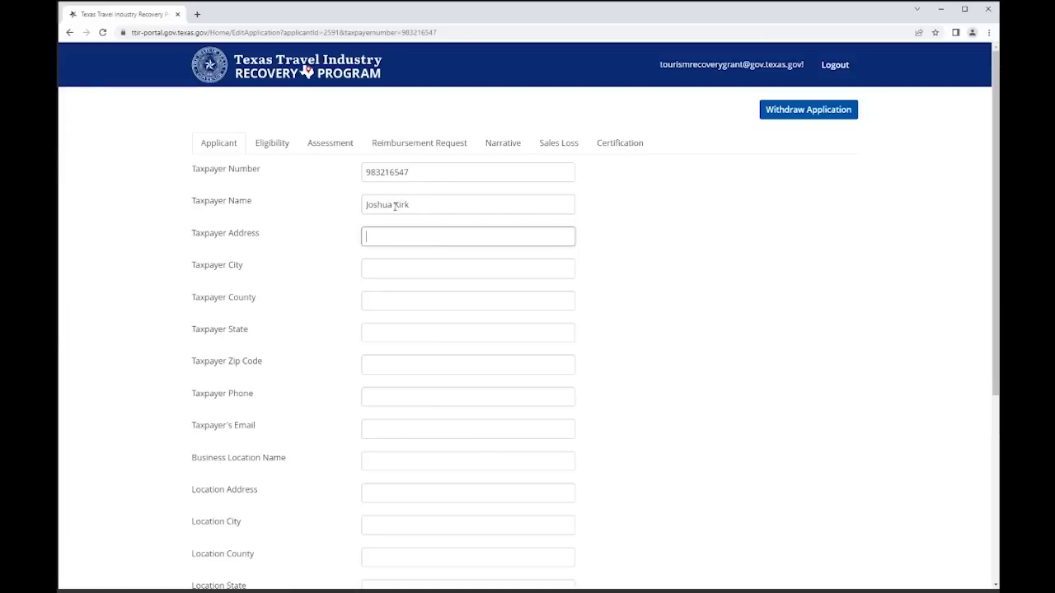
text(1701 Road Street)
key(Tab)
text(Austin)
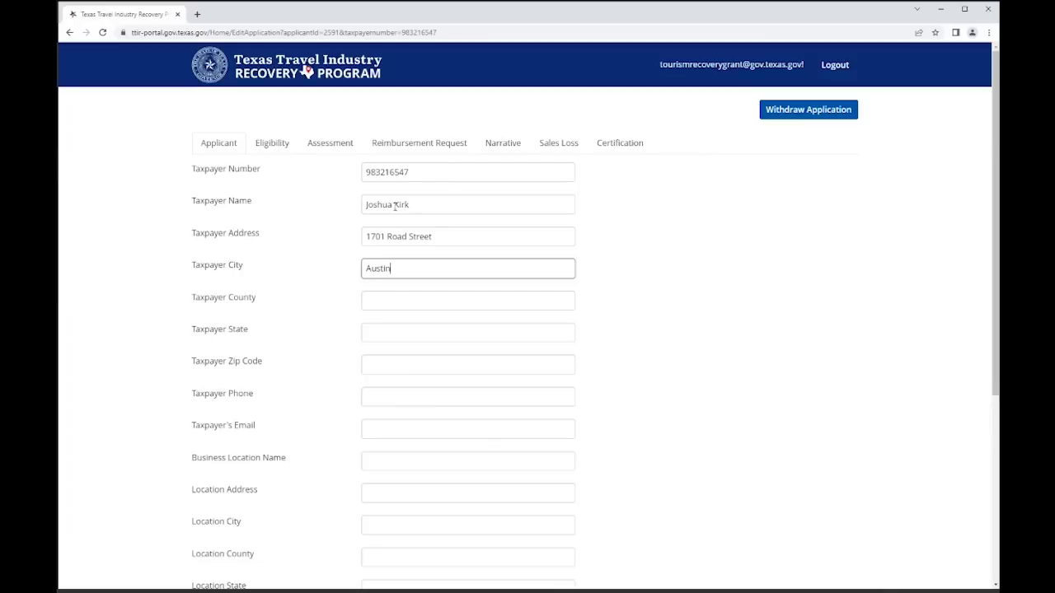
key(Tab)
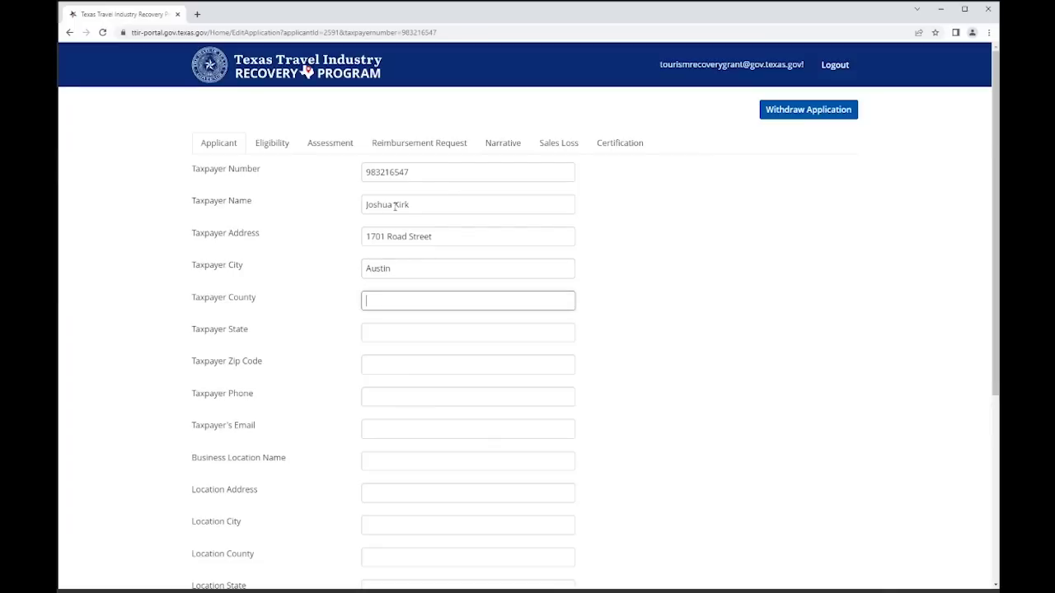
- Fill in taxpayer county Travis, state Texas, the ZIP code, phone number and pasted e-mail
text(Travis)
key(Tab)
text(Texas)
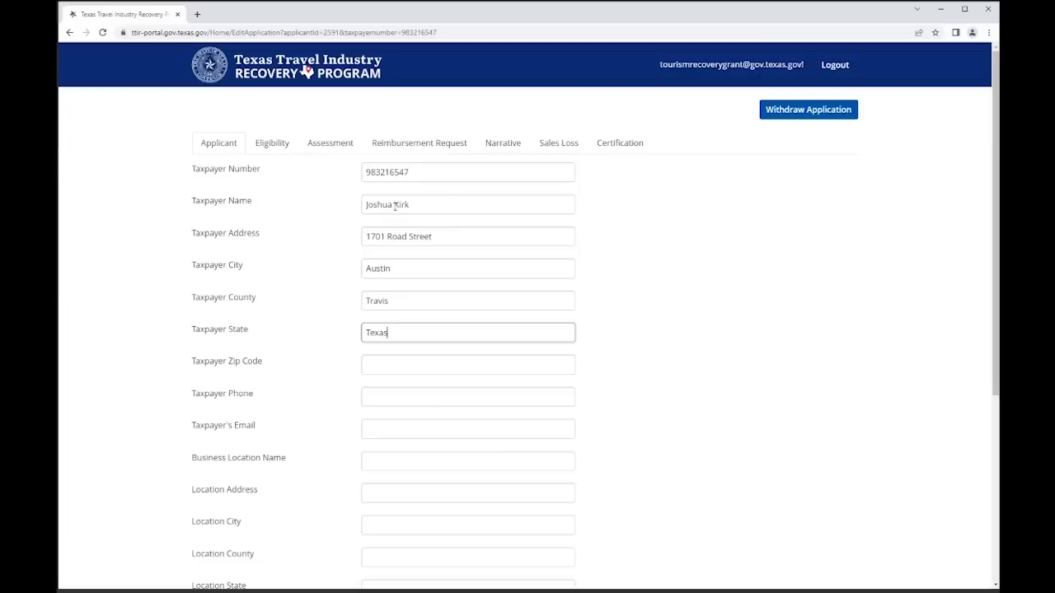
key(Tab)
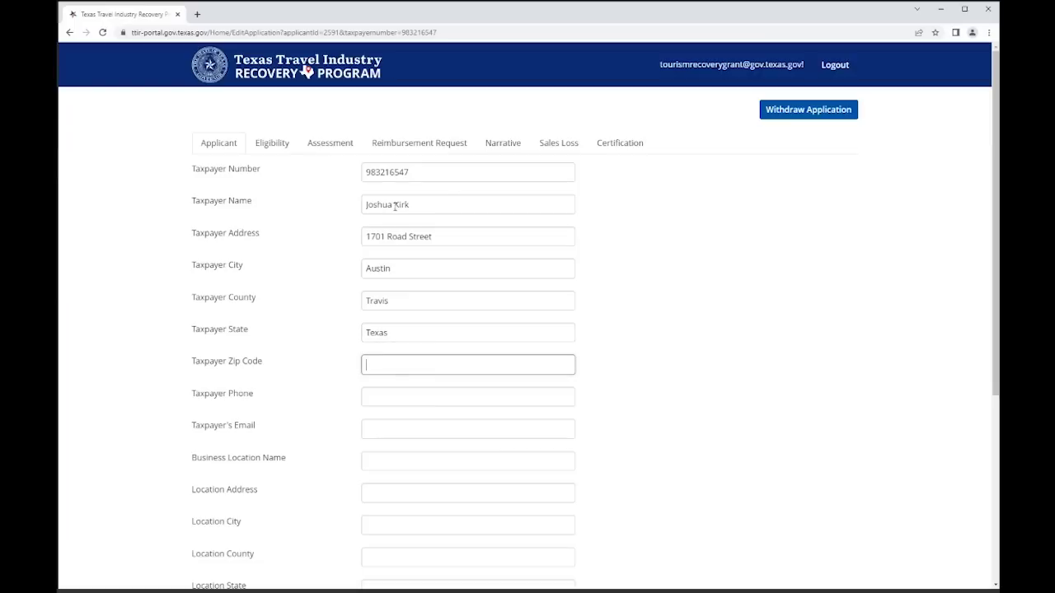
text(78717)
key(Tab)
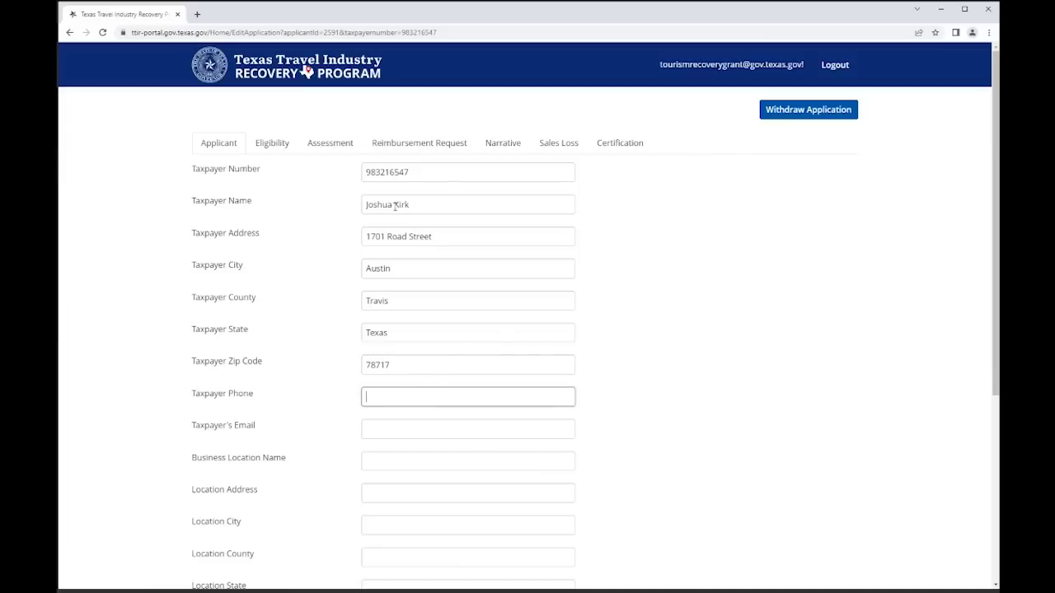
text(1234567890)
key(Tab)
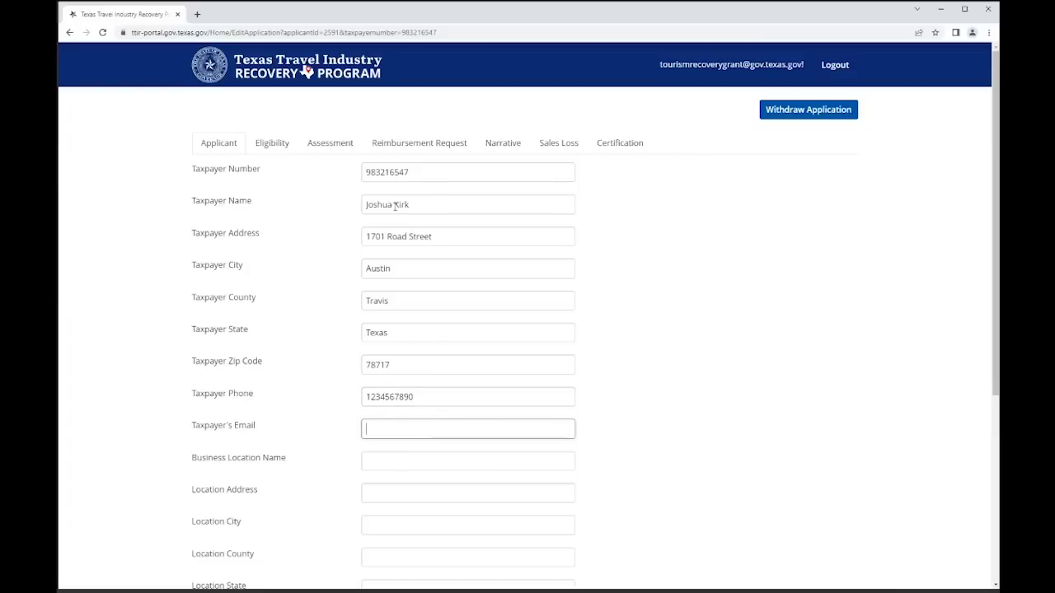
key(ctrl+v)
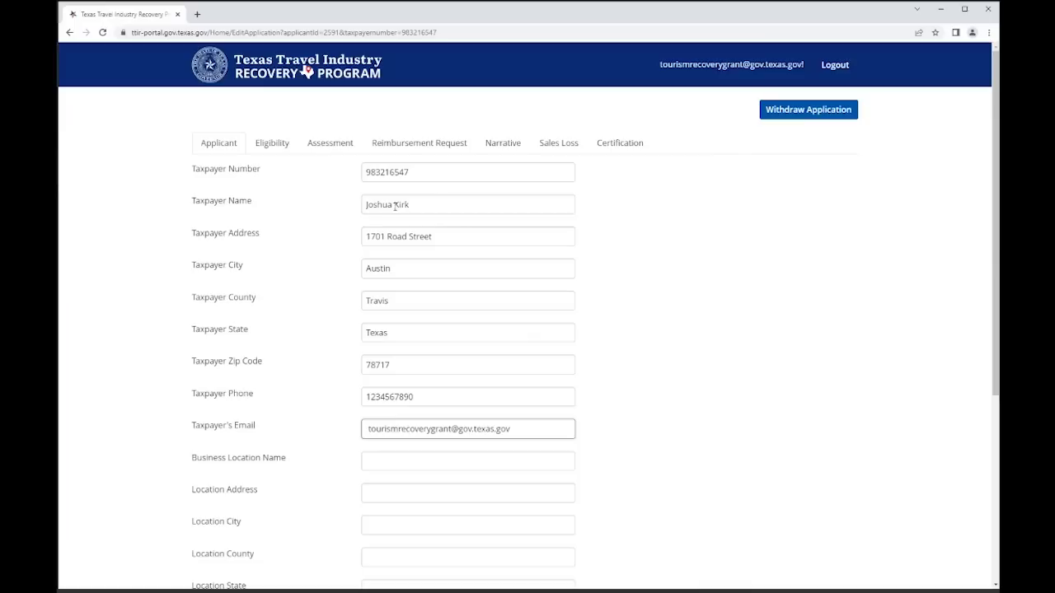
key(Tab)
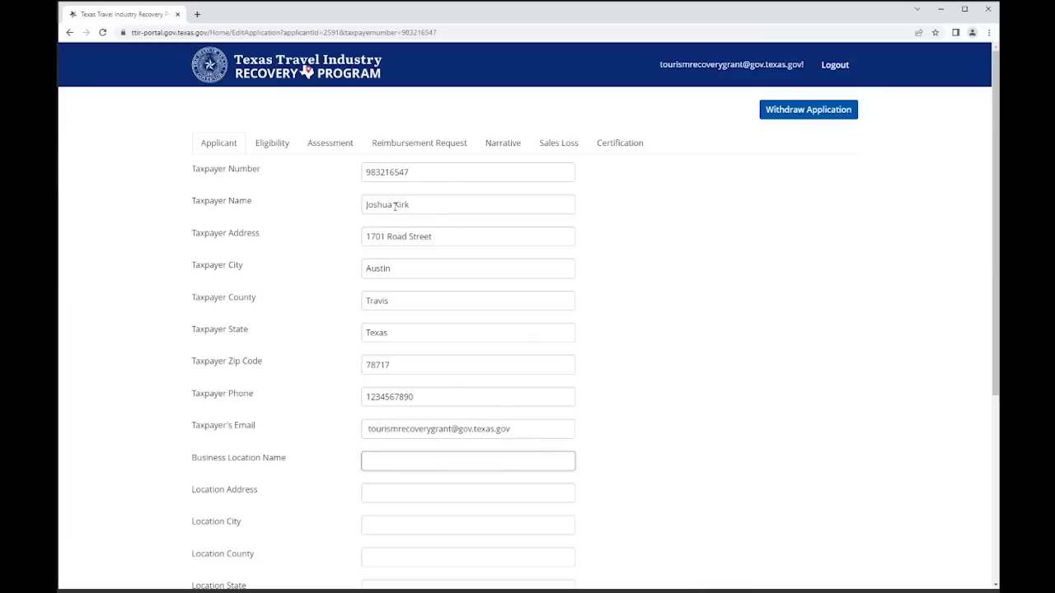
- Enter the Dinosaur Tacos location with its address, Austin, Travis County, Texas and ZIP code
text(Dinosaur Tacos)
key(Tab)
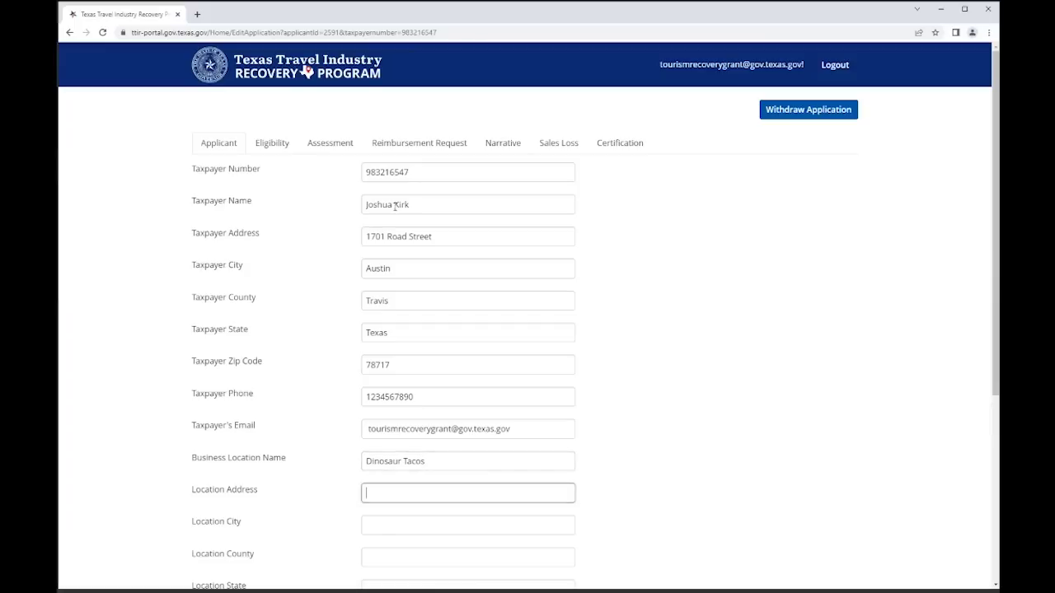
text(1701 Road Street)
key(Tab)
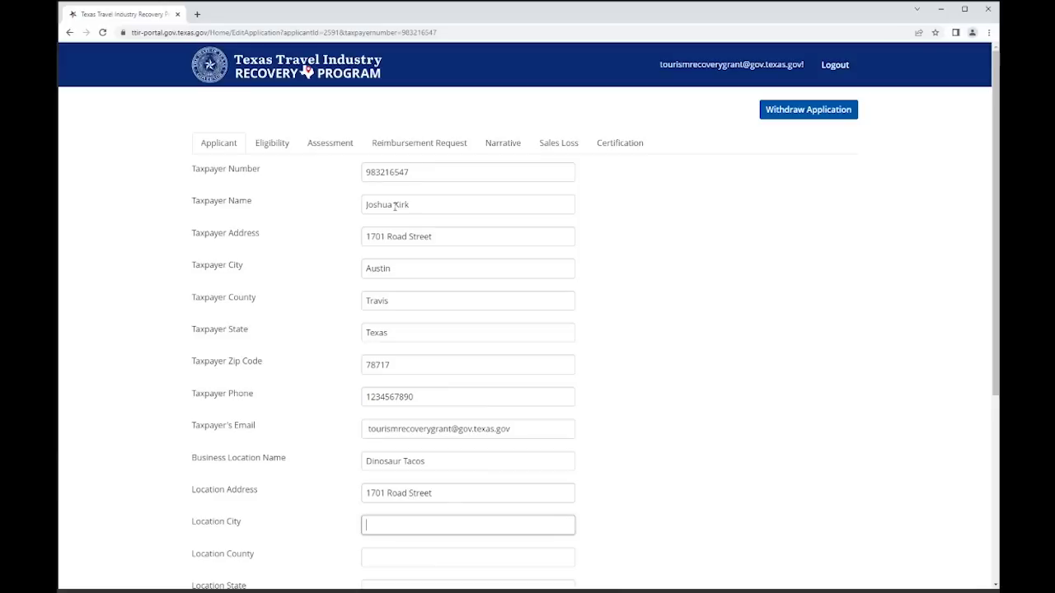
text(Austin)
key(Tab)
text(Travis)
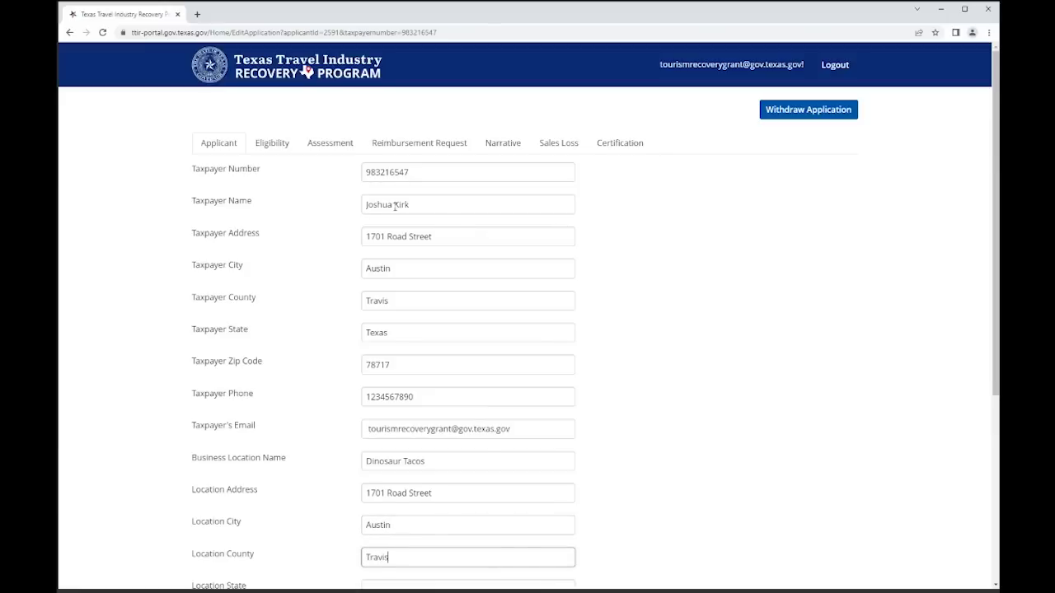
key(Tab)
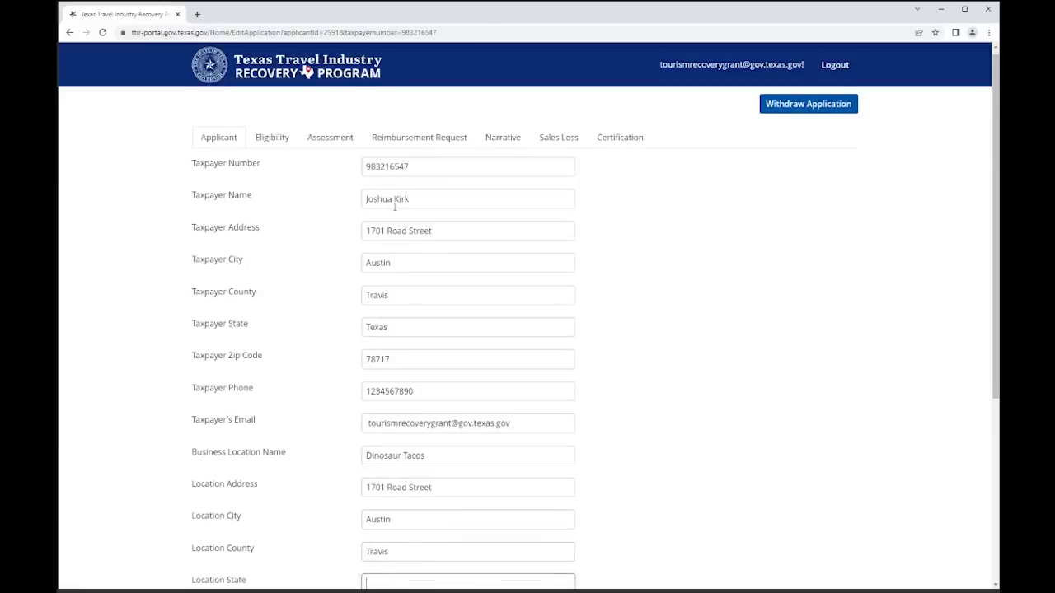
text(Texas)
scroll(266, 306, down, 3)
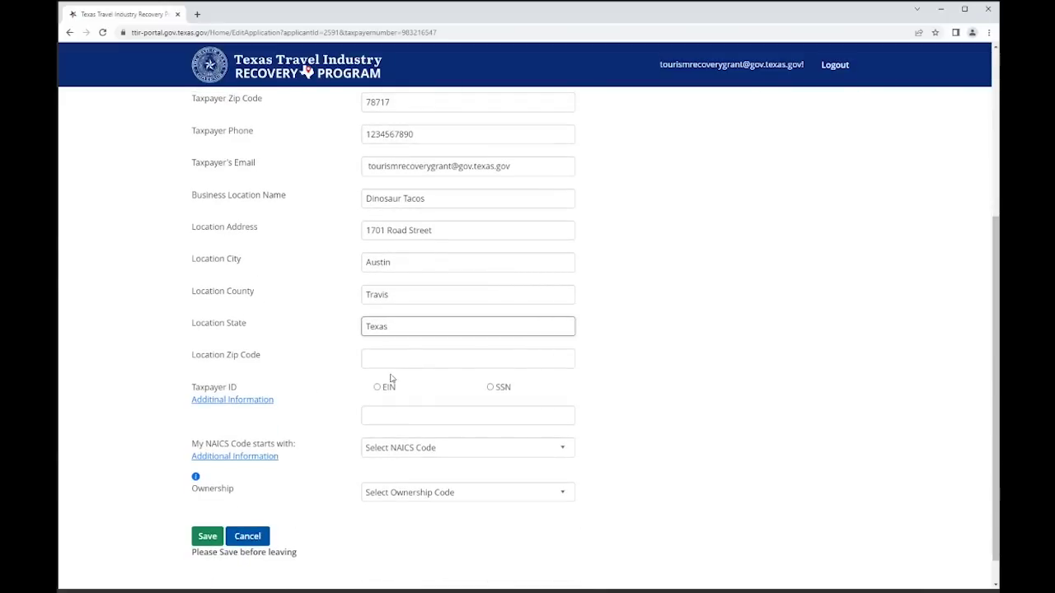
click(403, 357)
text(7)
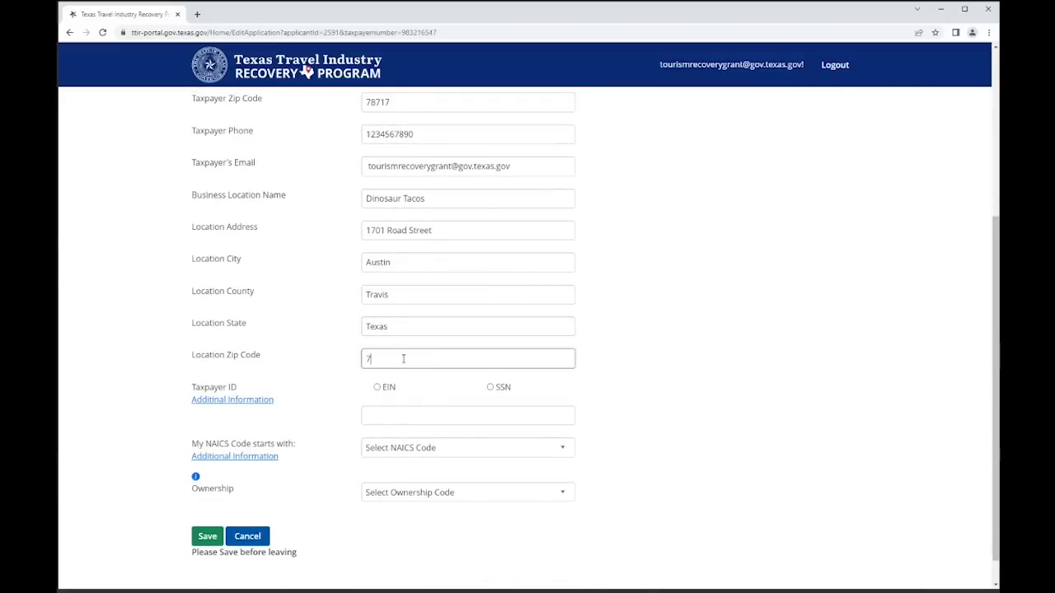
text(8717)
- Choose EIN as the taxpayer ID type and paste the taxpayer number with a hyphen
click(379, 391)
scroll(379, 386, up, 5)
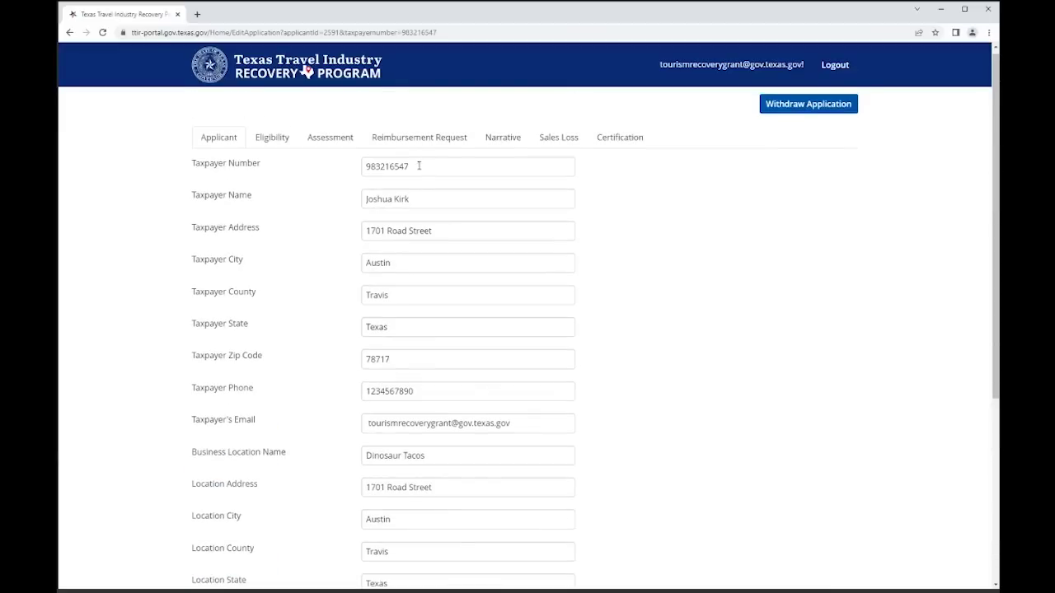
drag(419, 166, 360, 165)
key(ctrl+c)
scroll(388, 330, down, 3)
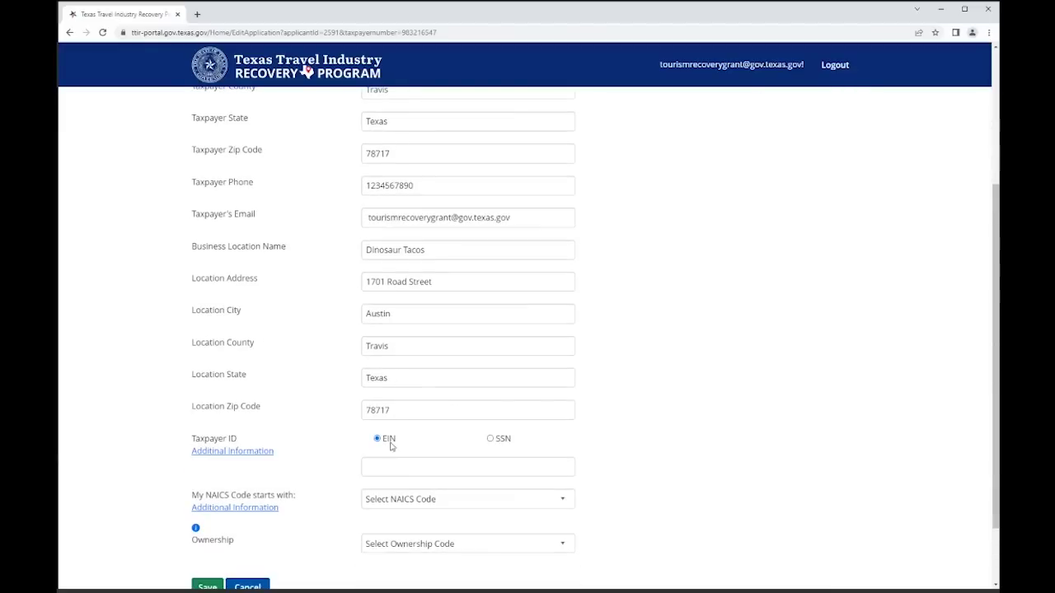
click(379, 467)
key(ctrl+v)
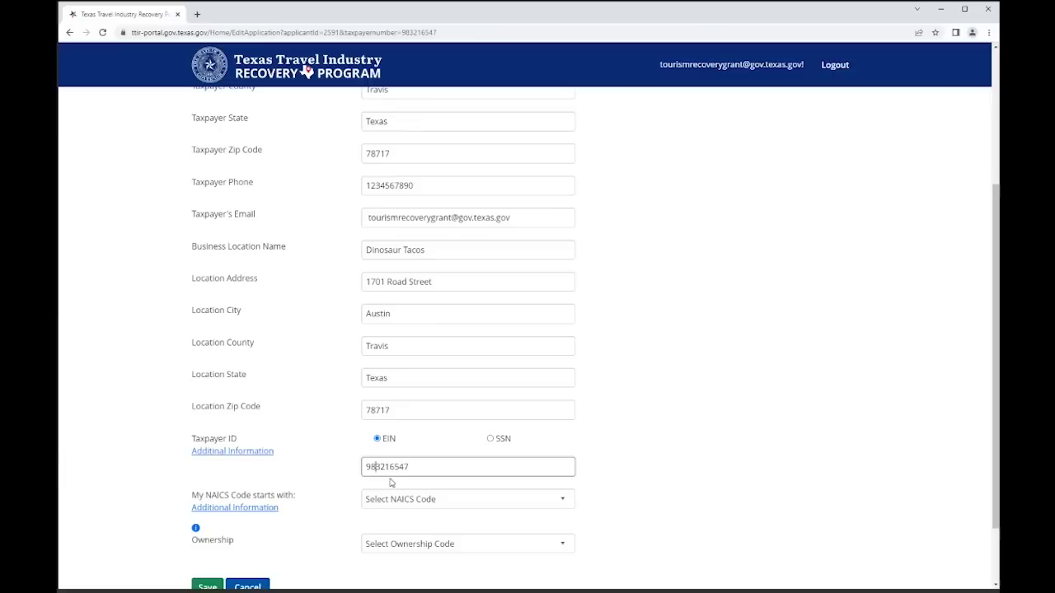
text(-)
scroll(329, 401, down, 2)
- Set the NAICS code to 722 and the ownership type to Sole Ownership
click(416, 423)
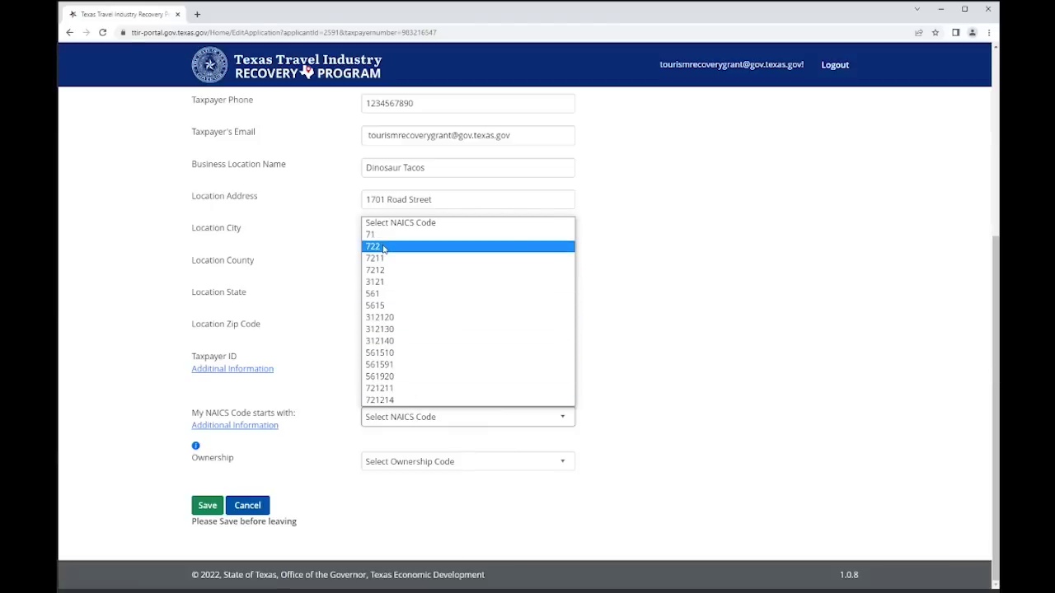
click(383, 248)
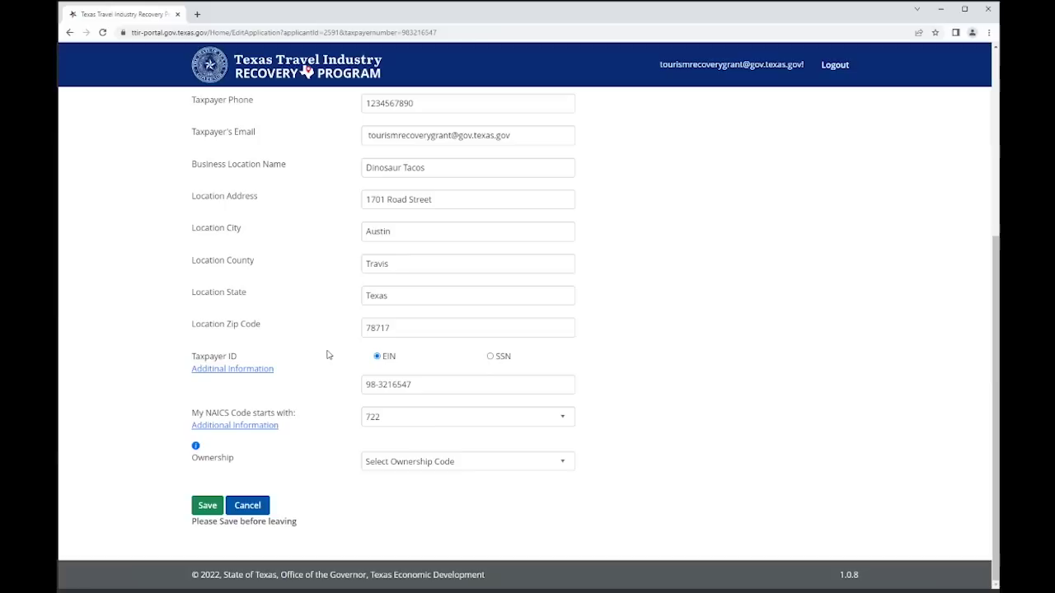
click(429, 463)
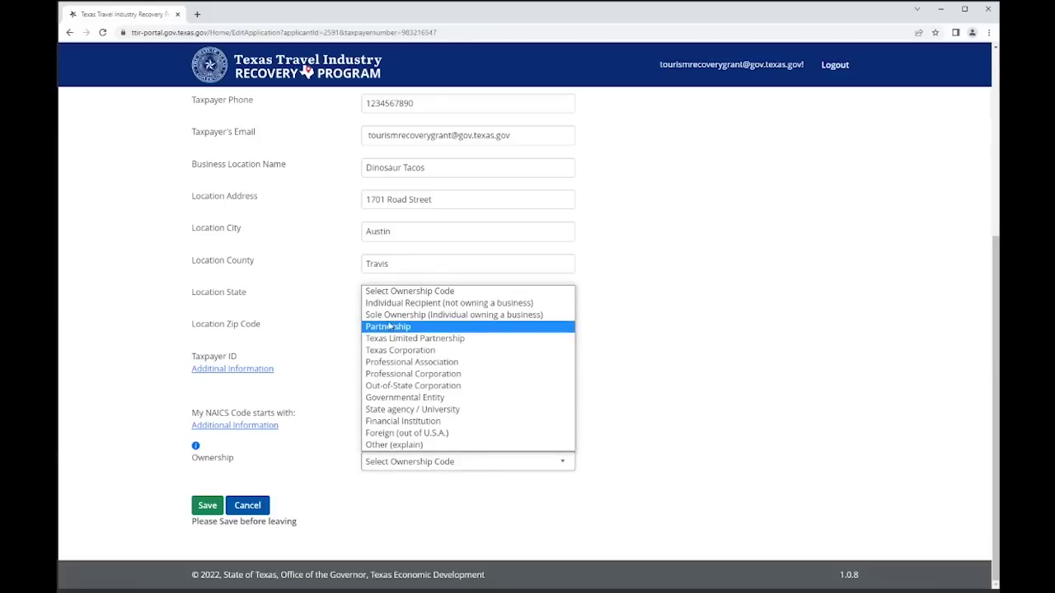
key(Up)
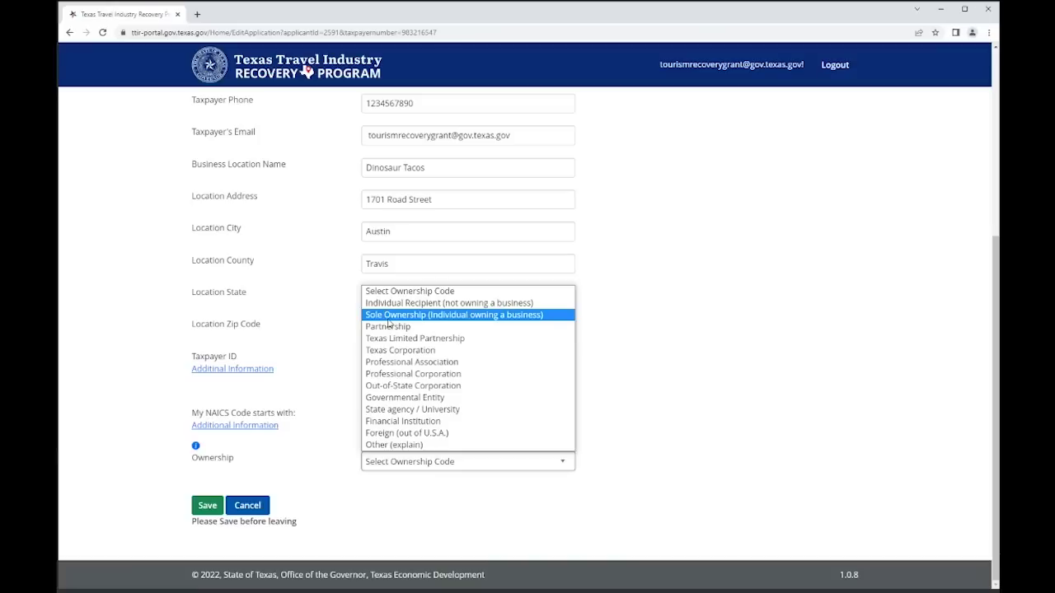
click(387, 317)
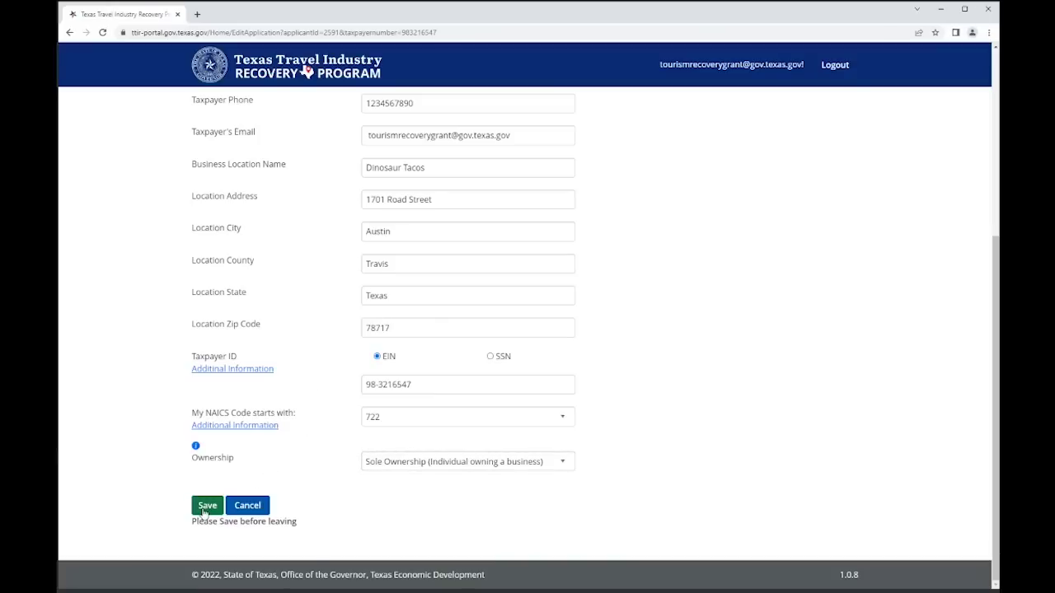
click(375, 463)
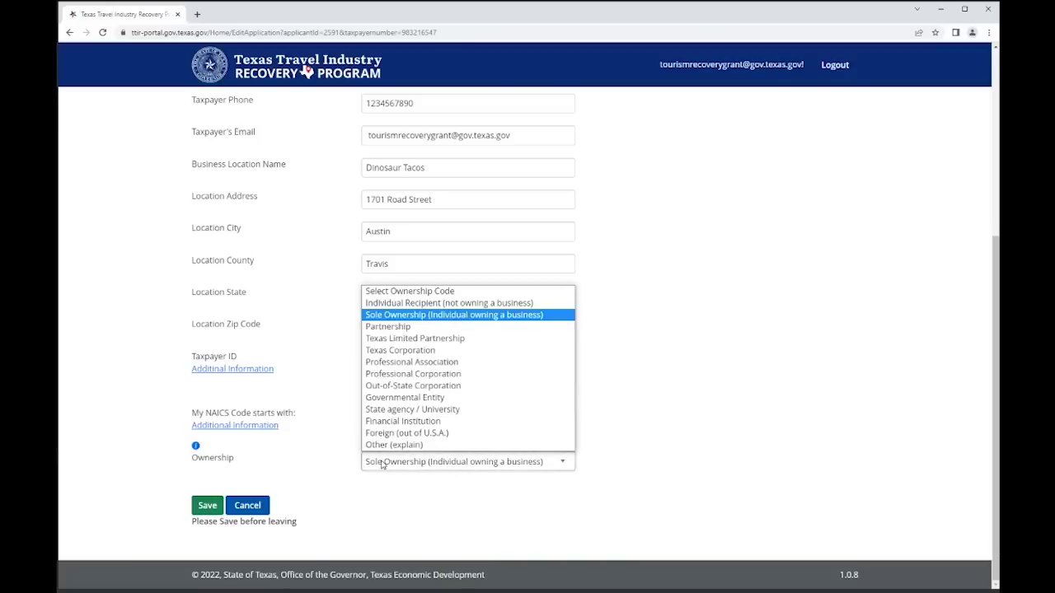
- Set ownership to Partnership and enter the partner's name and SSN
click(396, 328)
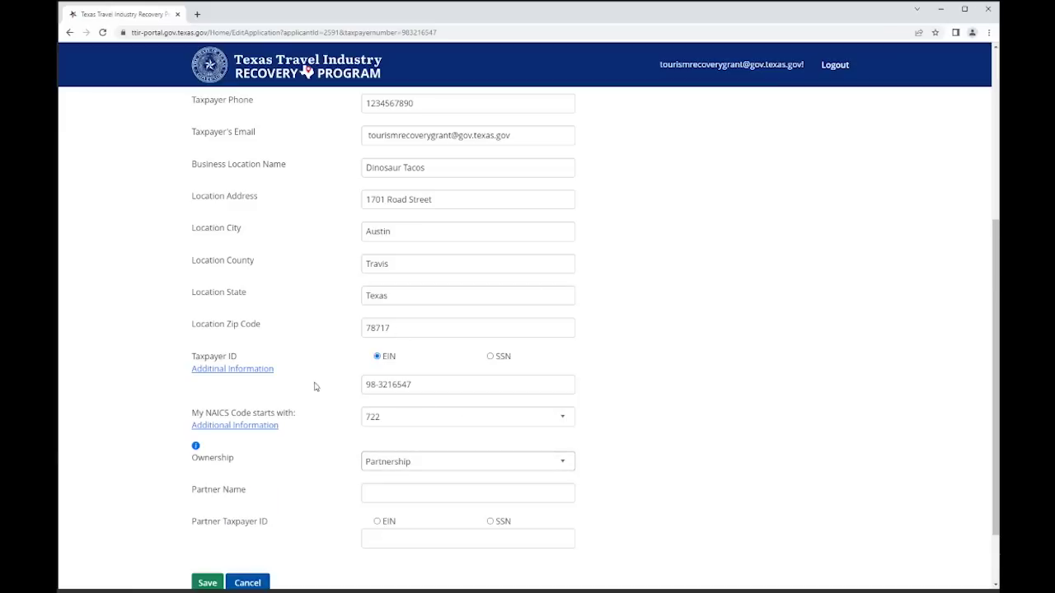
click(379, 493)
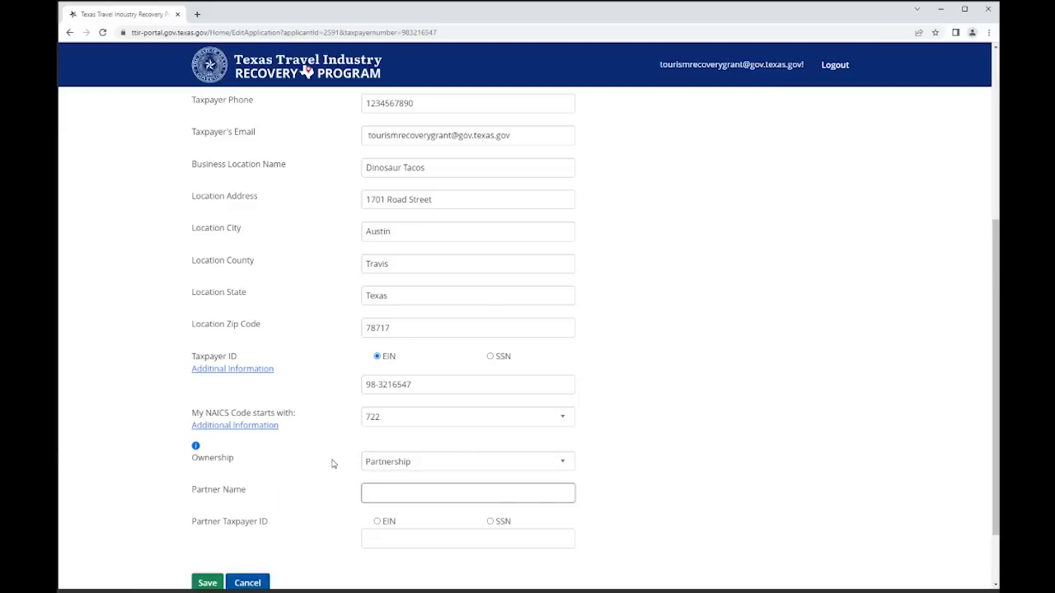
text(Jimmy Tacos)
click(491, 522)
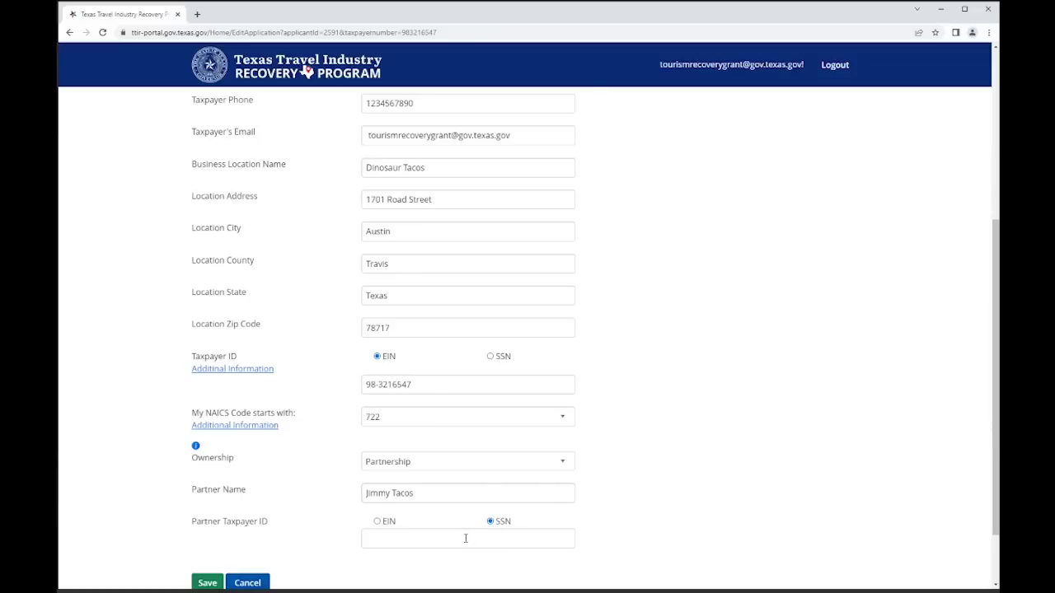
click(462, 538)
text(1)
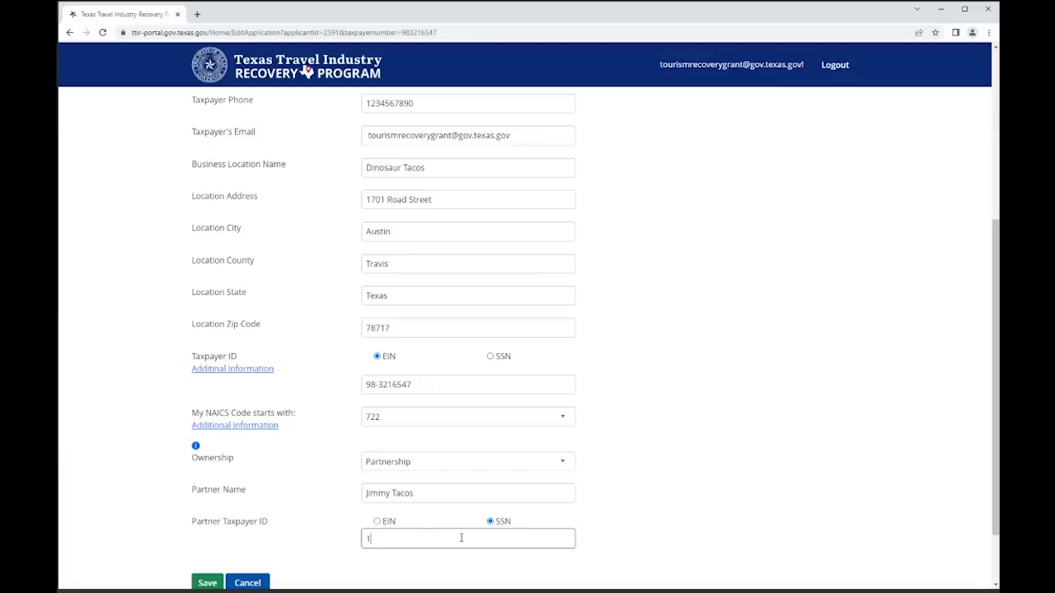
text(234567890)
click(625, 509)
- Save the applicant information and dismiss the saved confirmation
scroll(625, 509, down, 1)
click(208, 506)
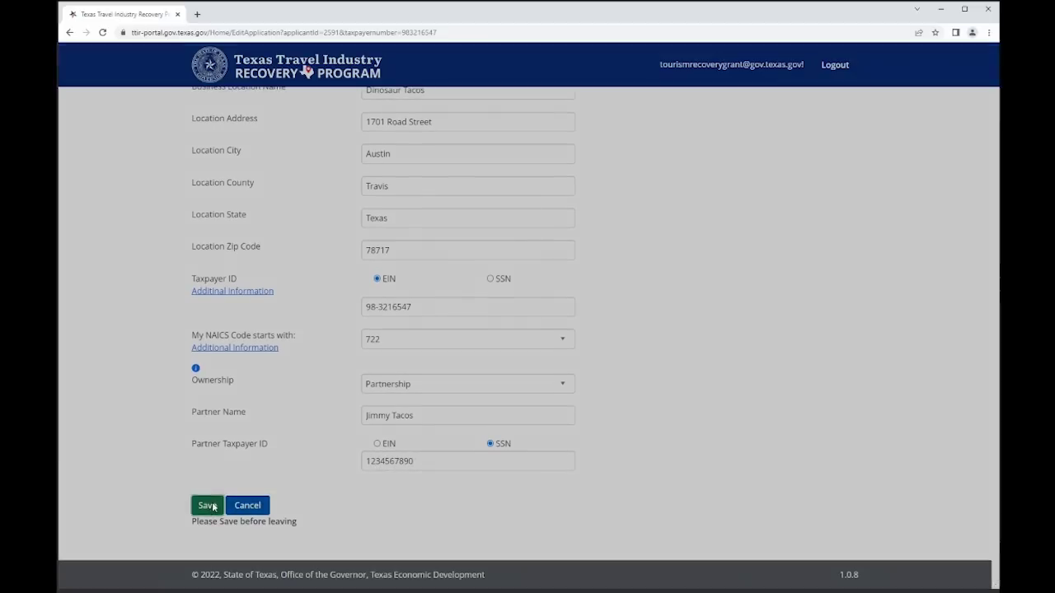
click(645, 298)
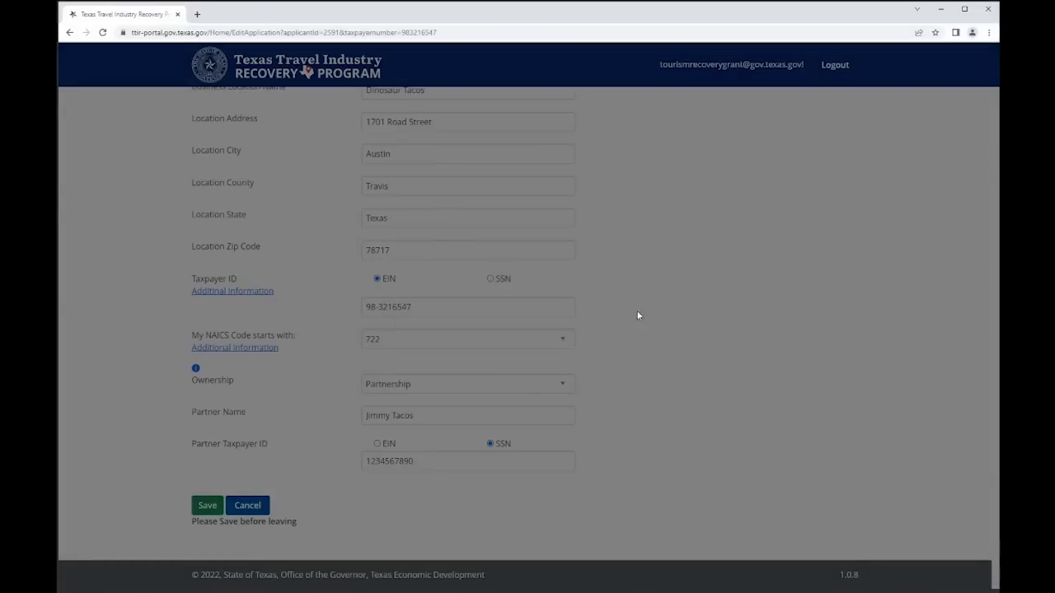
click(276, 145)
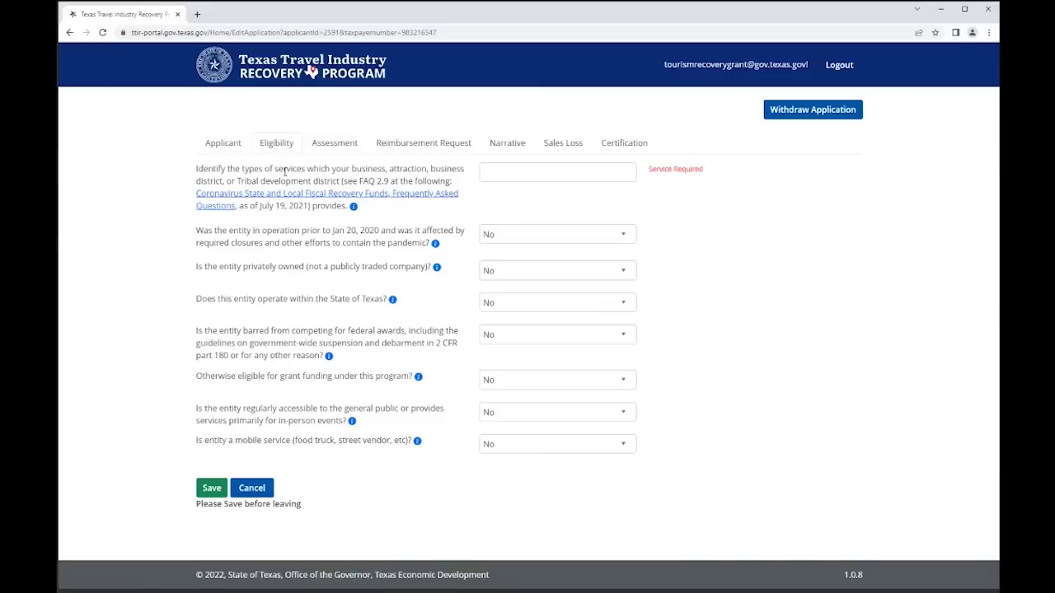
- Describe the services as 'Sell Tasty Tacos' and answer Yes to operating before 2020
click(521, 173)
text(Sell )
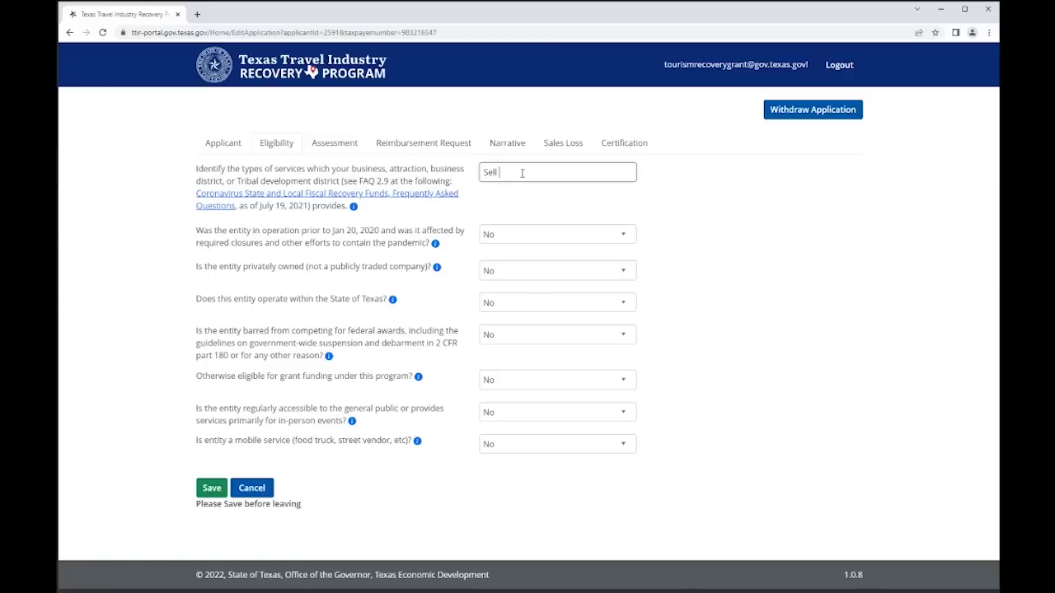
text(Tasty Tacos)
click(509, 233)
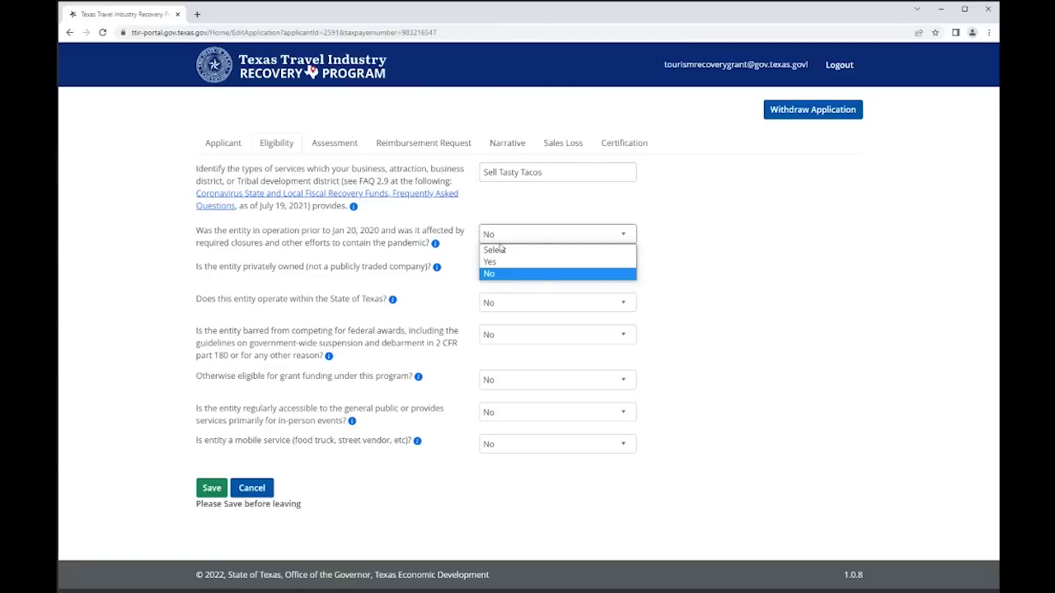
click(495, 263)
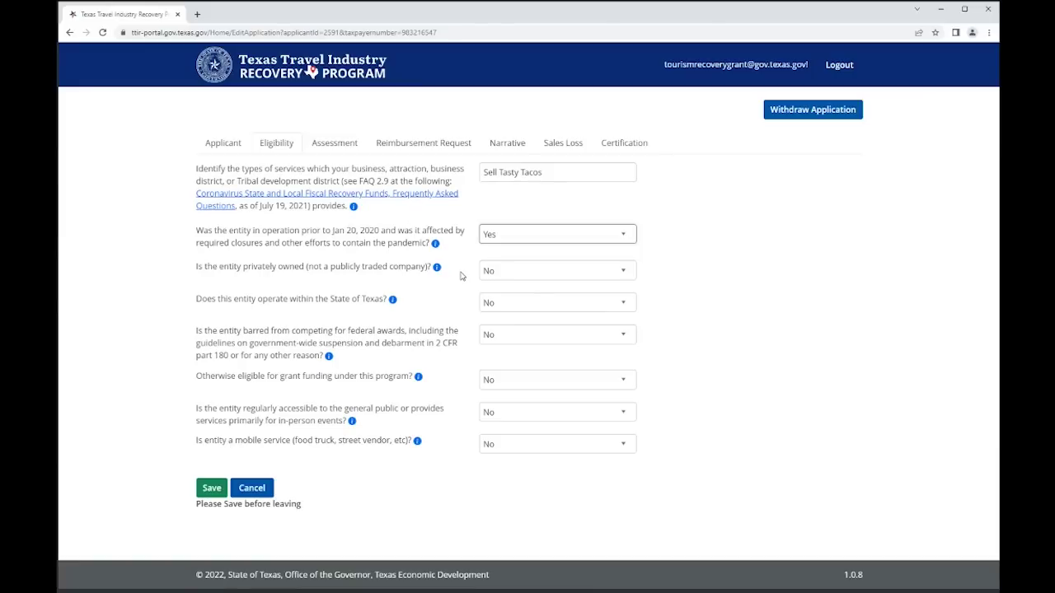
click(488, 274)
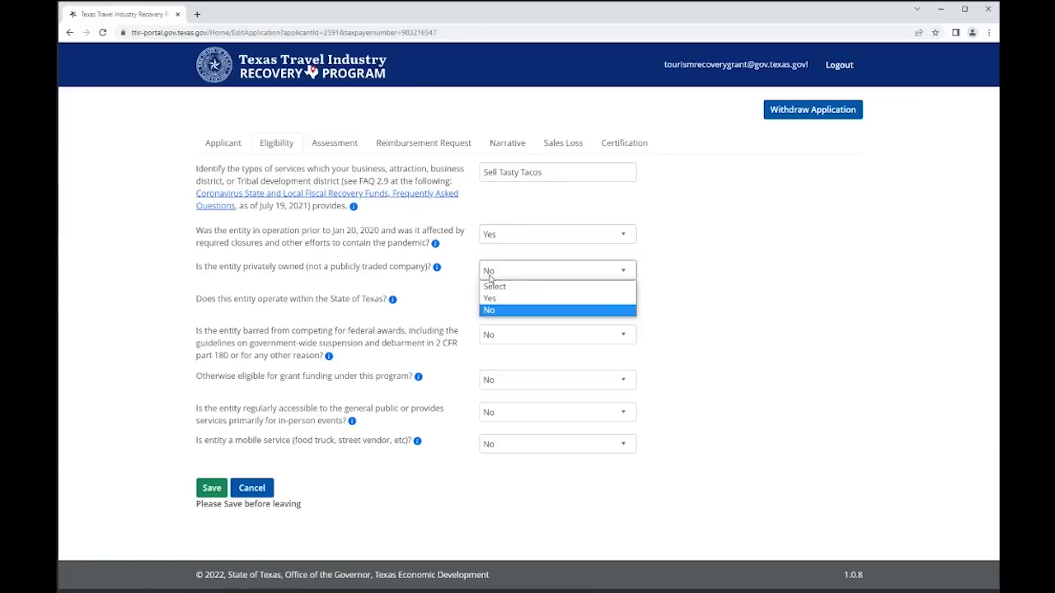
- Answer Yes to privately owned and operating within Texas, keeping No for federal-award debarment
click(490, 298)
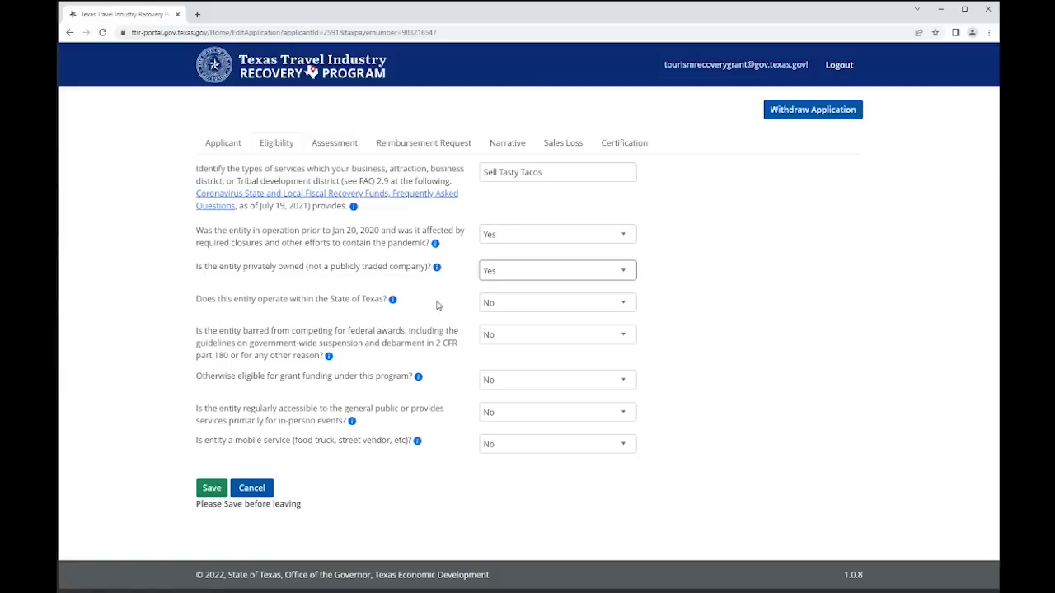
click(495, 303)
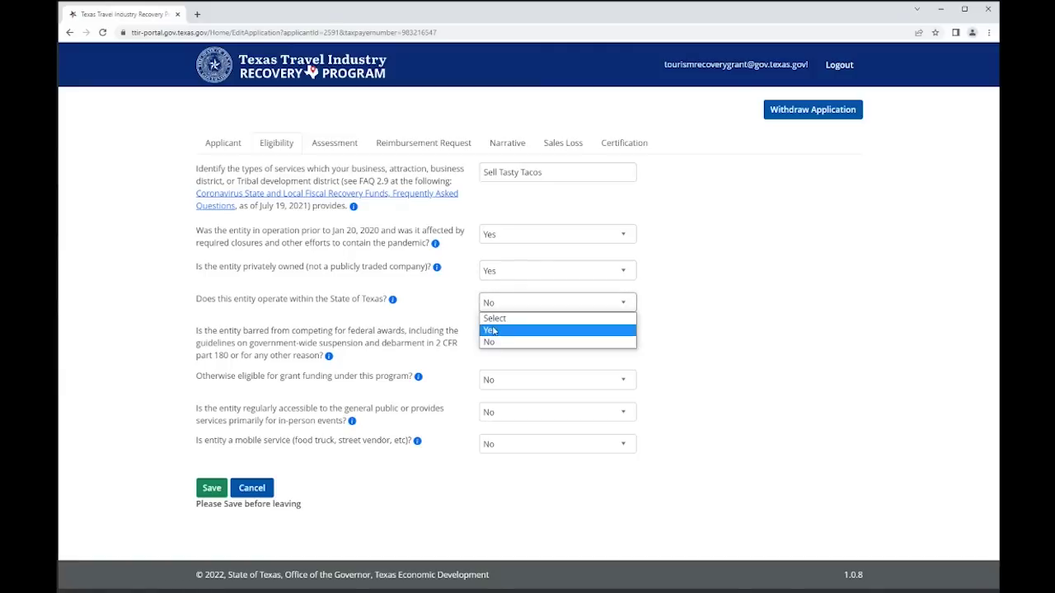
click(491, 330)
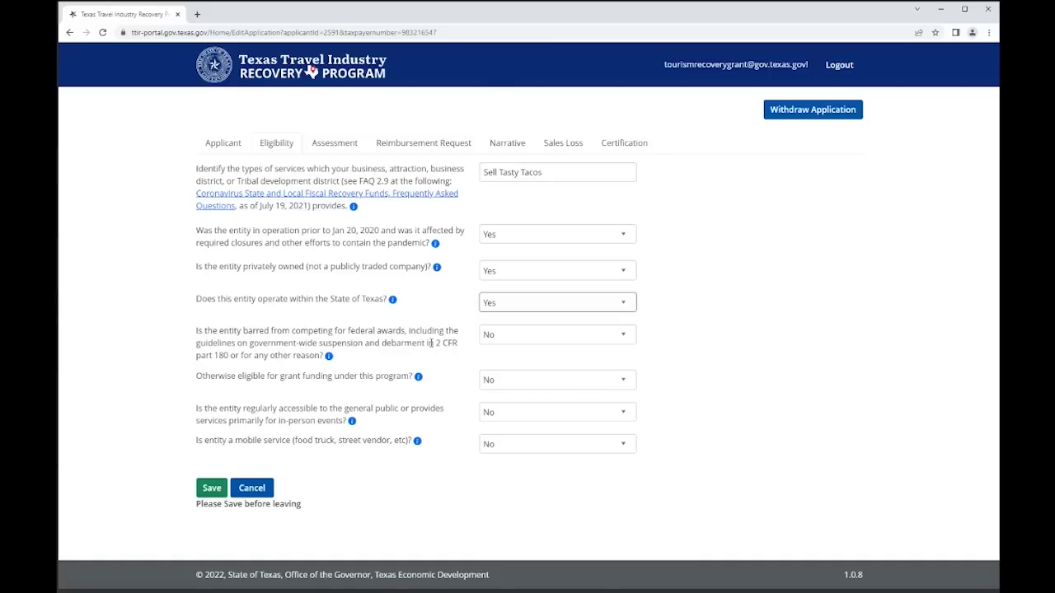
click(329, 356)
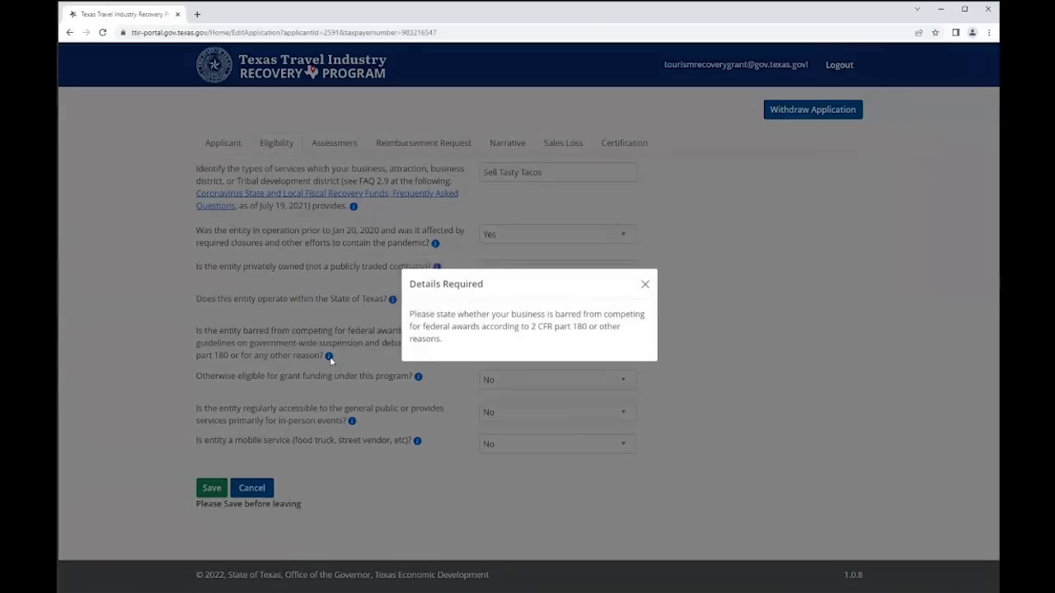
click(645, 286)
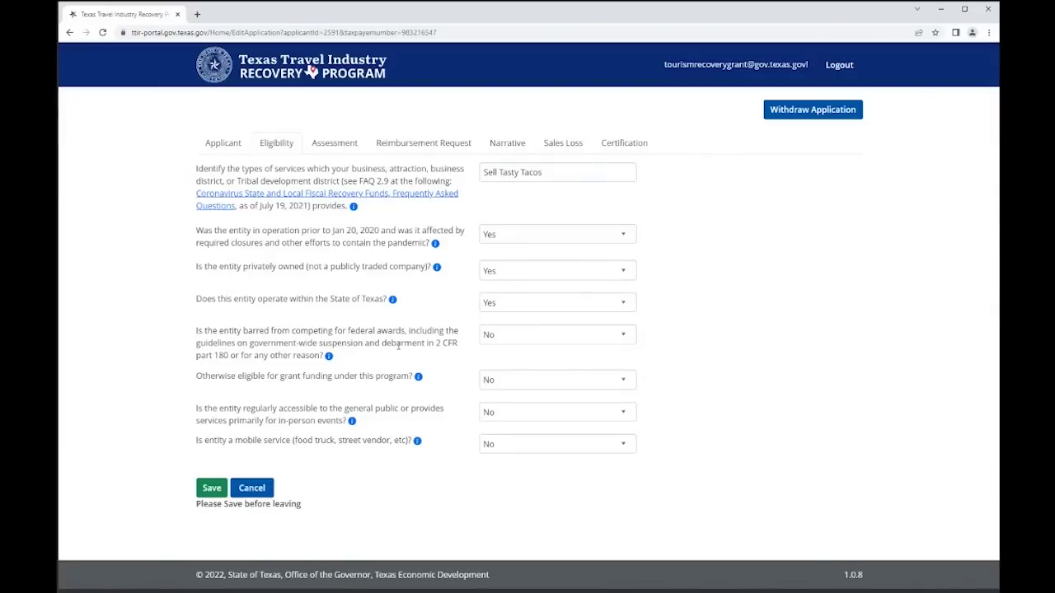
click(557, 337)
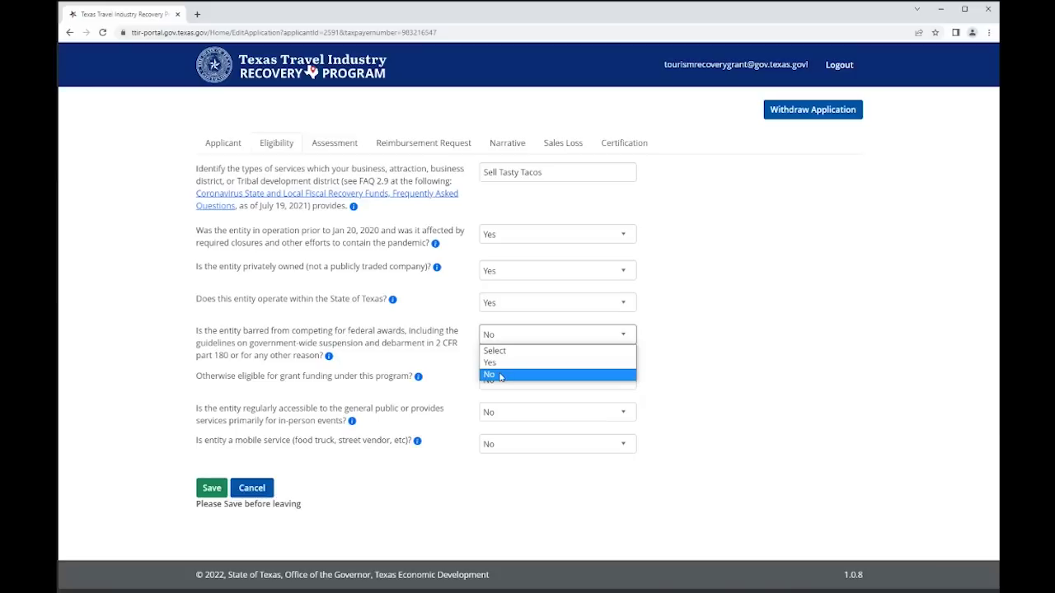
click(500, 377)
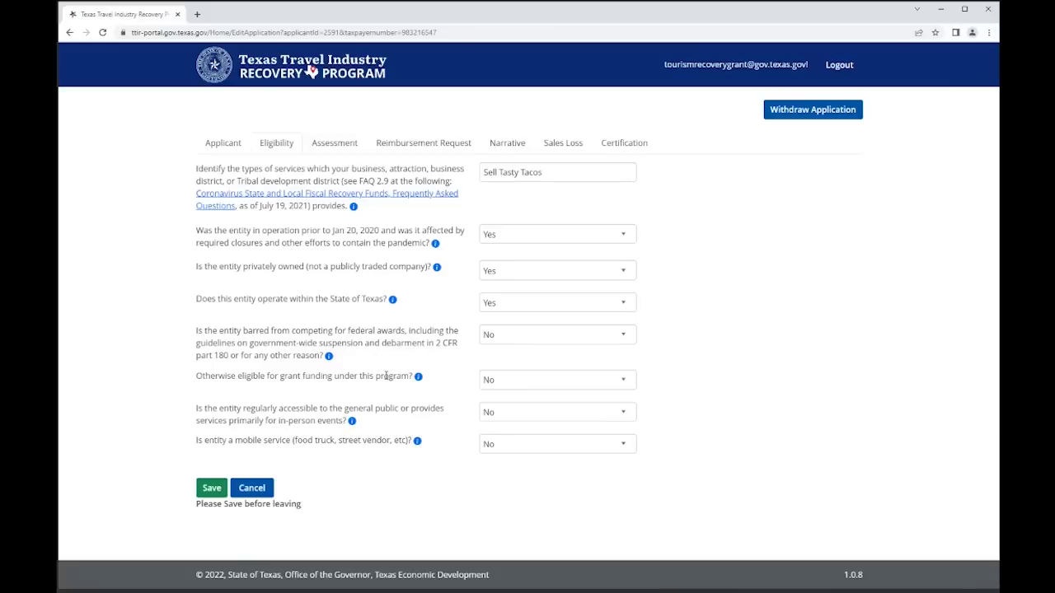
click(515, 379)
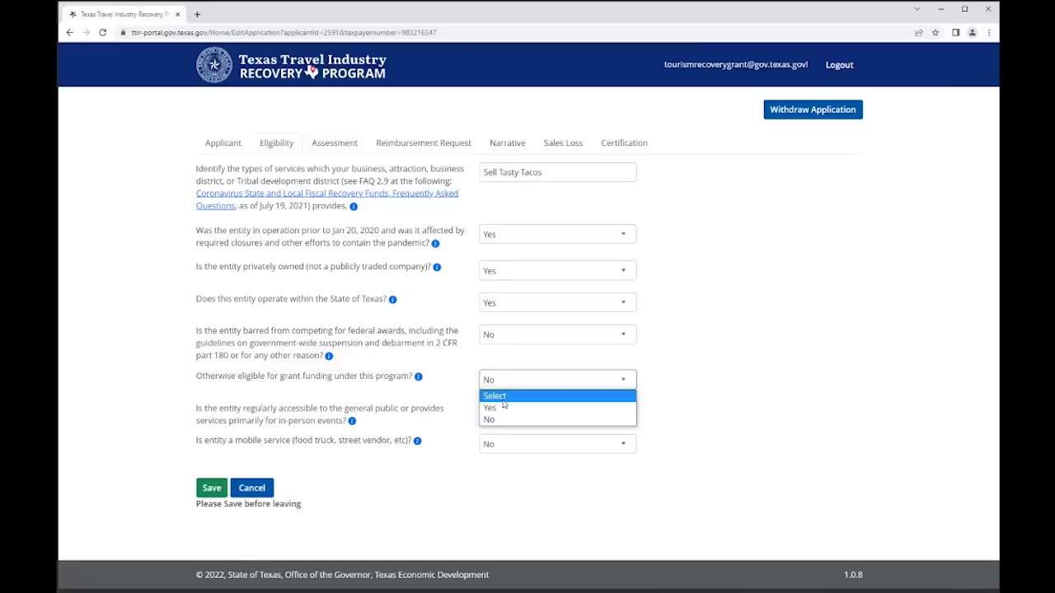
- Answer Yes to otherwise eligible and publicly accessible, and keep No for mobile service
click(500, 407)
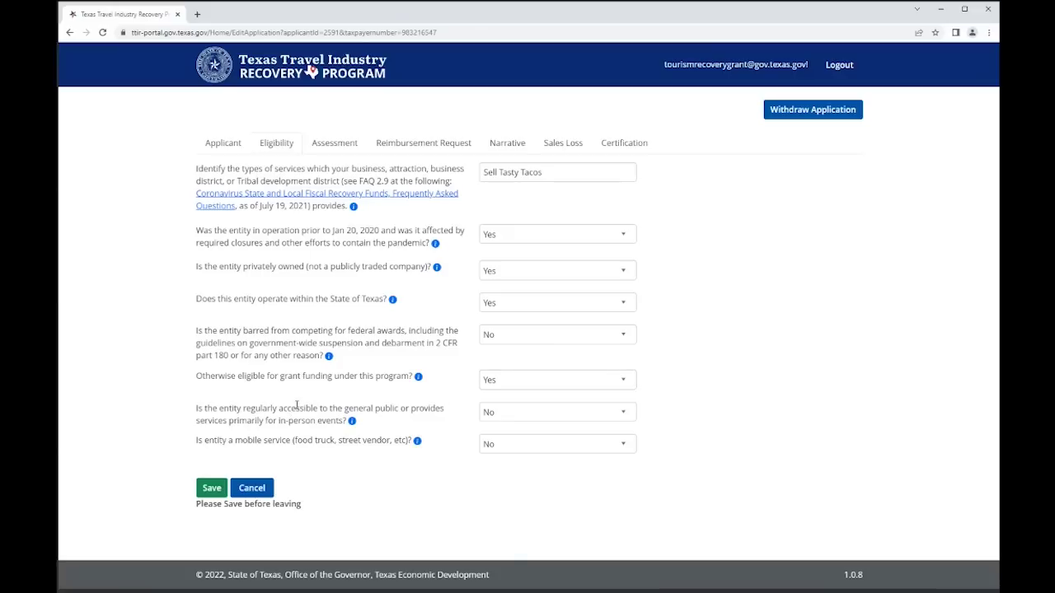
click(487, 418)
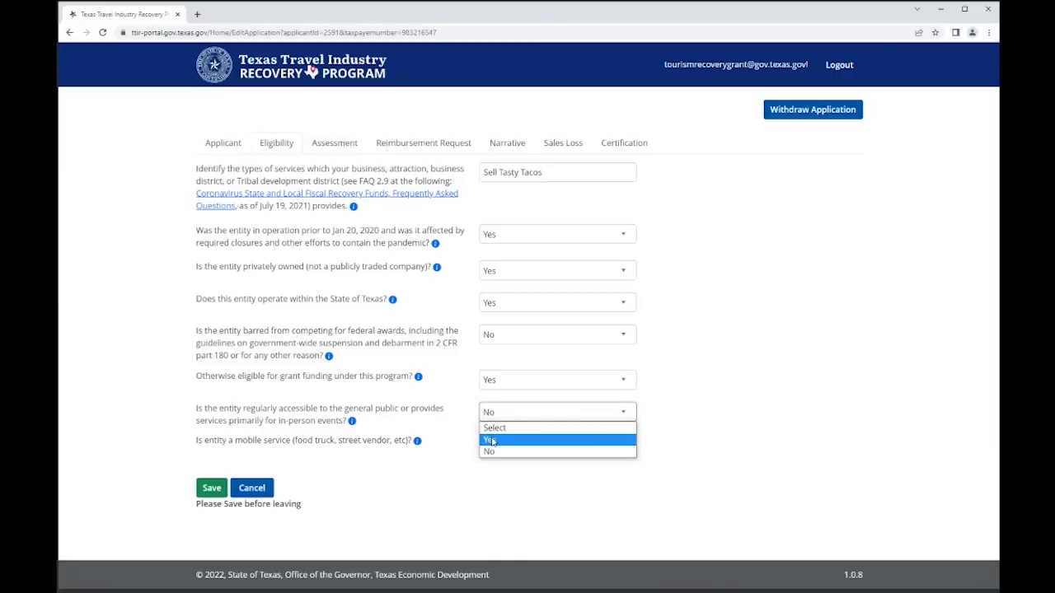
click(491, 442)
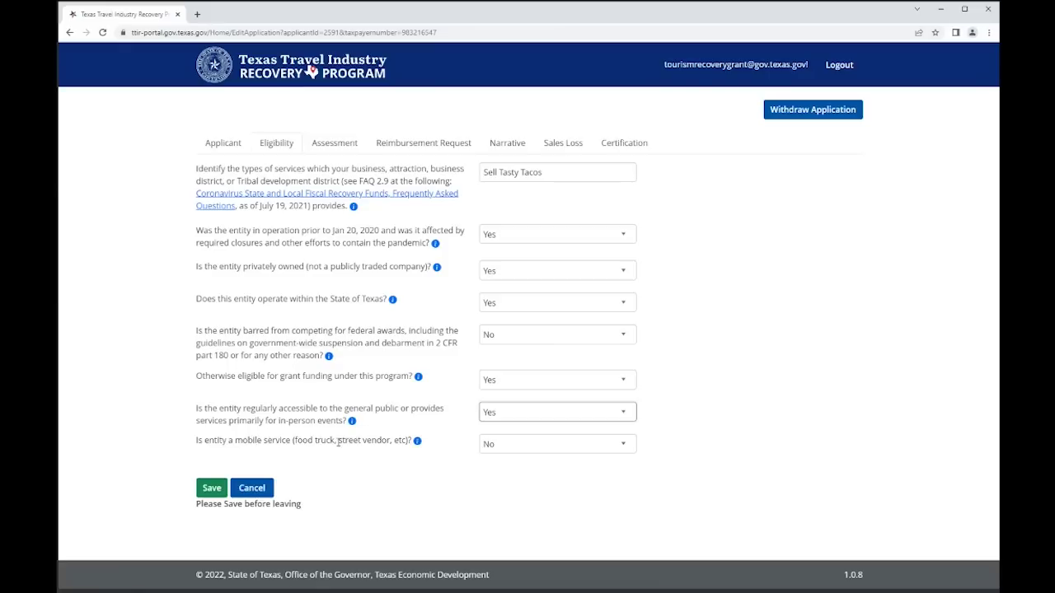
click(521, 453)
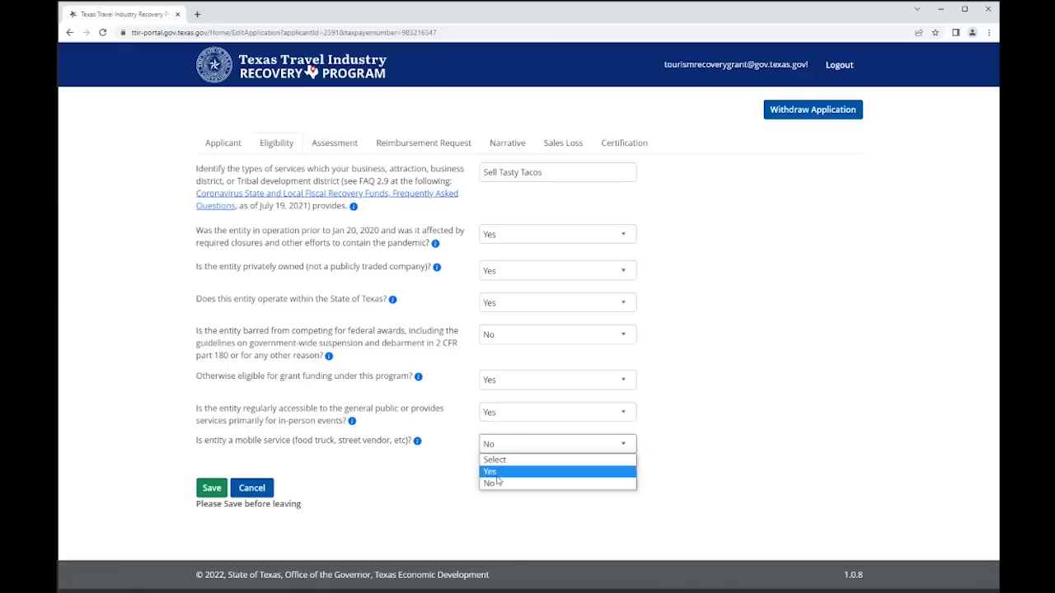
click(494, 483)
click(490, 486)
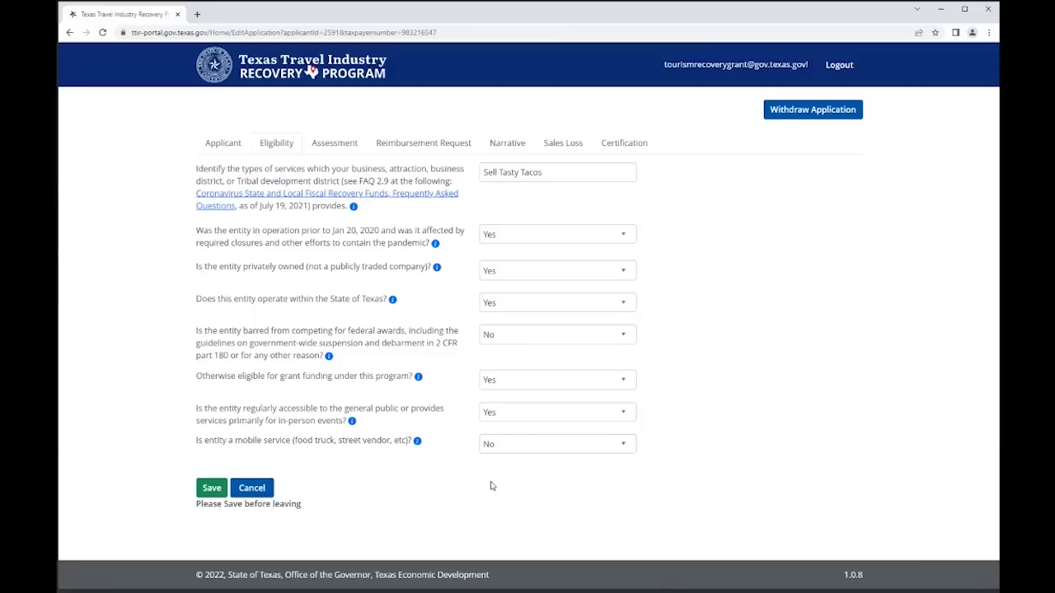
- Save the eligibility answers and dismiss the Application Saved confirmation
click(209, 490)
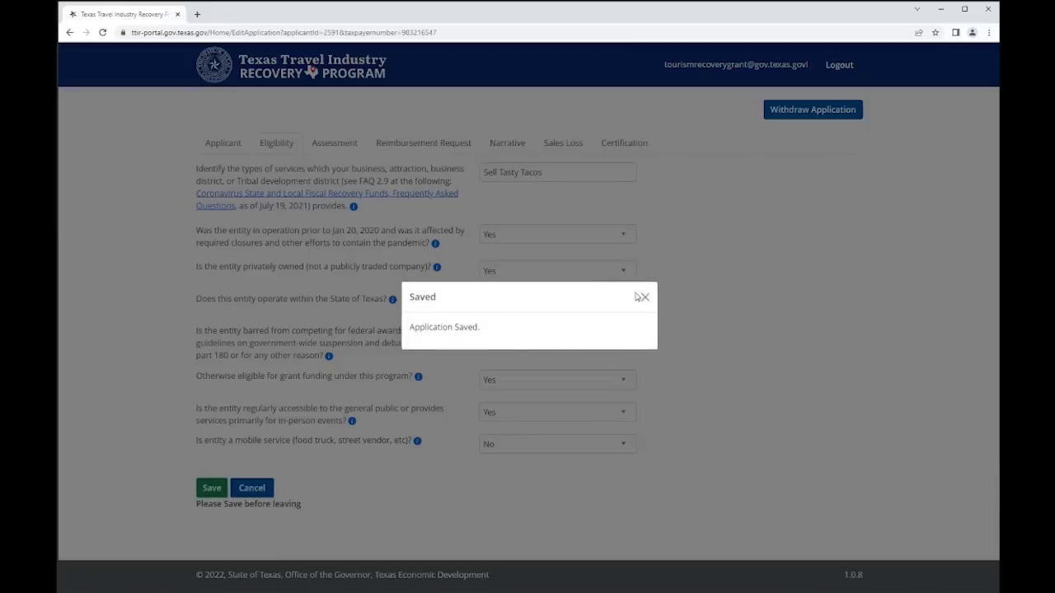
click(644, 298)
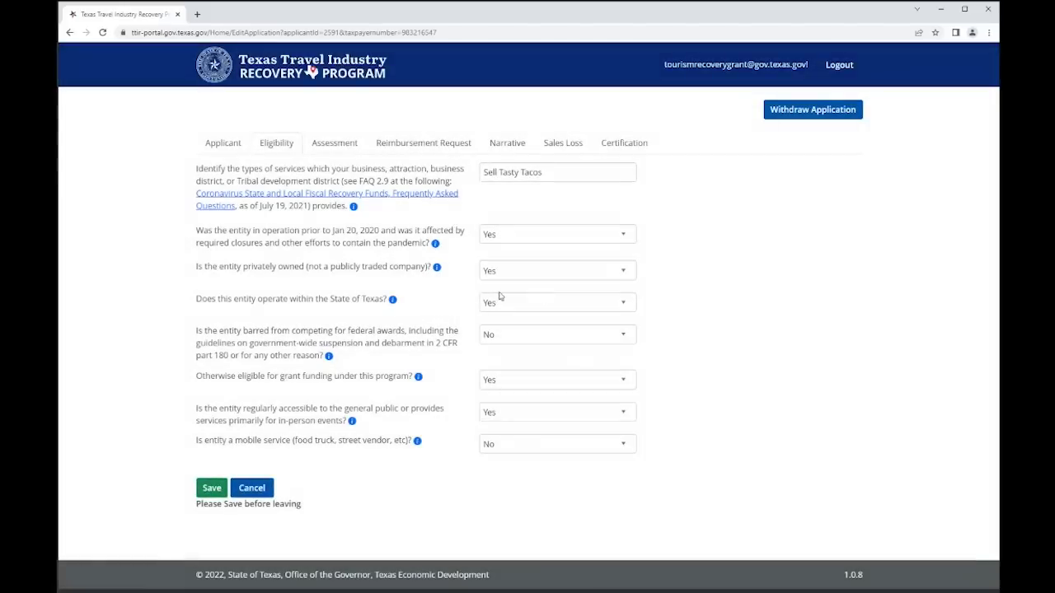
click(327, 145)
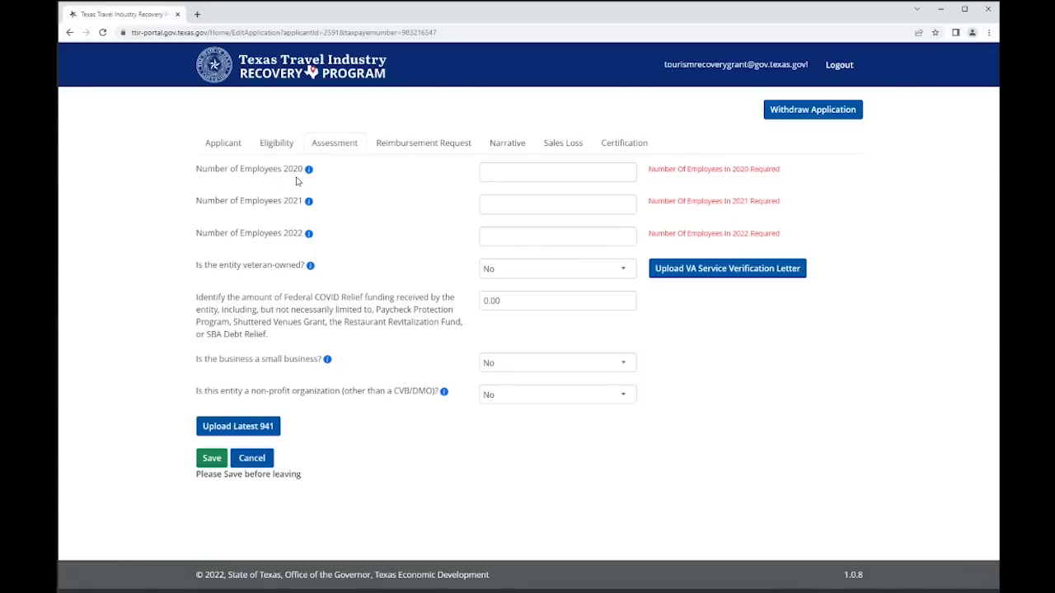
- Enter 10, 7 and 10 as the employee counts for 2020, 2021 and 2022
click(517, 167)
text(10)
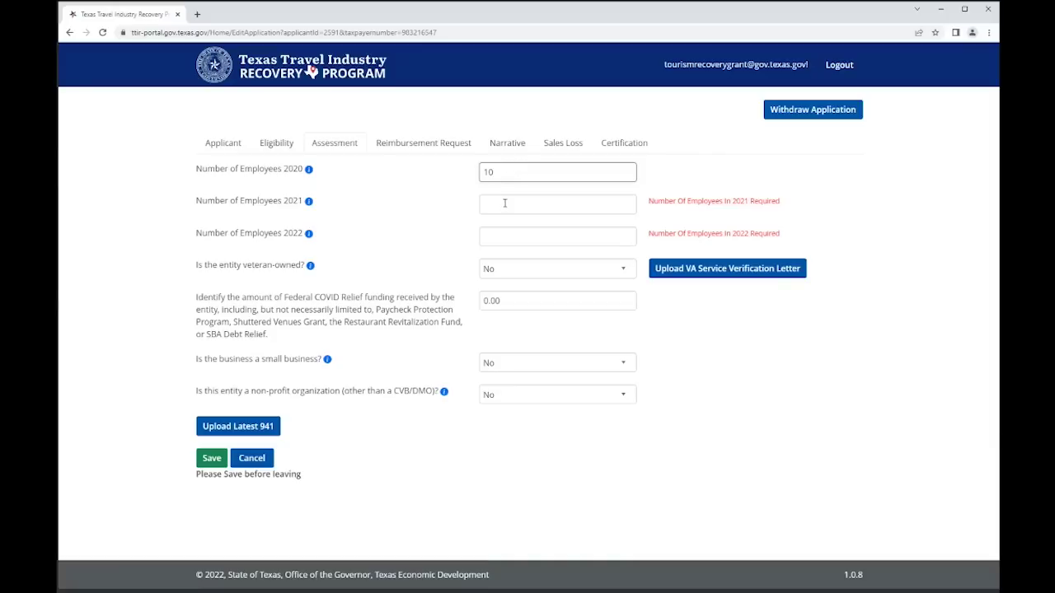
click(504, 203)
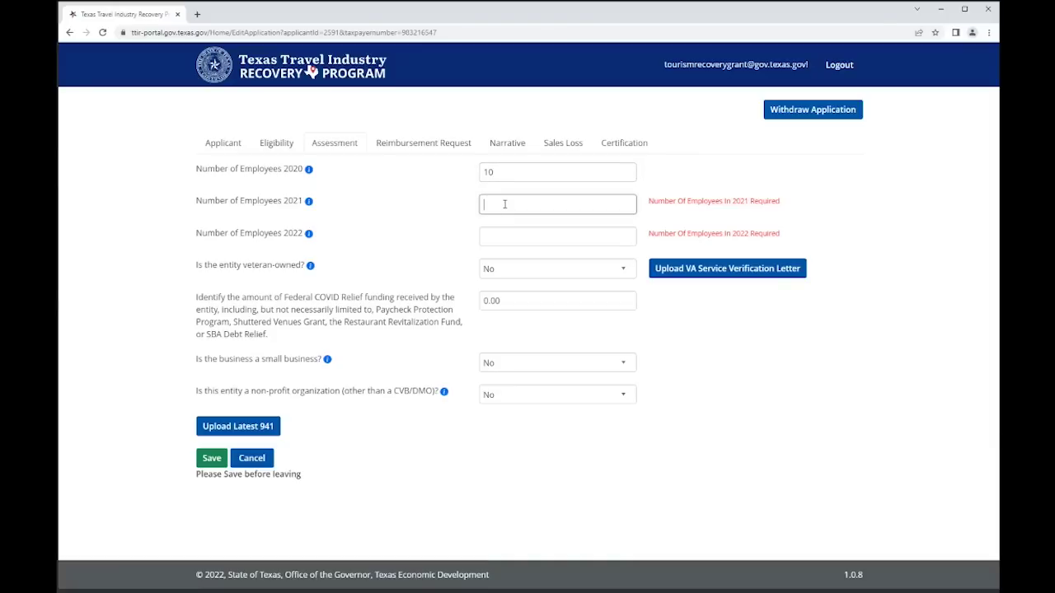
text(7)
click(497, 237)
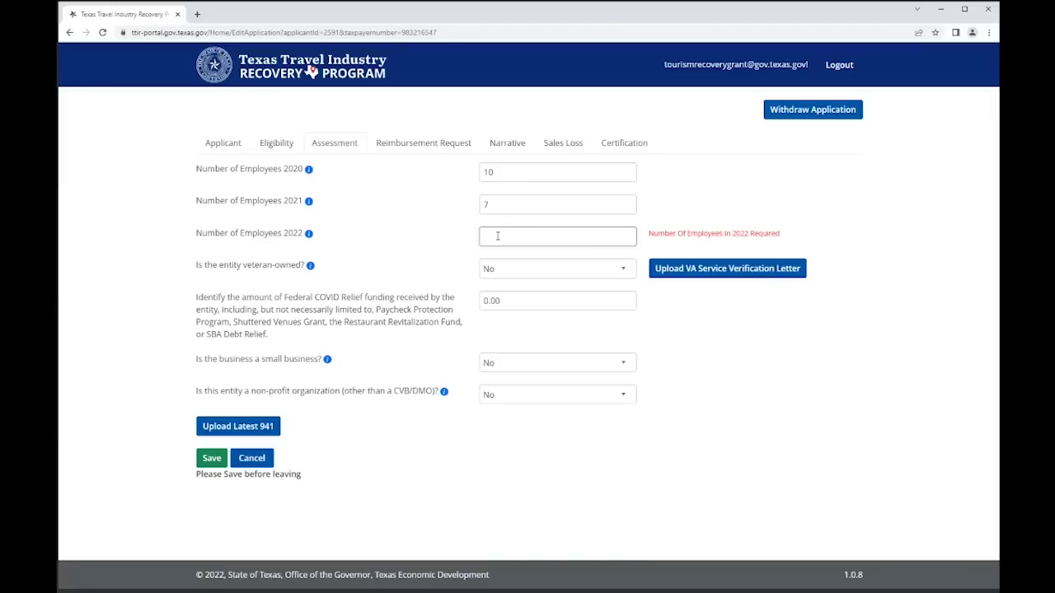
text(1)
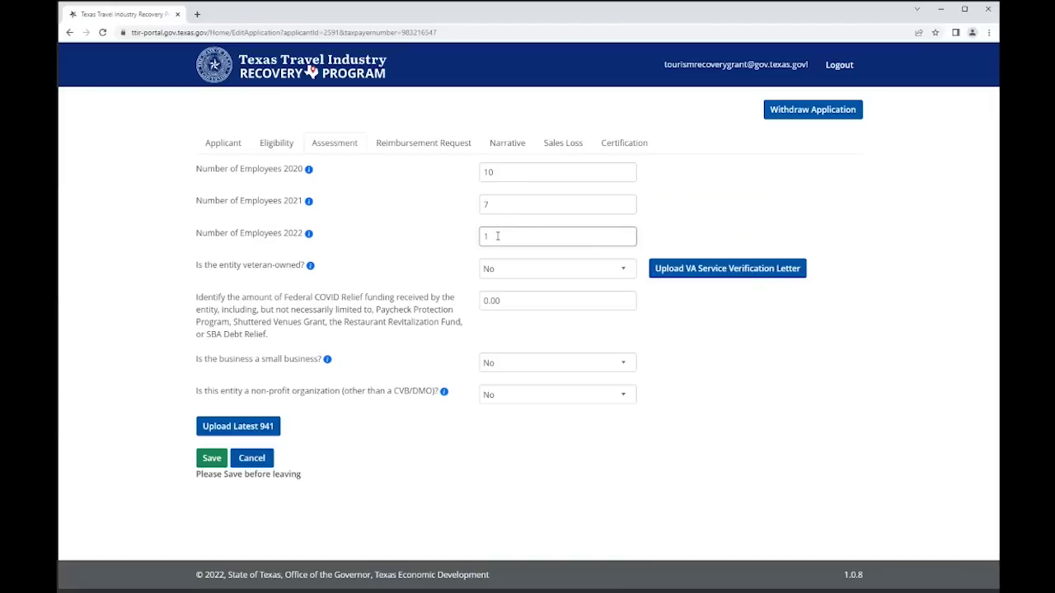
text(0)
- Answer Yes to veteran-owned and upload the VA letter as the service verification letter
click(502, 278)
click(500, 296)
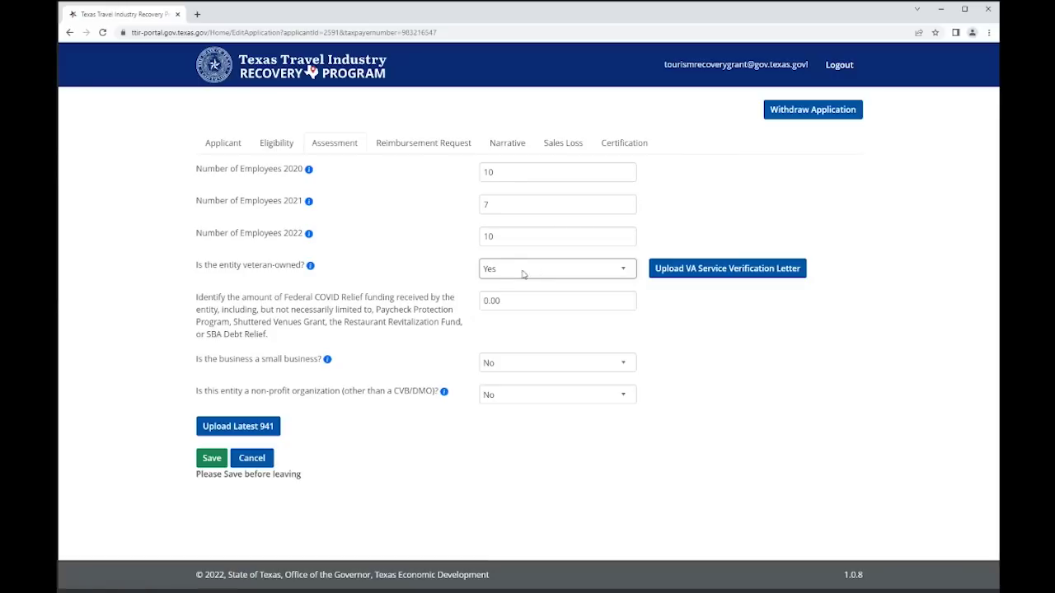
click(696, 274)
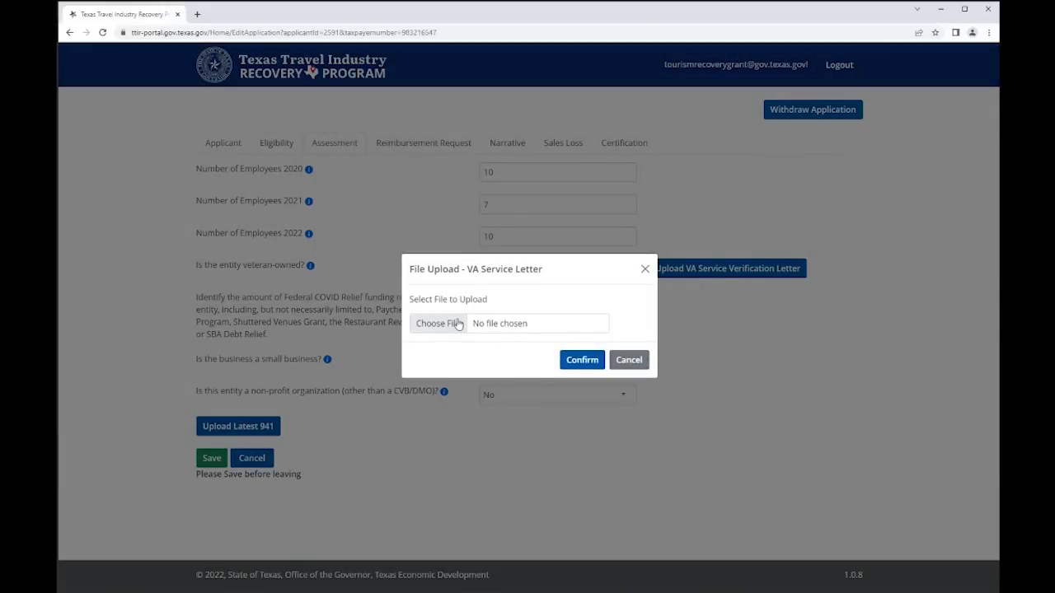
click(457, 323)
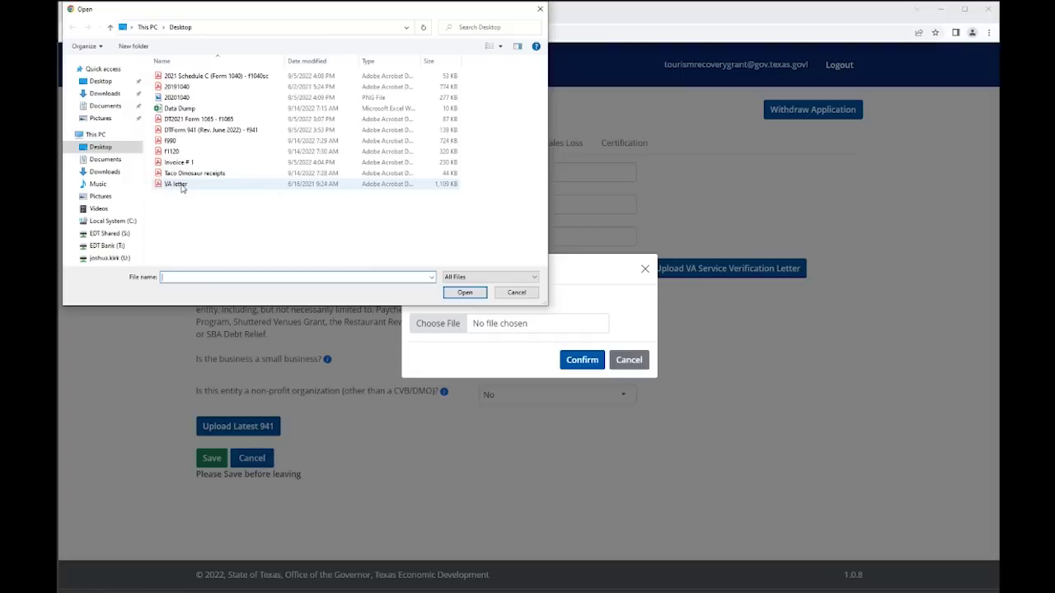
double_click(176, 184)
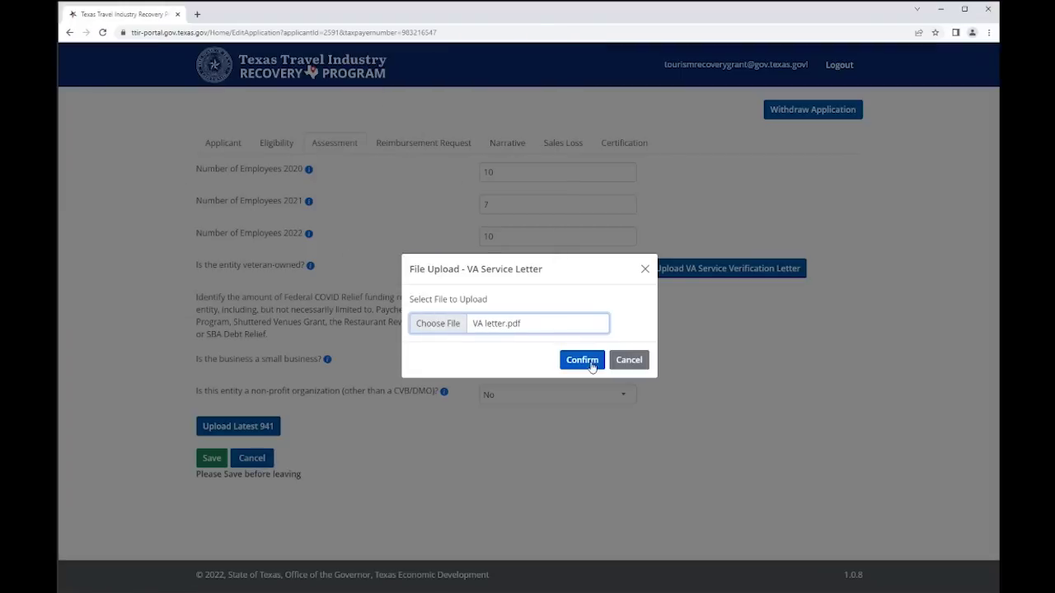
click(587, 363)
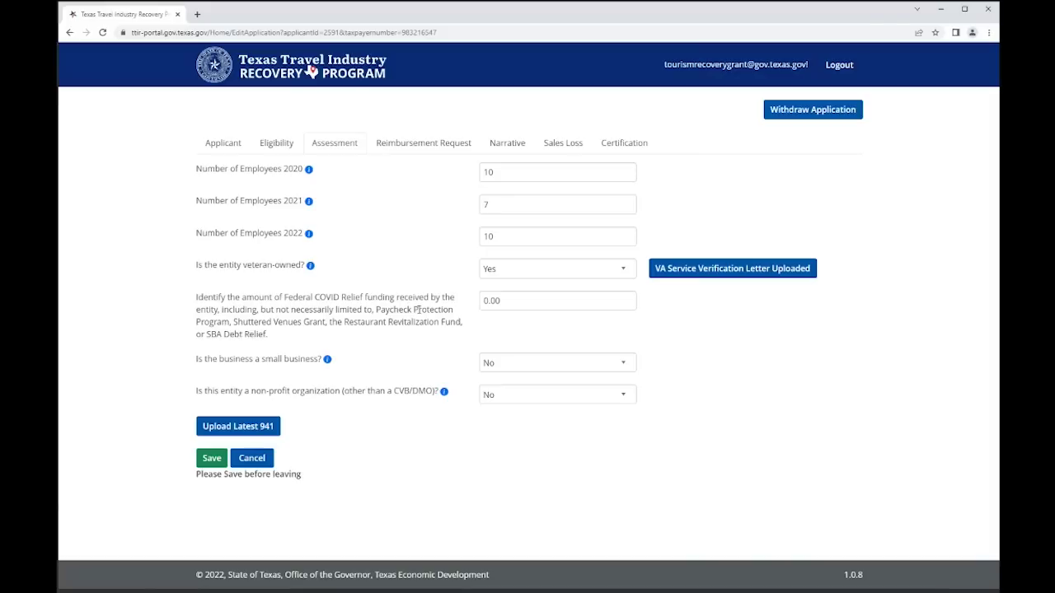
click(511, 302)
- Replace the 0.00 COVID relief amount with 50000 and answer Yes to small business
drag(511, 302, 470, 312)
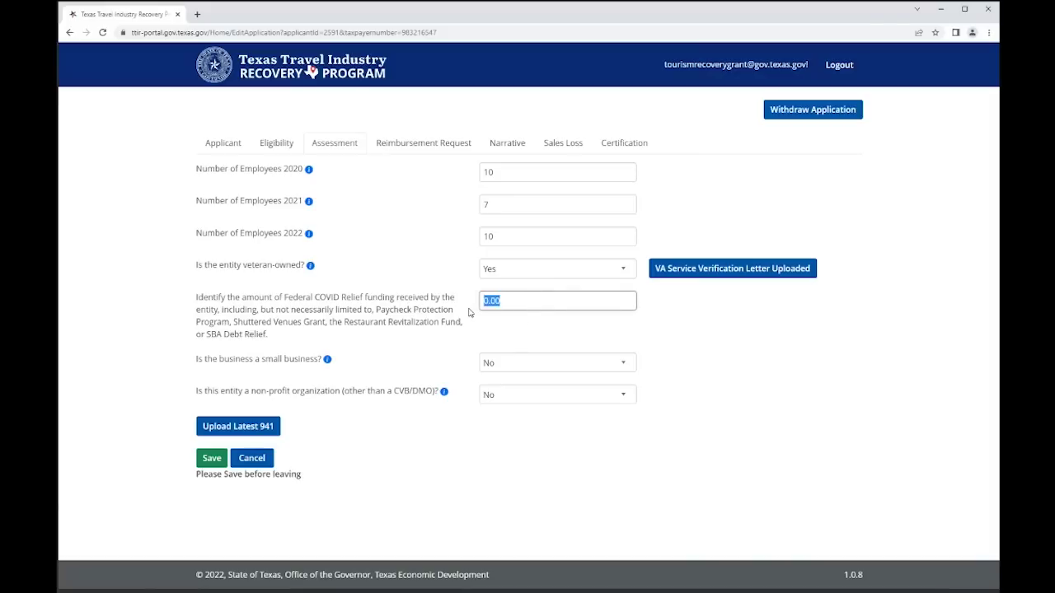
text(50000)
click(471, 334)
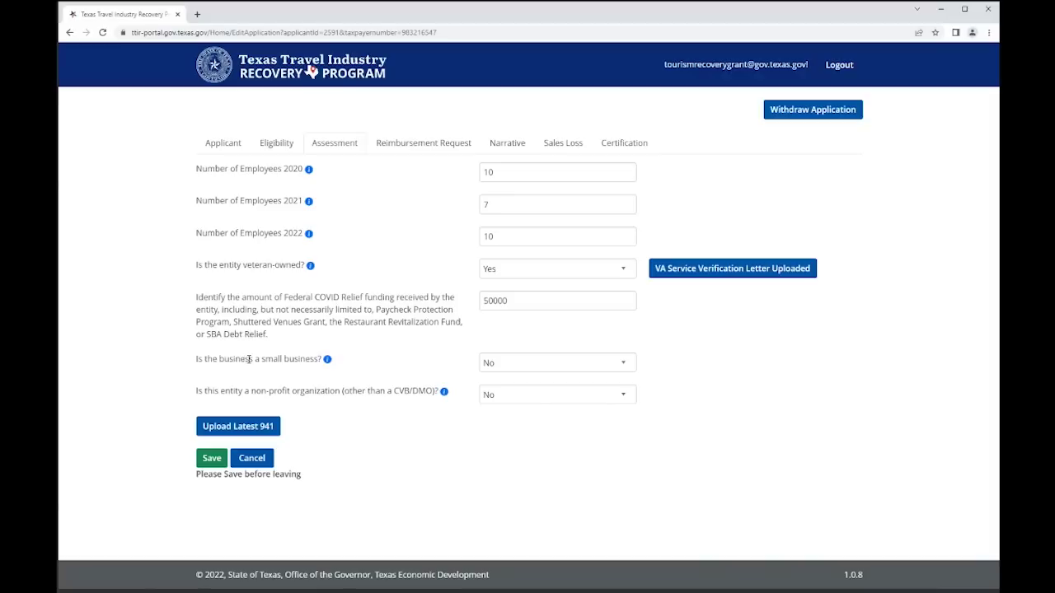
click(494, 363)
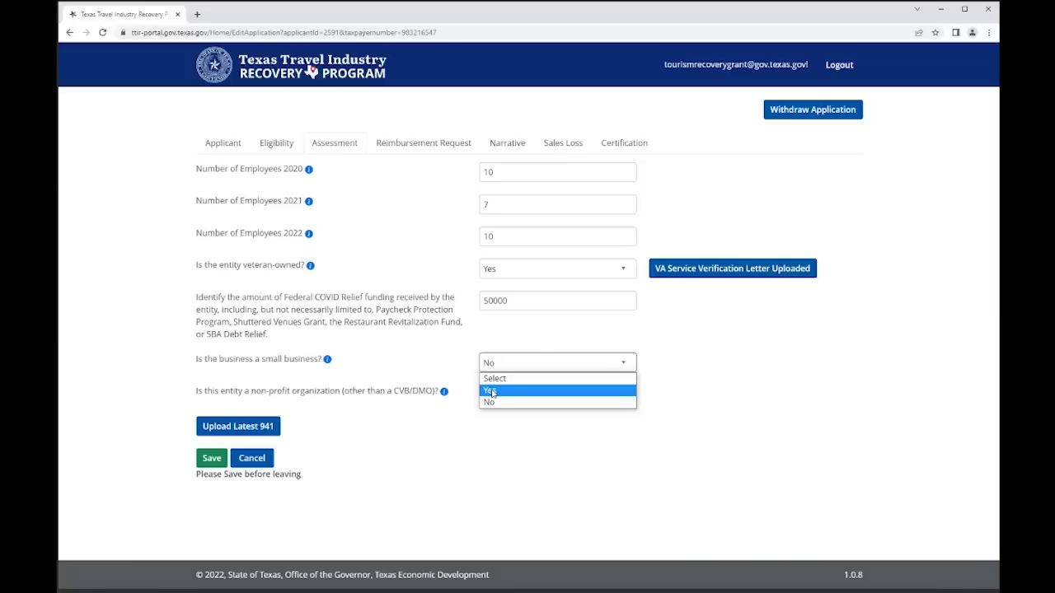
click(491, 391)
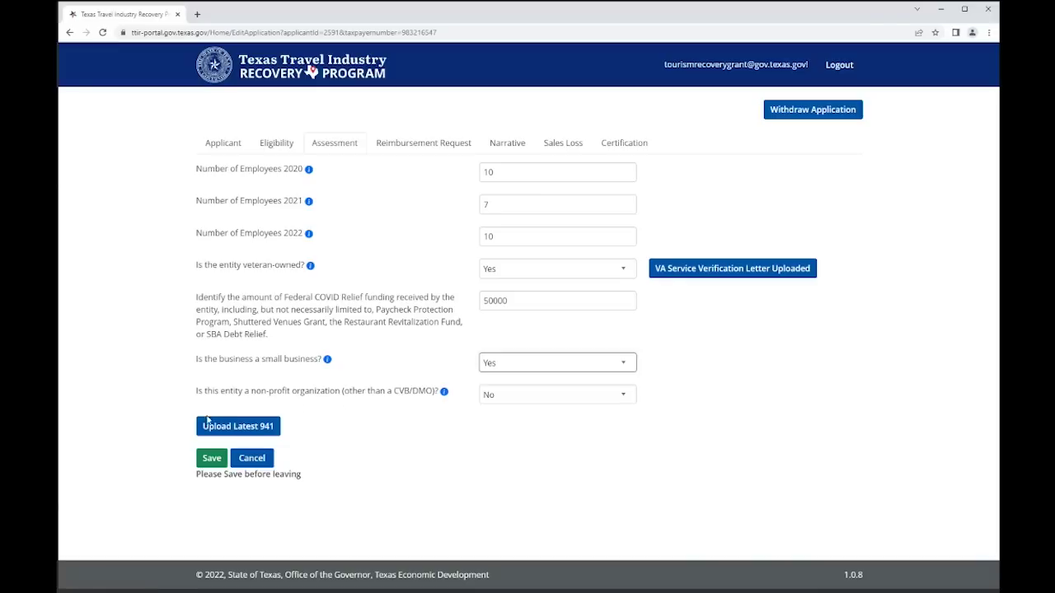
- Upload the DTForm 941 file as the latest Form 941, then save the Assessment answers
click(256, 427)
click(443, 326)
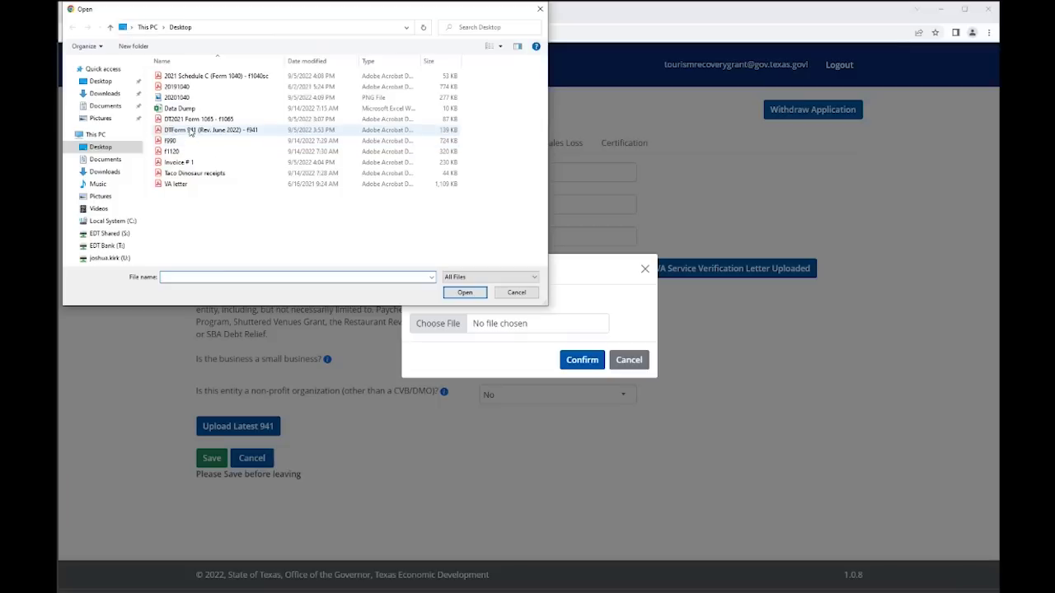
double_click(191, 130)
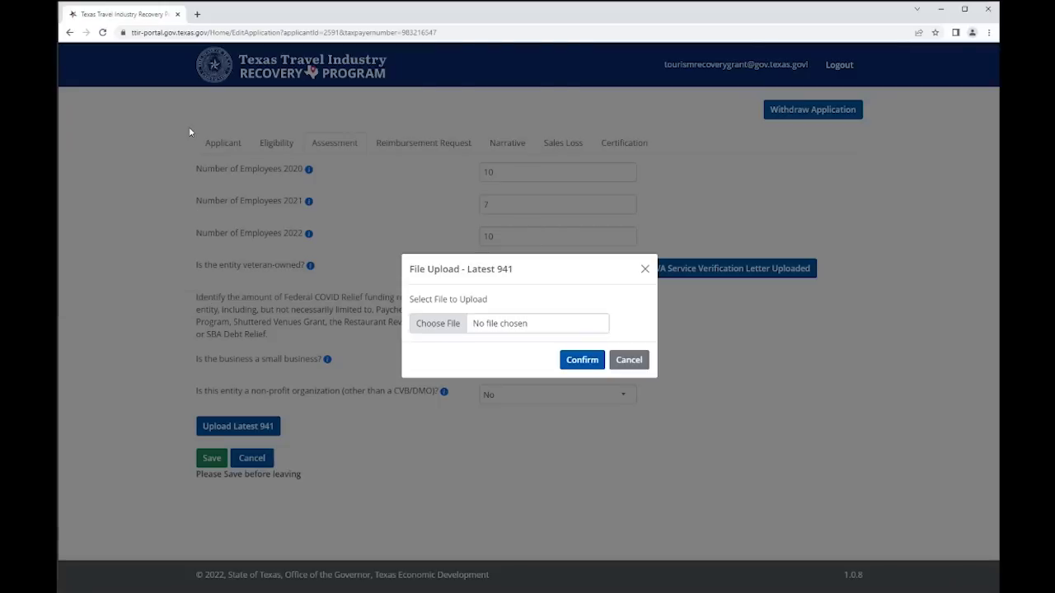
click(582, 360)
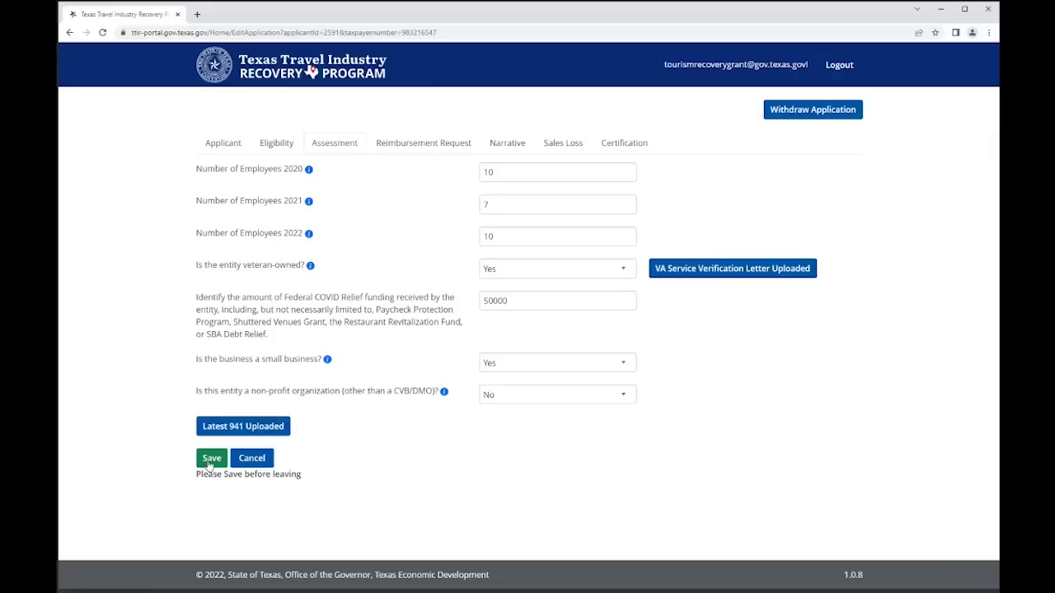
click(218, 458)
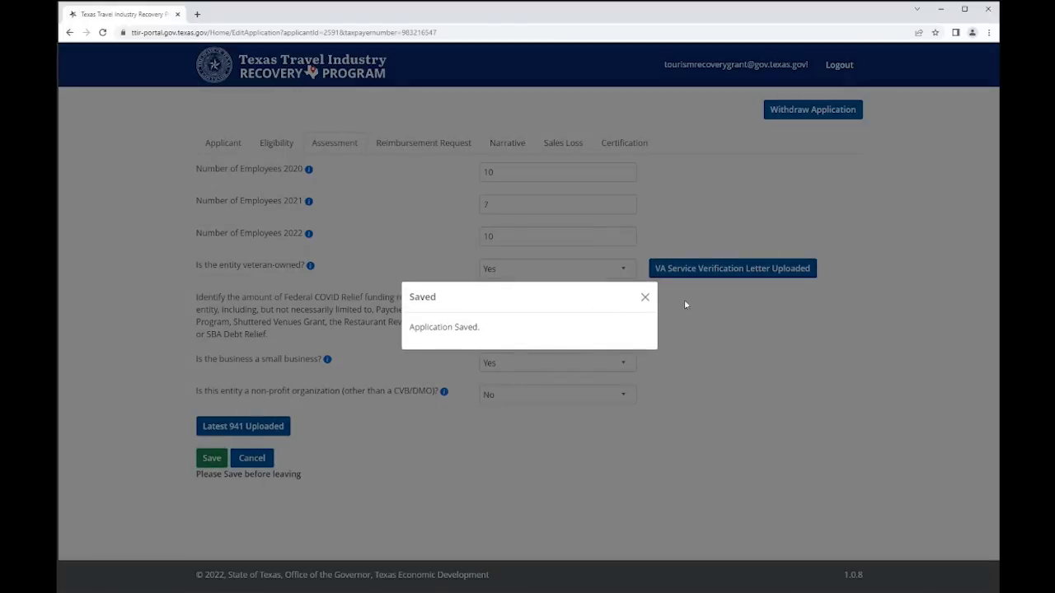
click(646, 299)
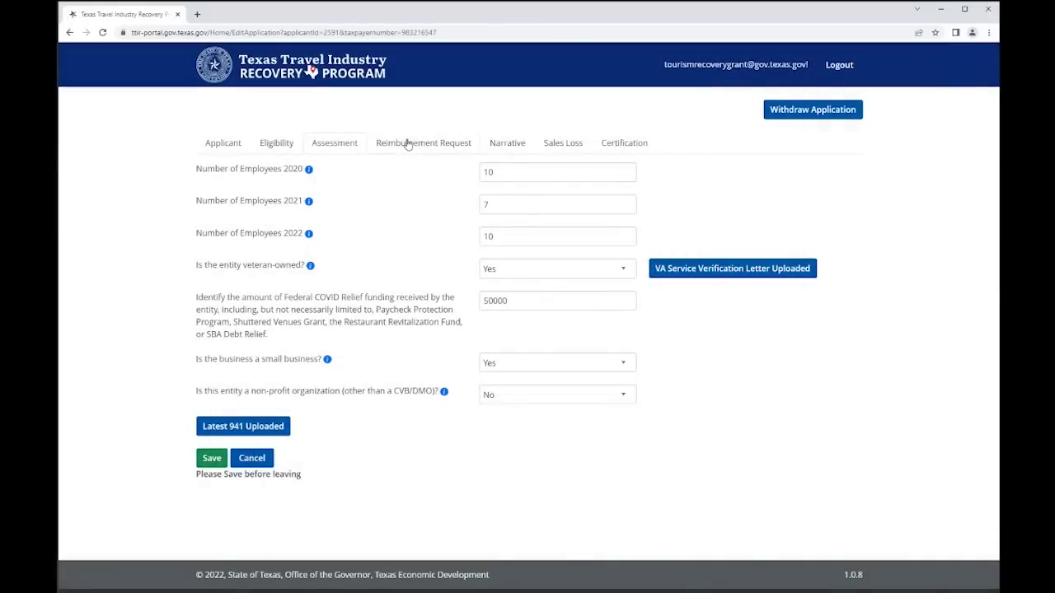
- In Reimbursement Request, set the expense date to 07/01/2022
click(405, 143)
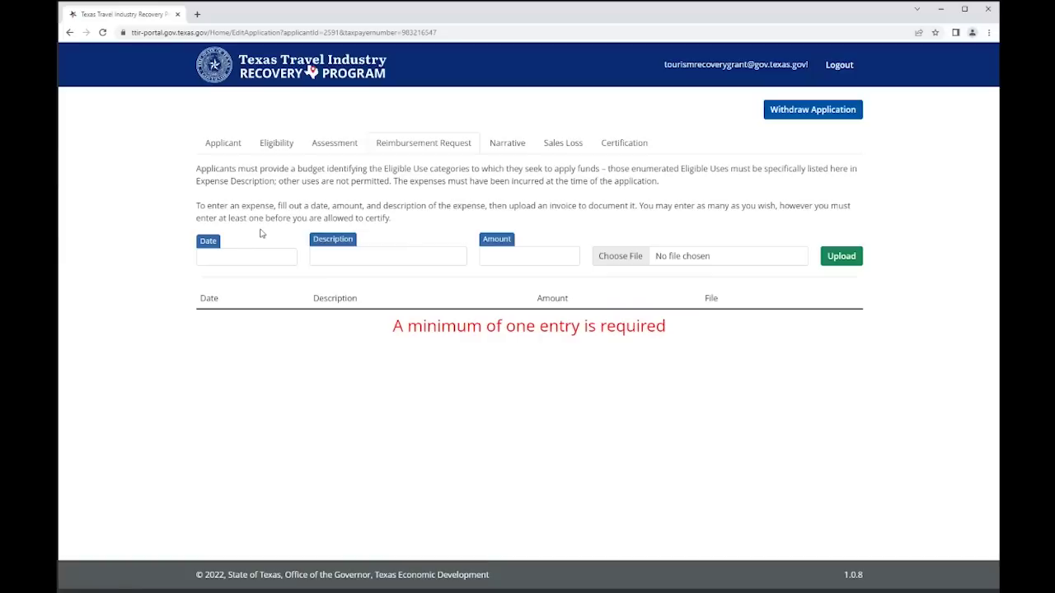
click(236, 255)
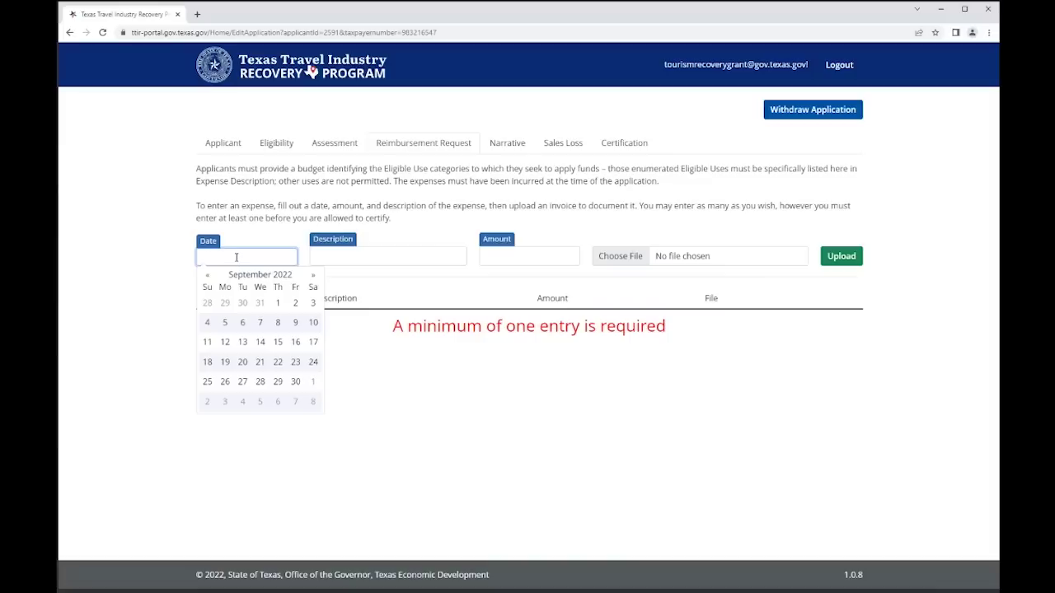
click(208, 276)
click(209, 277)
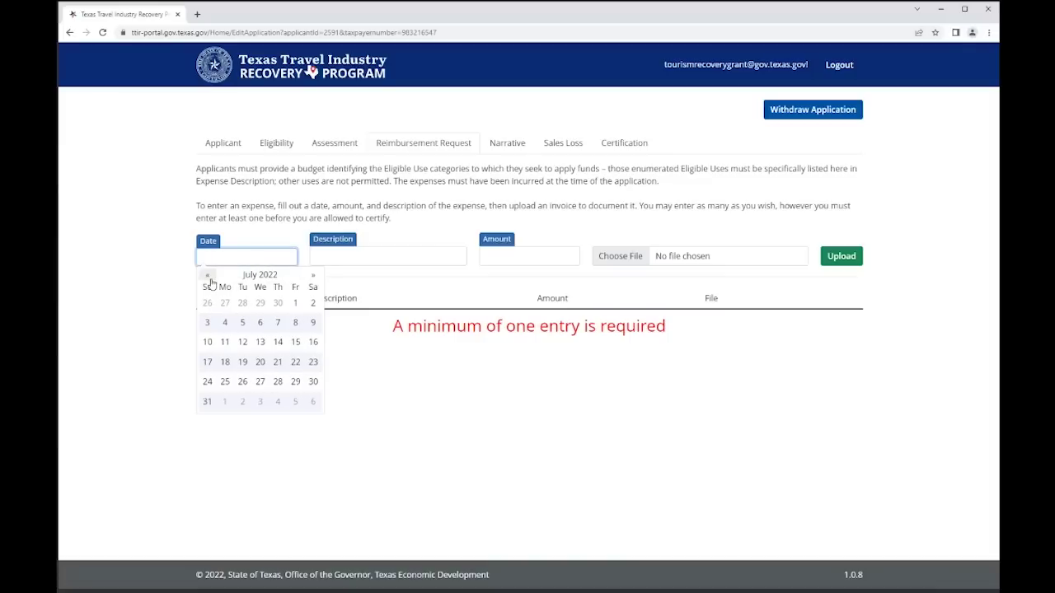
click(295, 304)
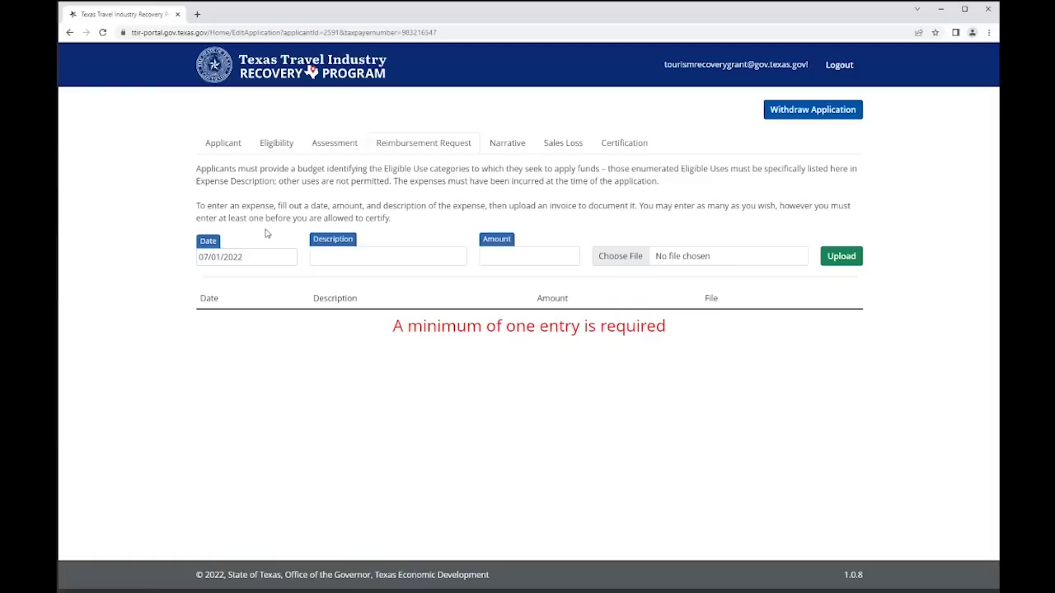
- Add the Payroll expense of 15,000.00 with the DTForm 941 PDF attached
click(332, 252)
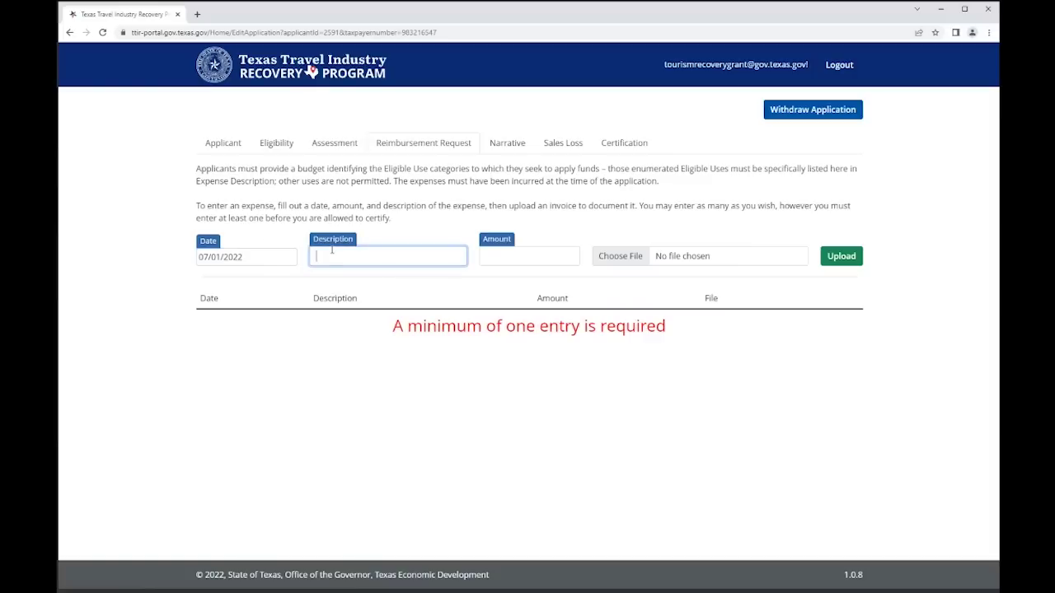
text(Payroll)
click(517, 257)
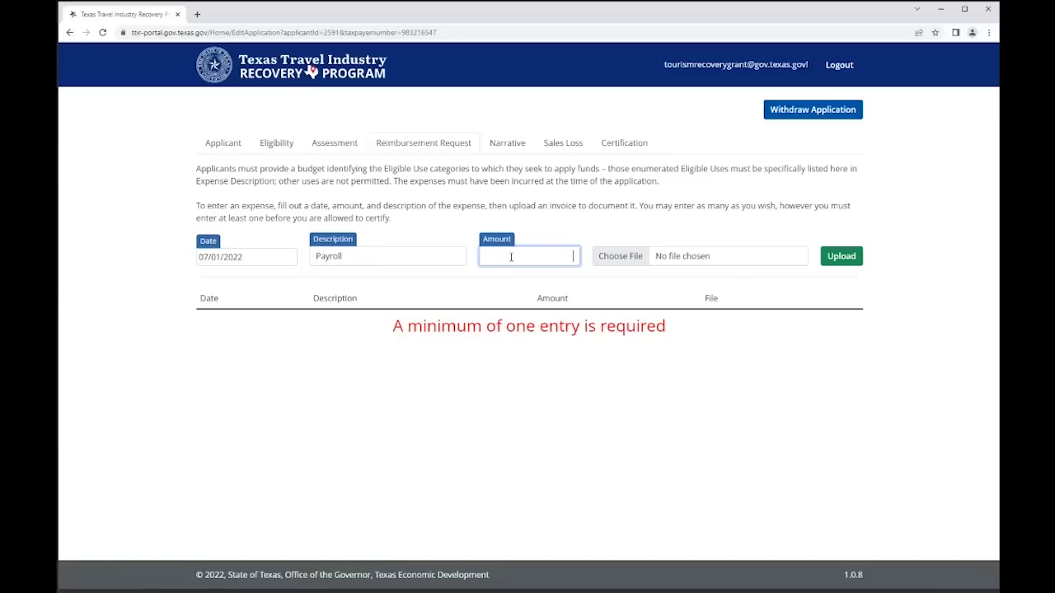
text(15,000.00)
click(598, 262)
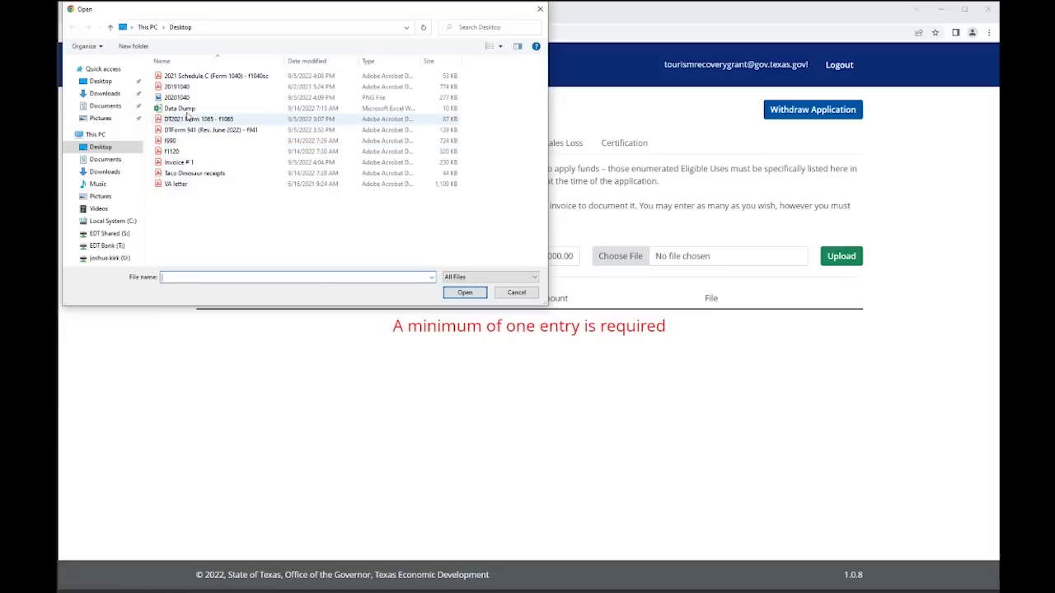
double_click(210, 129)
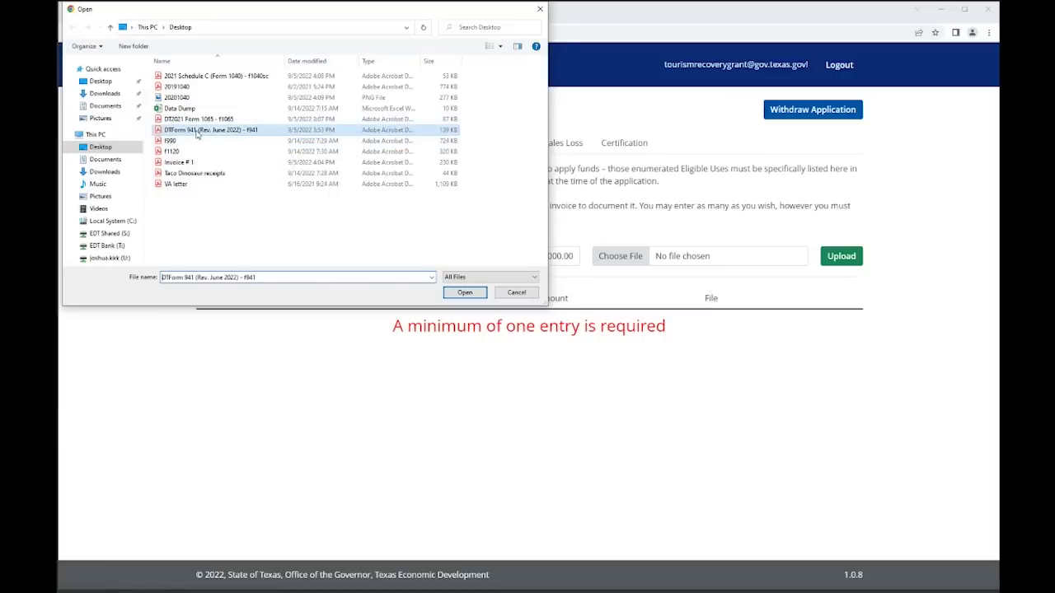
click(831, 258)
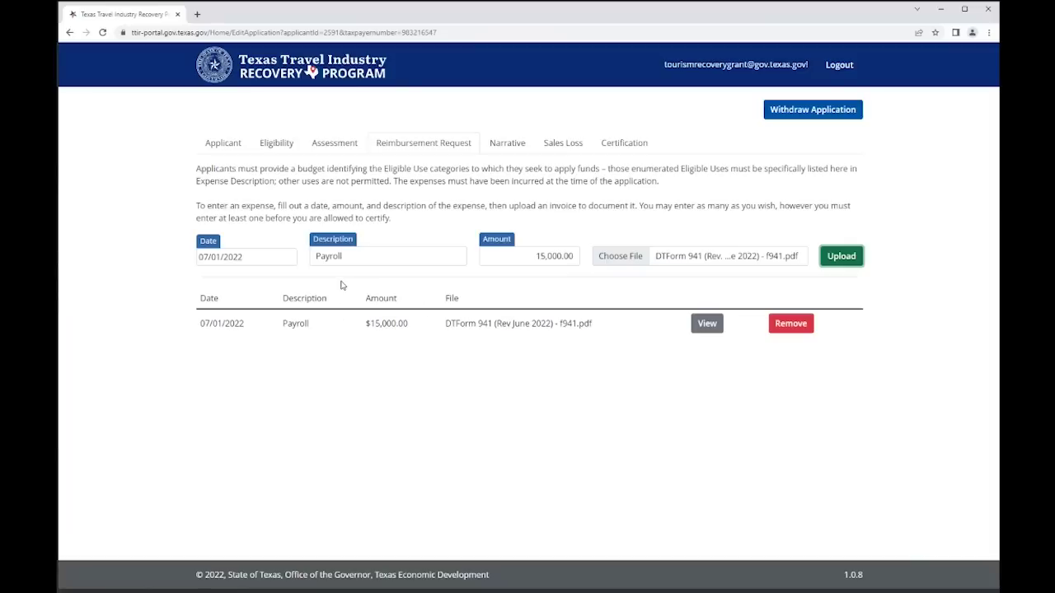
click(258, 260)
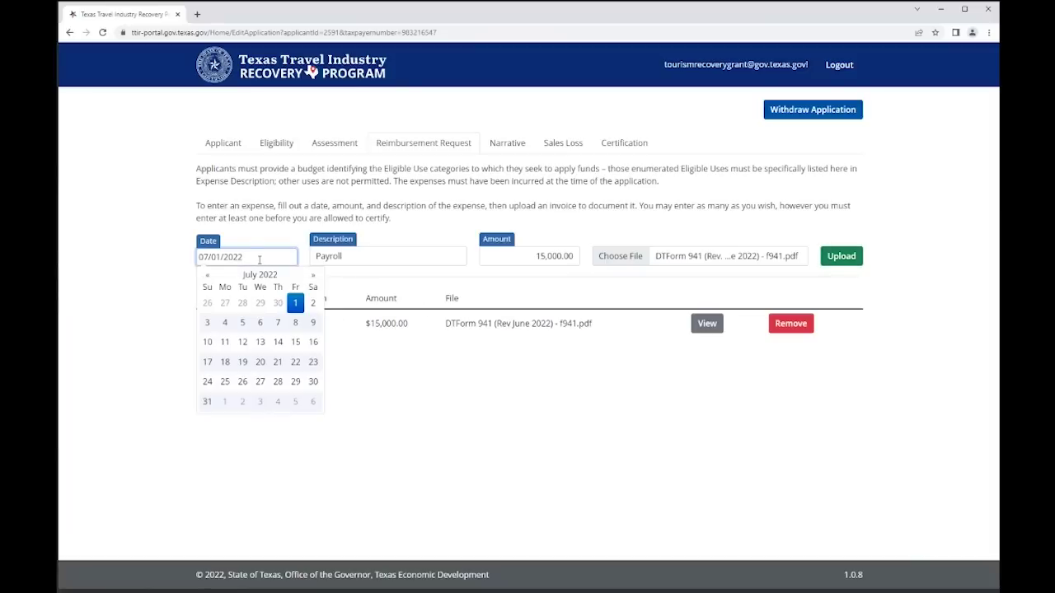
- Change the expense date to 03/01/2022
click(205, 276)
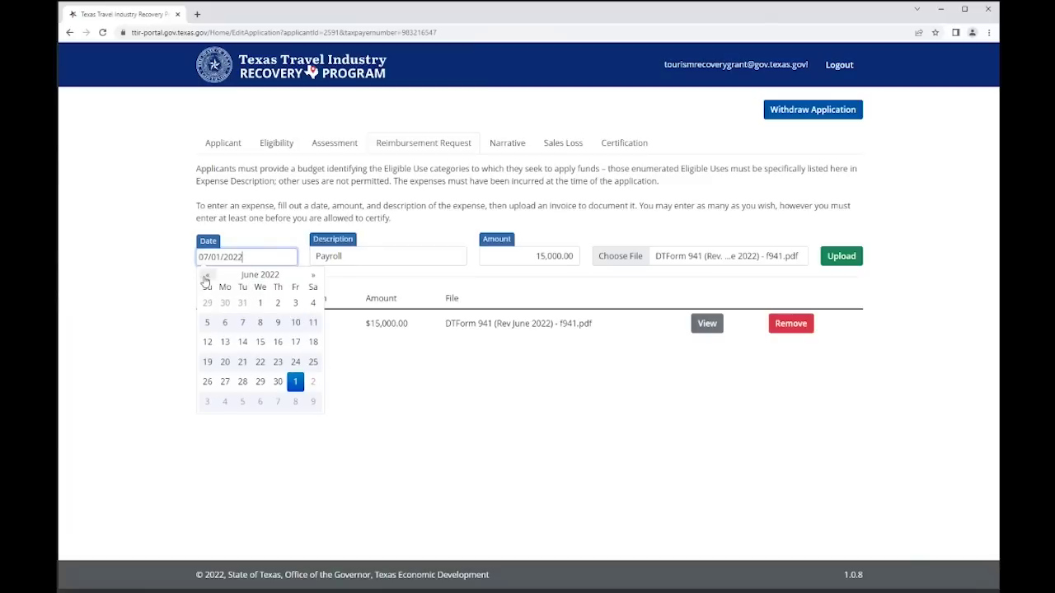
click(205, 276)
click(205, 276)
click(205, 276)
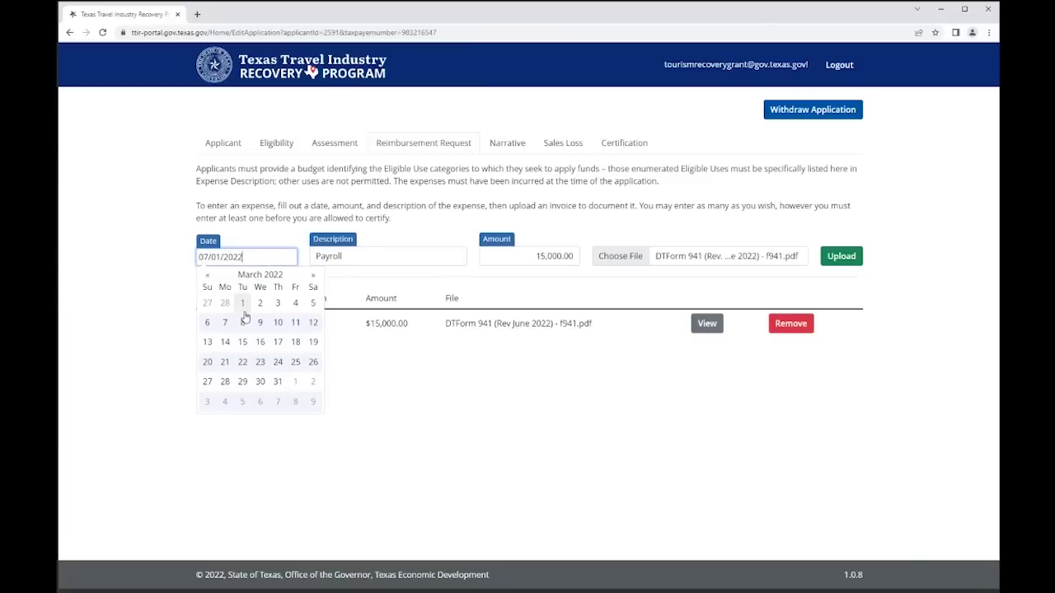
click(243, 304)
- Add the Lease expense of 10,000.00 with Invoice # 1 attached
click(373, 258)
drag(345, 256, 310, 259)
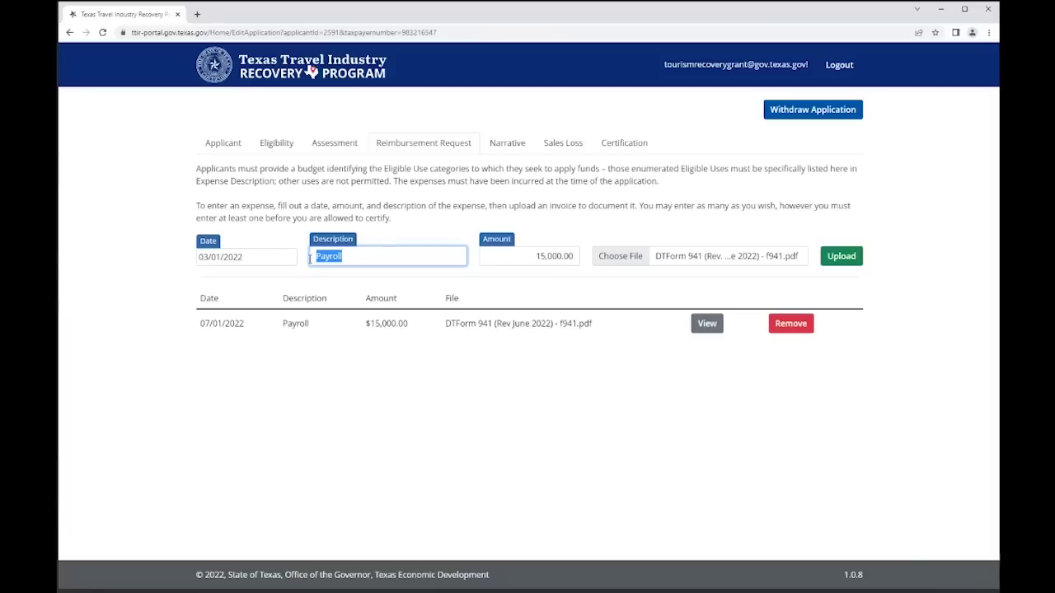
text(Lease)
drag(537, 256, 573, 253)
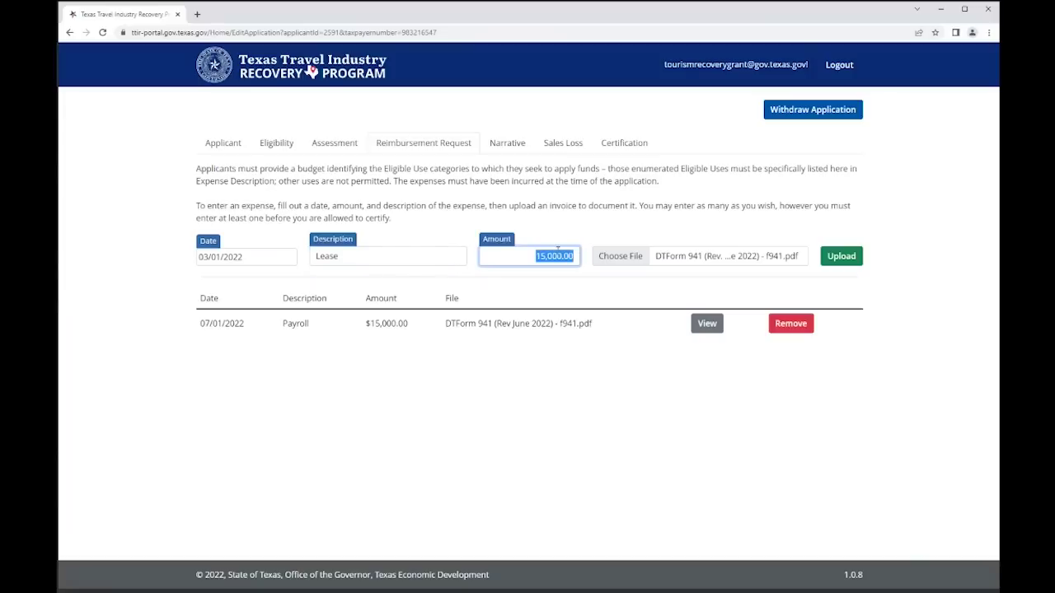
text(10,000.00)
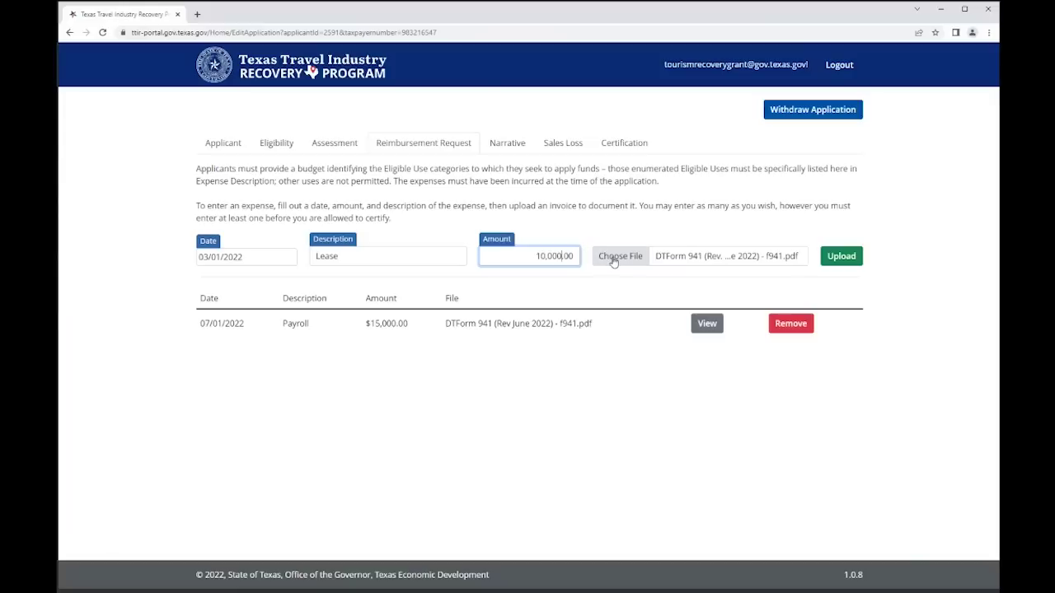
click(614, 257)
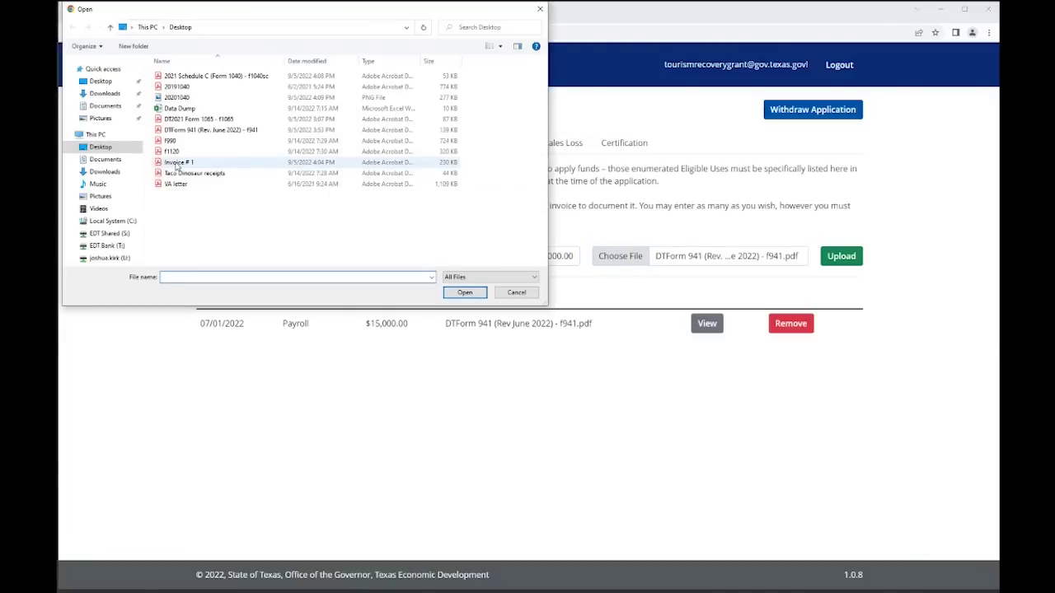
double_click(177, 163)
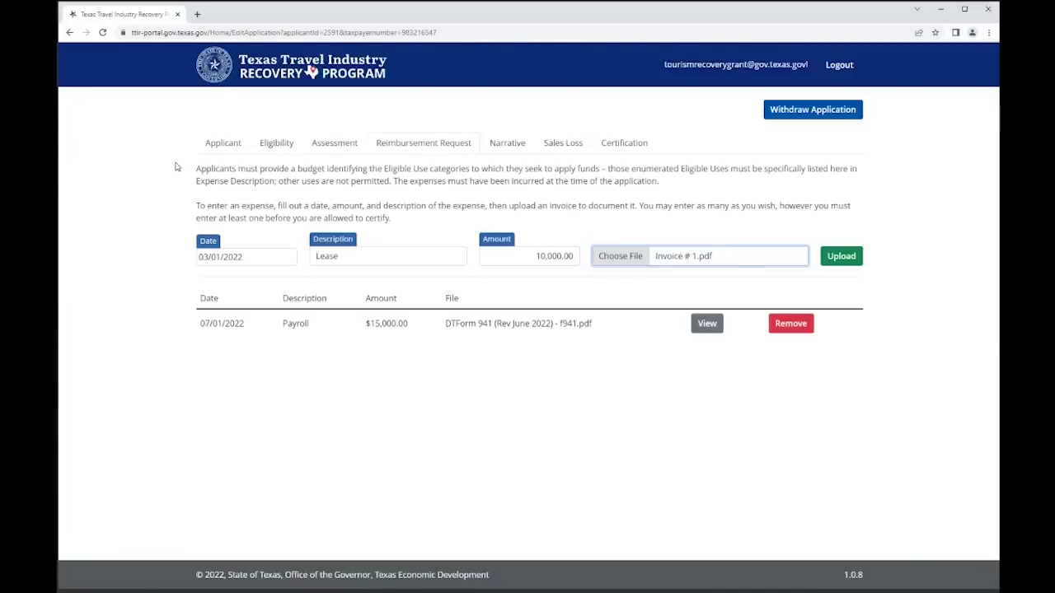
click(843, 256)
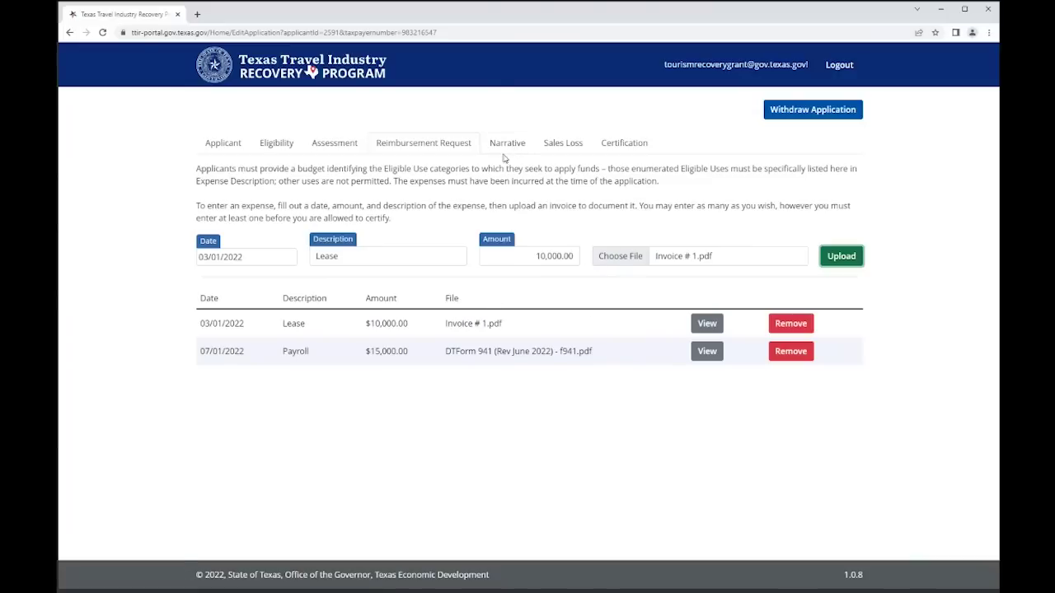
click(507, 144)
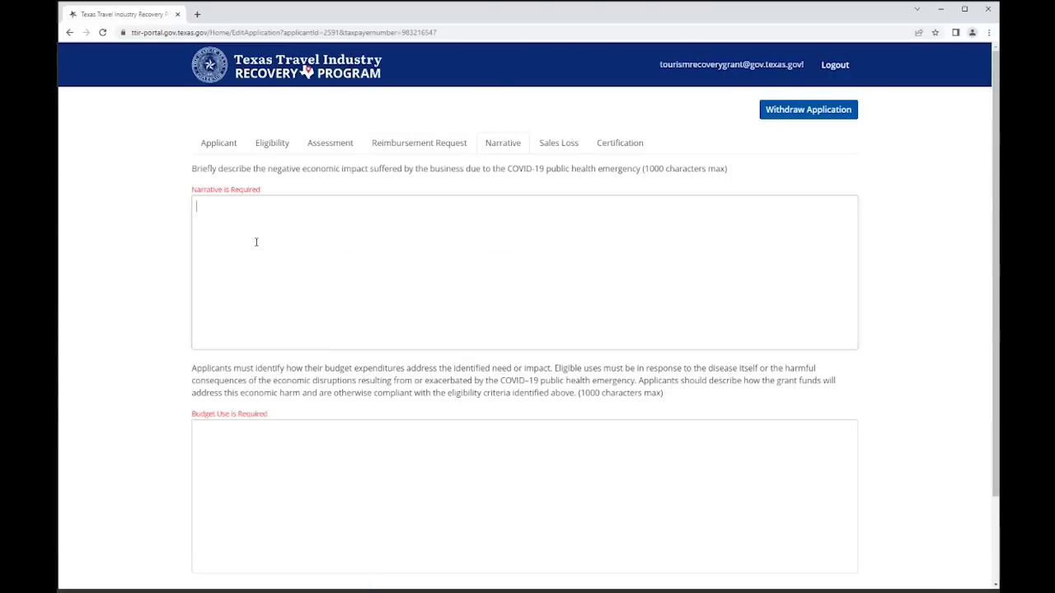
- Enter the economic impact answer: 'Taco sales declined during pandemic'
click(256, 241)
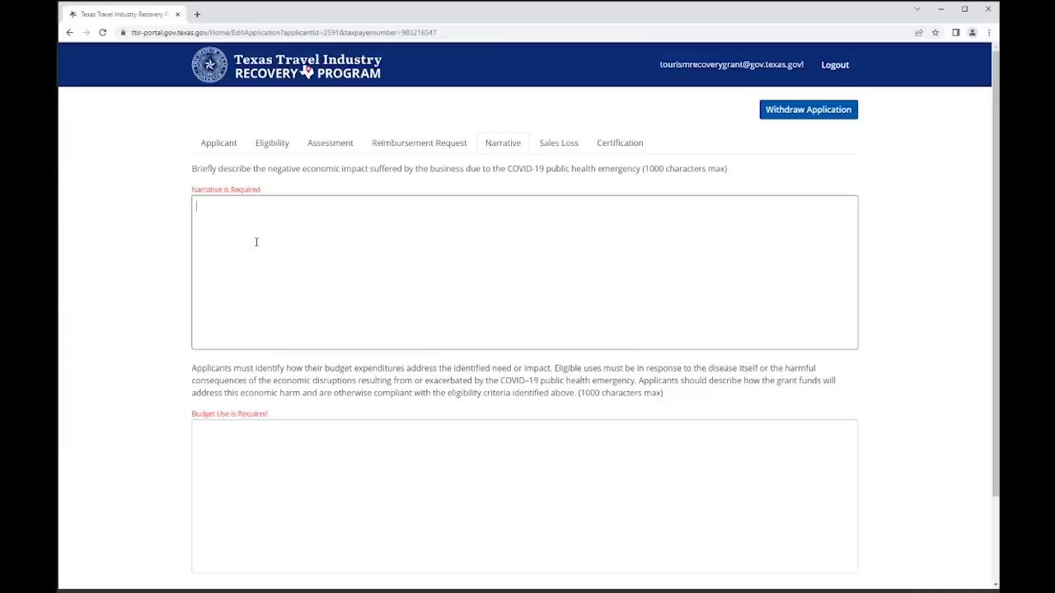
text(T)
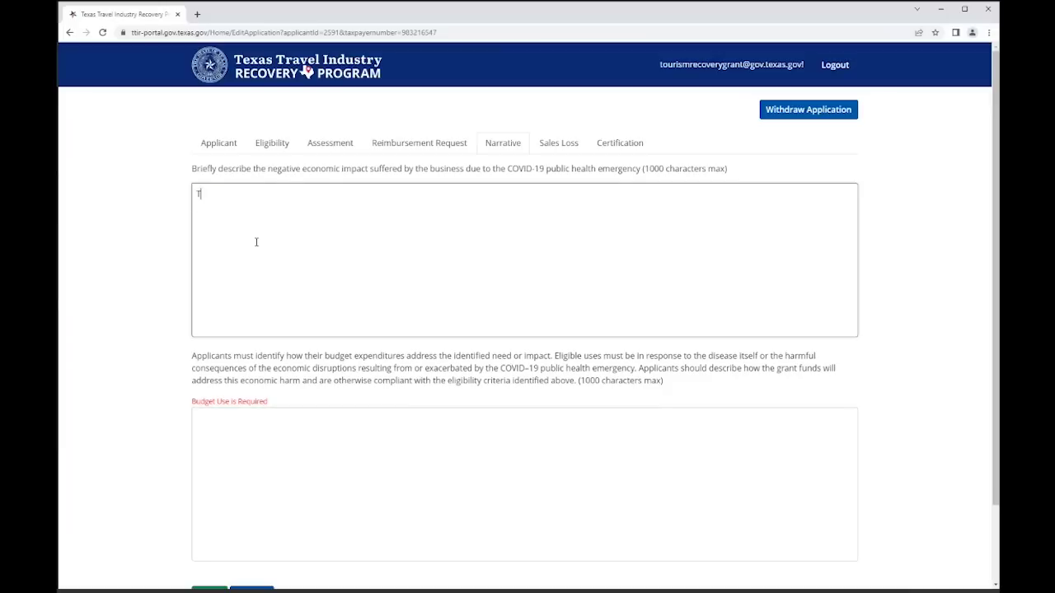
text(aco sales declined duri)
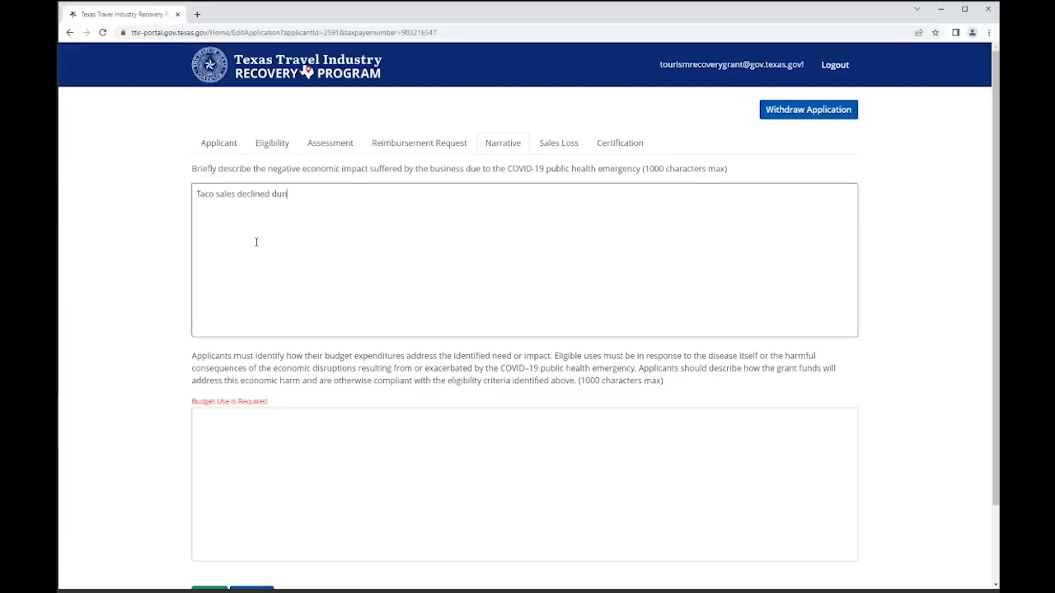
text(ng pandemi)
text(c.)
- Answer the budget-use box saying grant funds will help with payroll costs, and save the narrative
click(282, 444)
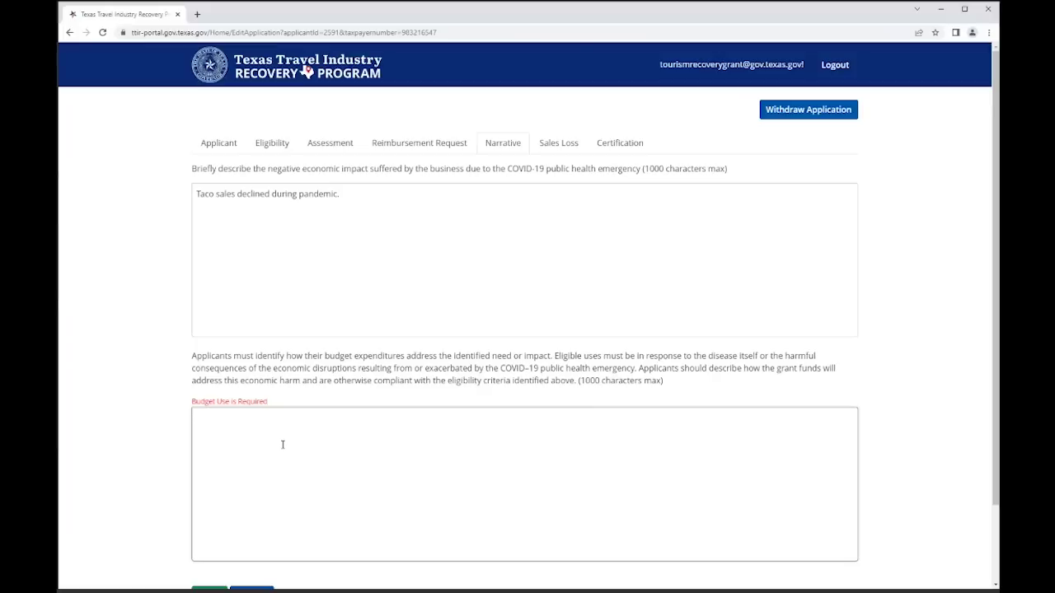
text(Grant)
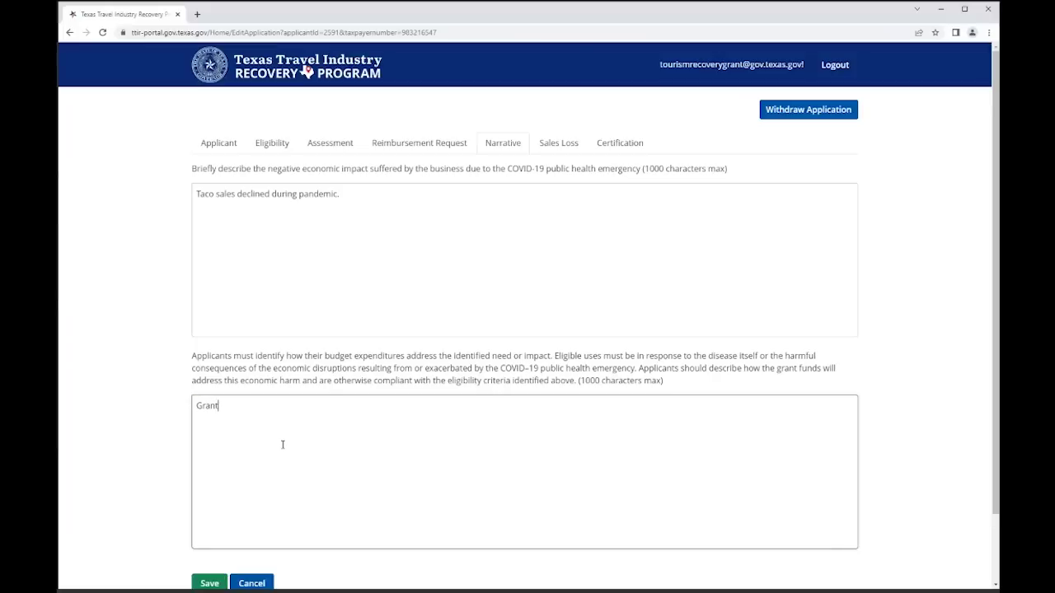
text( Fun)
key(BackSpace)
text(funds will help hire)
key(BackSpace)
key(BackSpace)
text(hired payroll costs.)
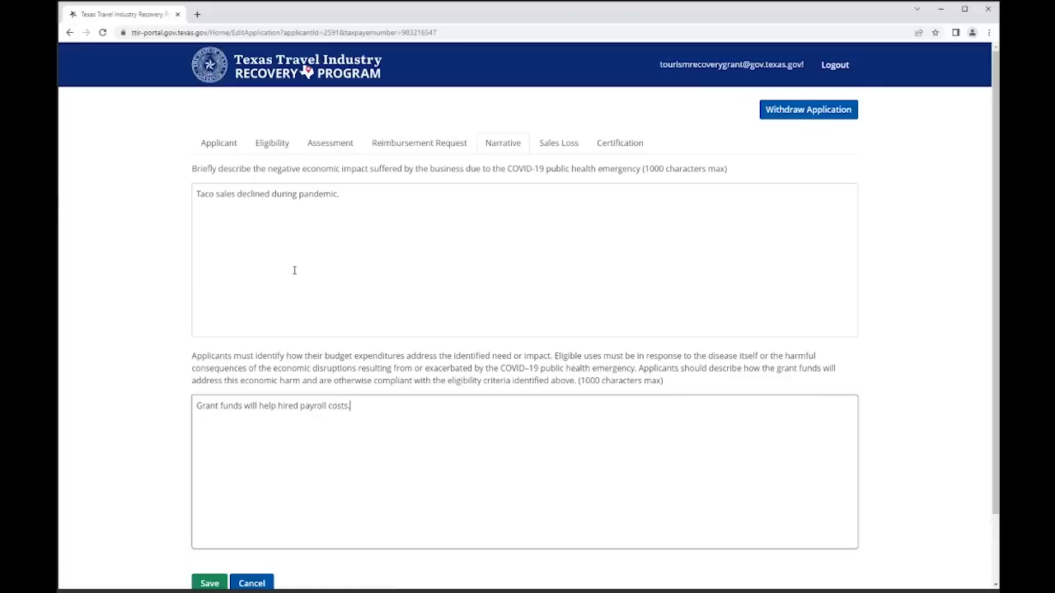
scroll(294, 271, down, 2)
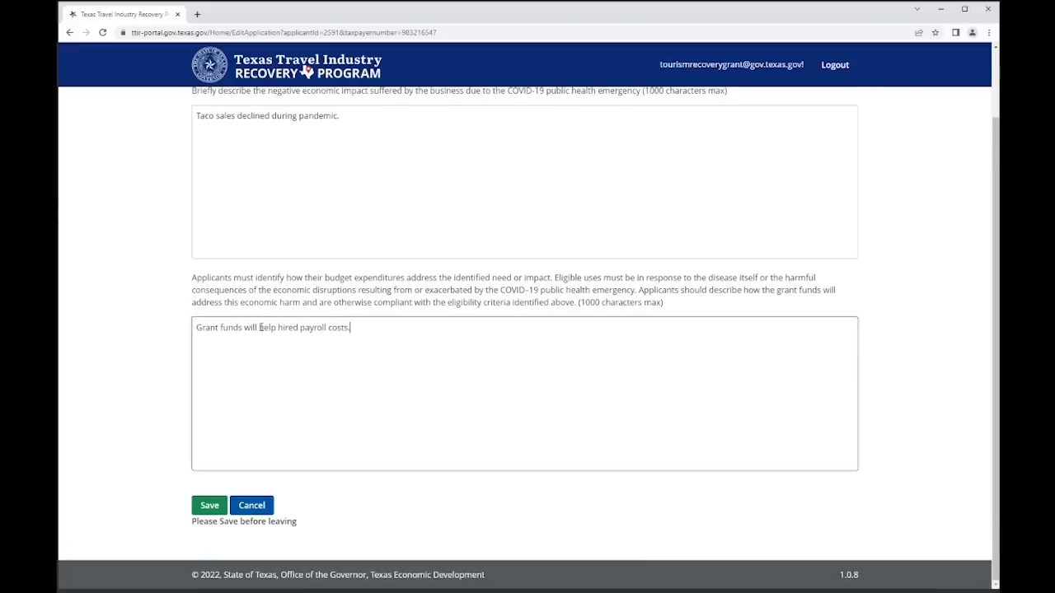
click(211, 503)
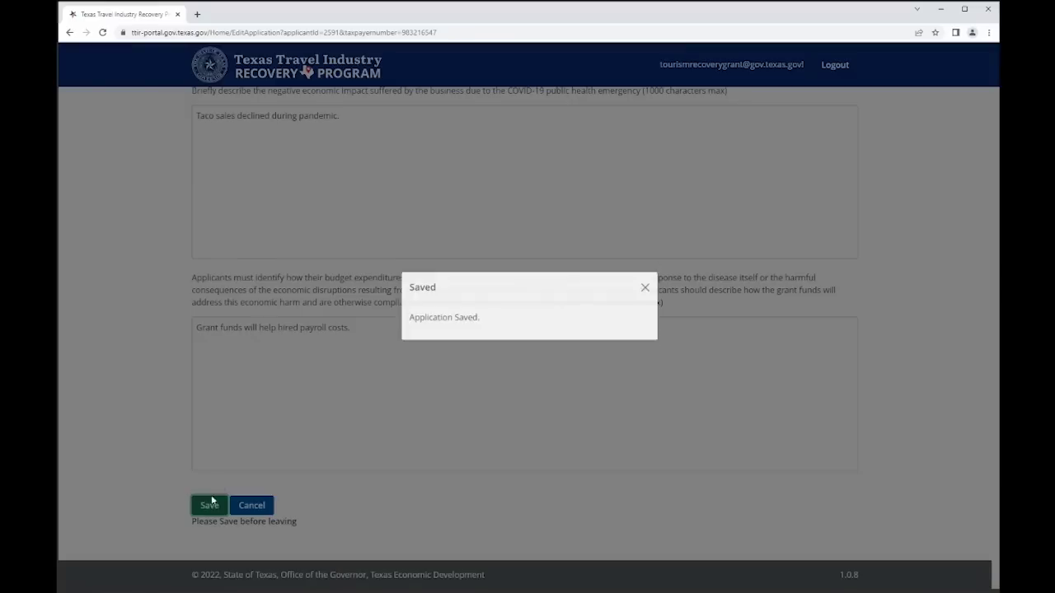
click(645, 287)
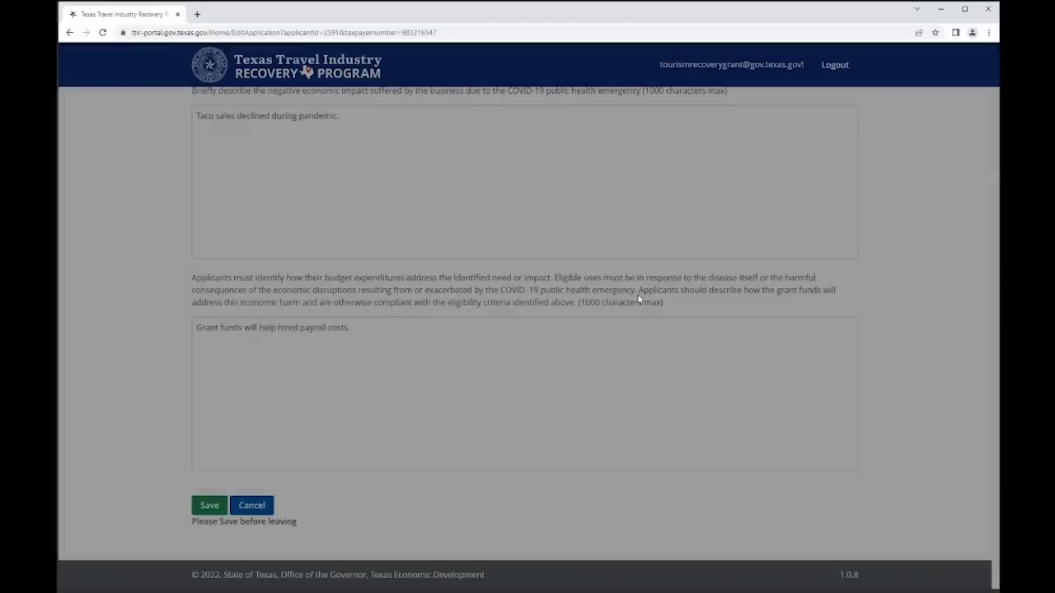
- Open the Sales Loss section and switch to the 2021 Schedule C PDF in Acrobat
scroll(638, 295, up, 1)
click(567, 148)
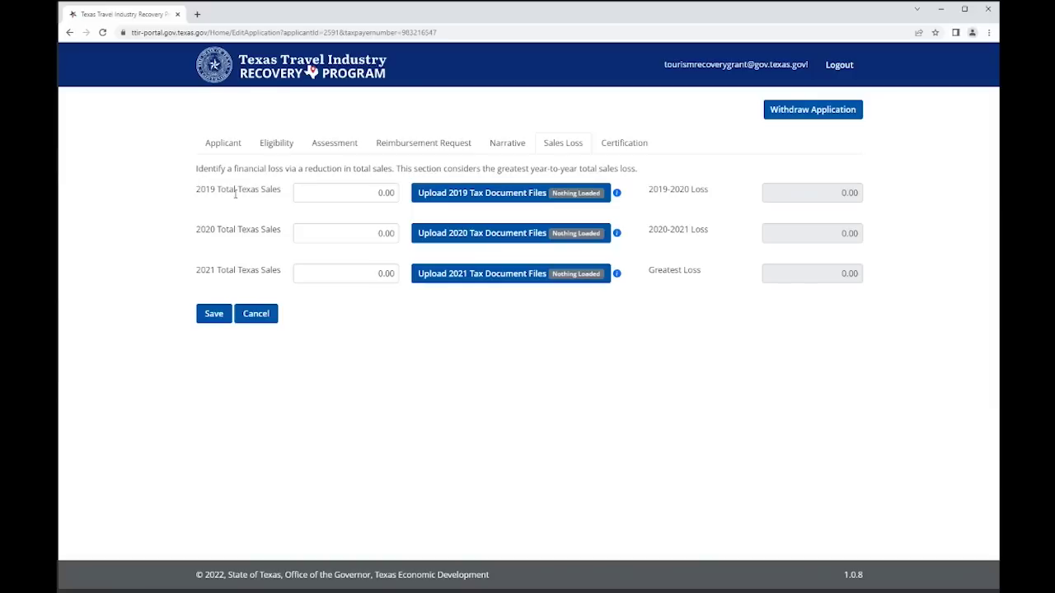
key(alt+Tab)
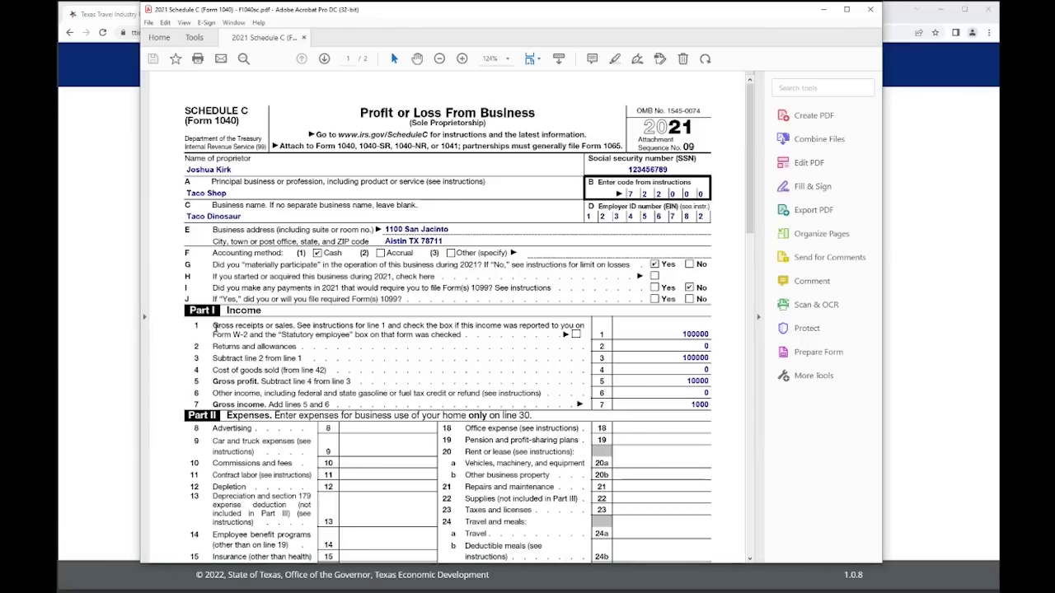
- Highlight the Schedule C line 1 gross receipts (100000), then close the PDF
drag(214, 327, 294, 327)
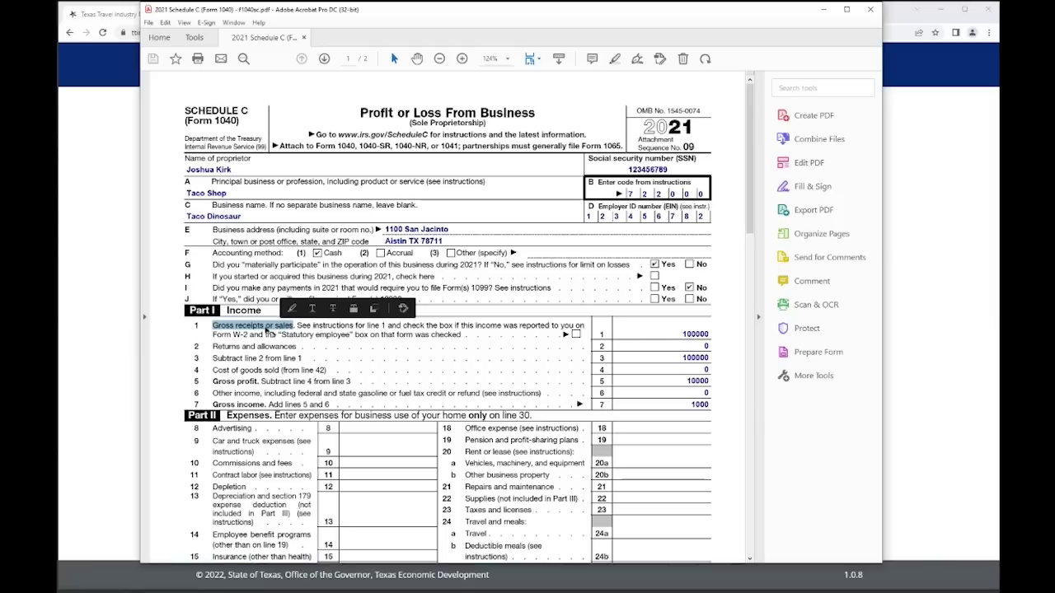
click(870, 10)
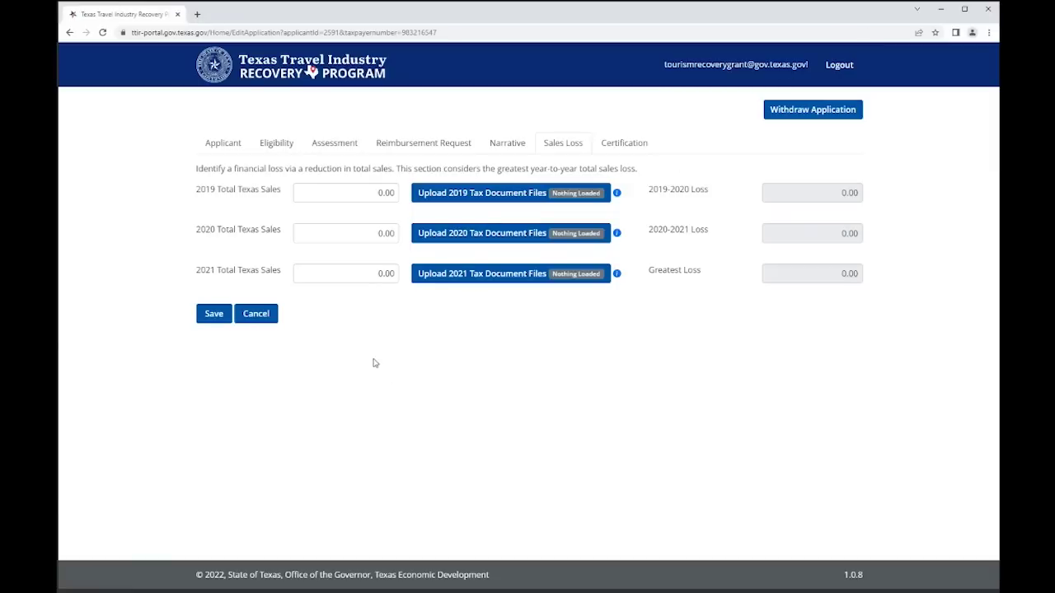
- Replace 0.00 with 100,000 for 2019 Total Texas Sales, then bring up Form 1065
click(375, 196)
drag(375, 196, 398, 188)
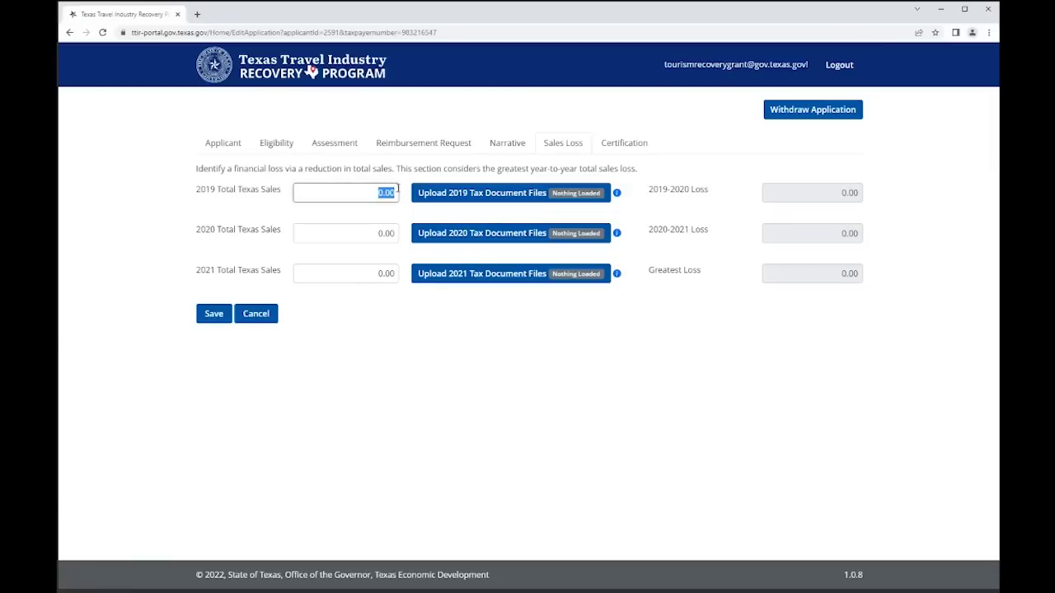
text(100,000)
click(358, 368)
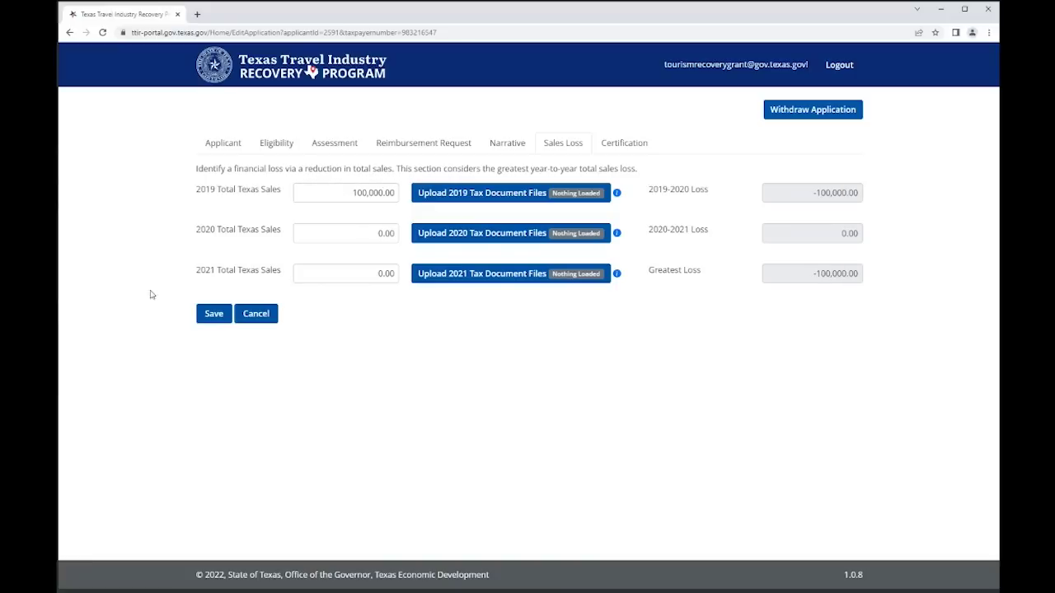
click(58, 172)
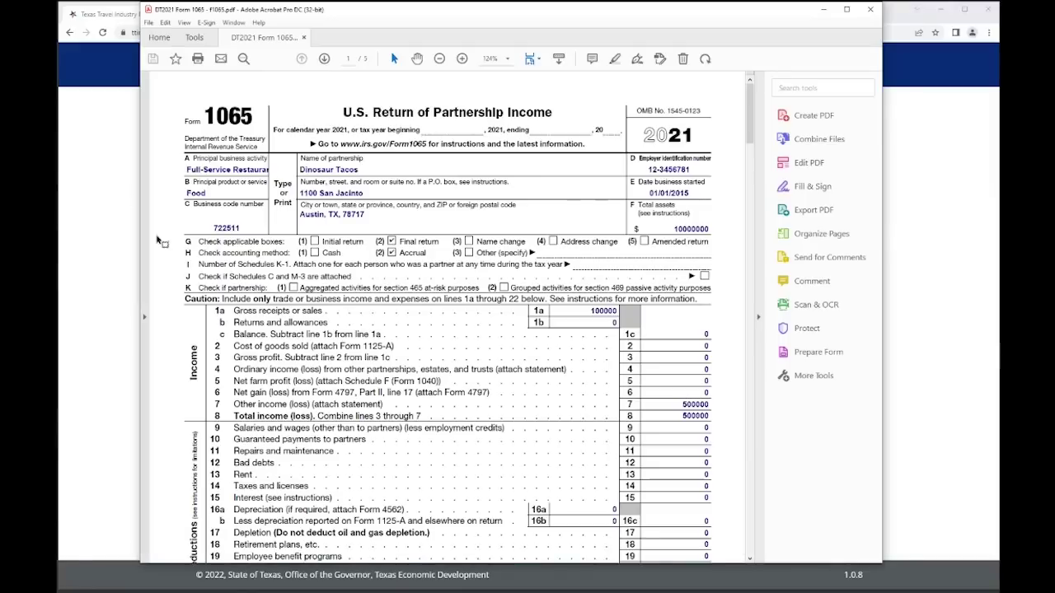
- Highlight gross receipts on Form 1065, line 12 total revenue on Form 990, and gross receipts on Form 1120, closing each
drag(216, 312, 314, 309)
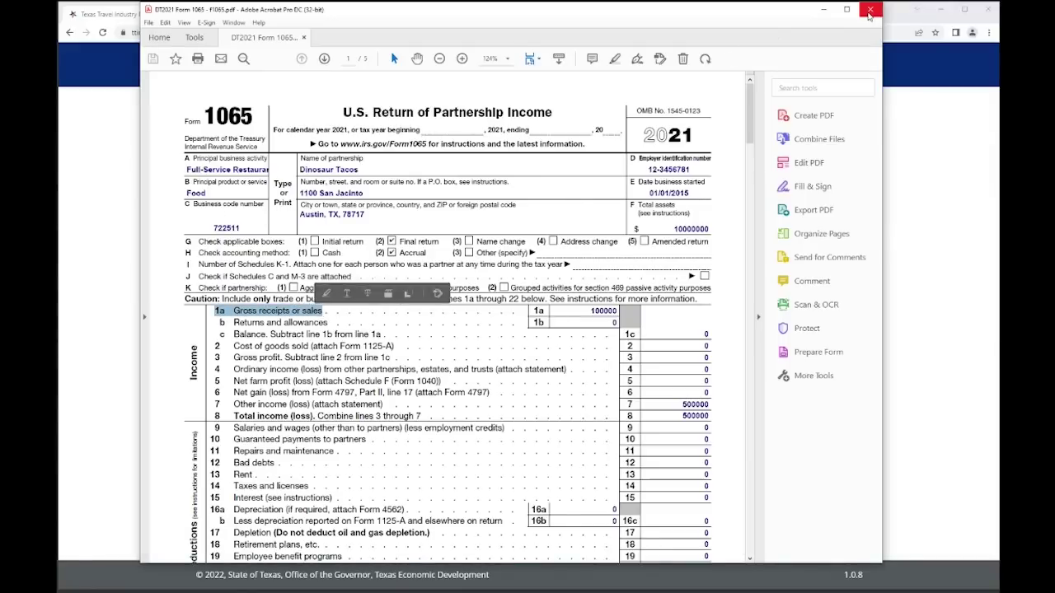
click(869, 9)
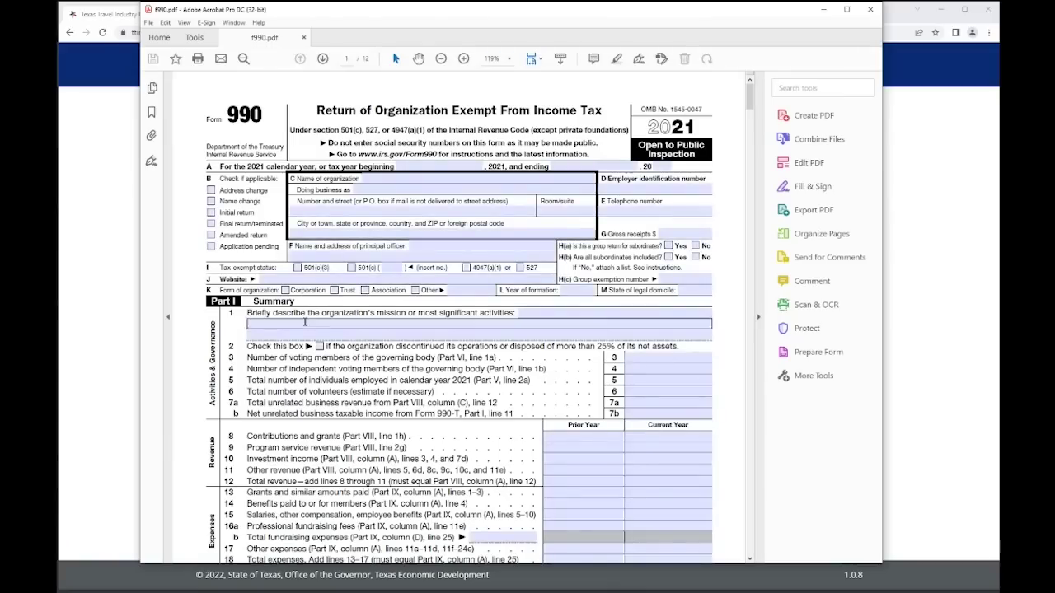
scroll(308, 416, down, 1)
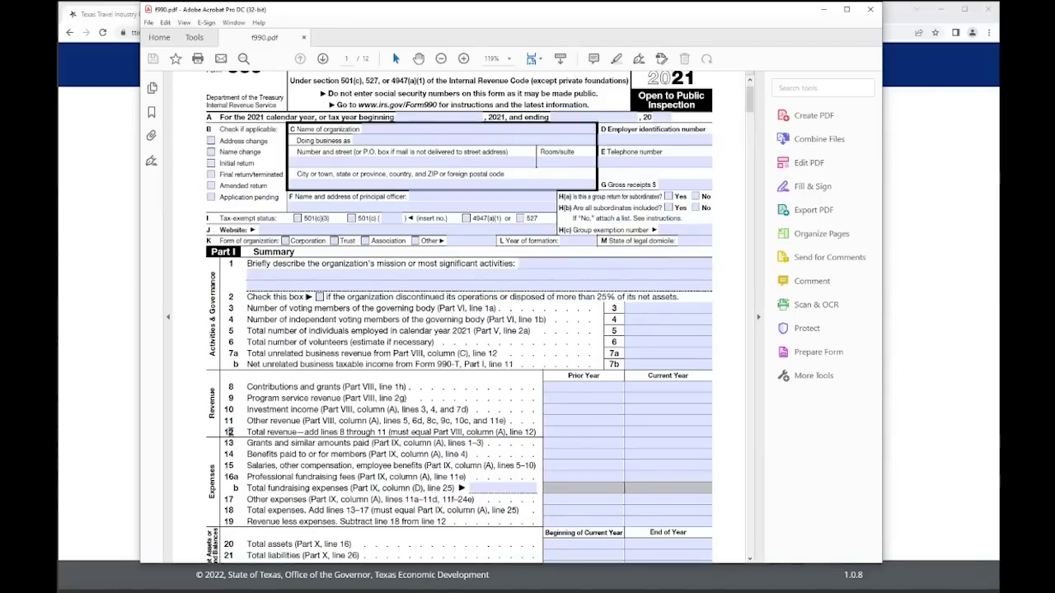
drag(225, 432, 537, 435)
click(870, 9)
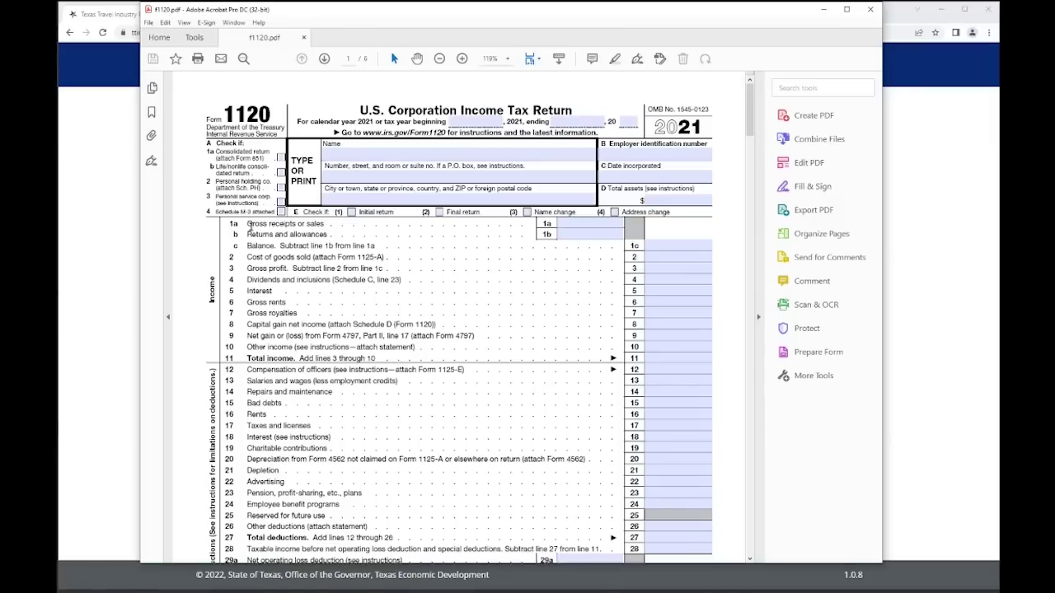
drag(247, 224, 294, 224)
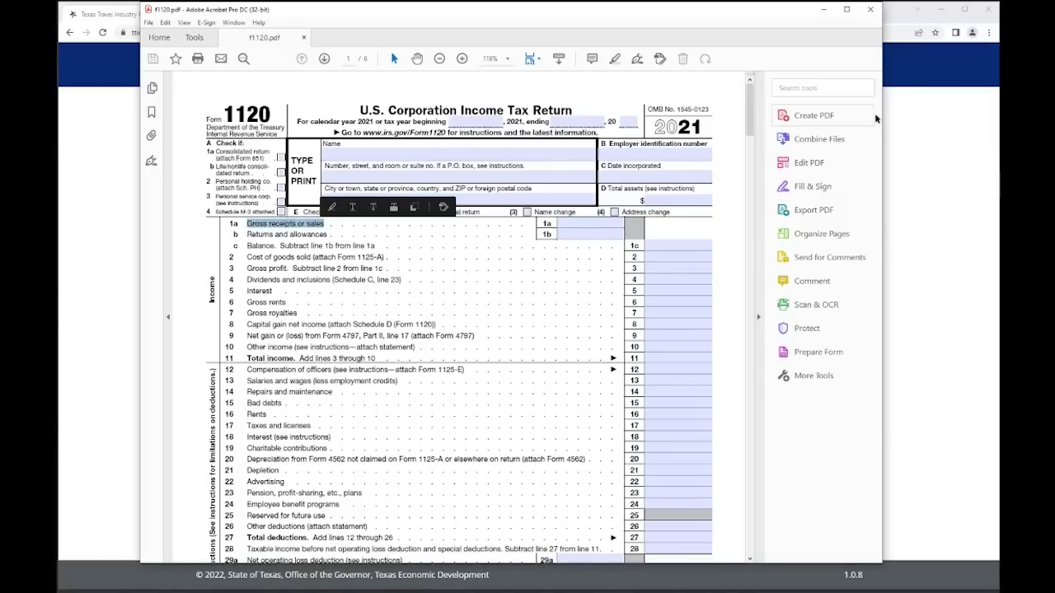
click(871, 9)
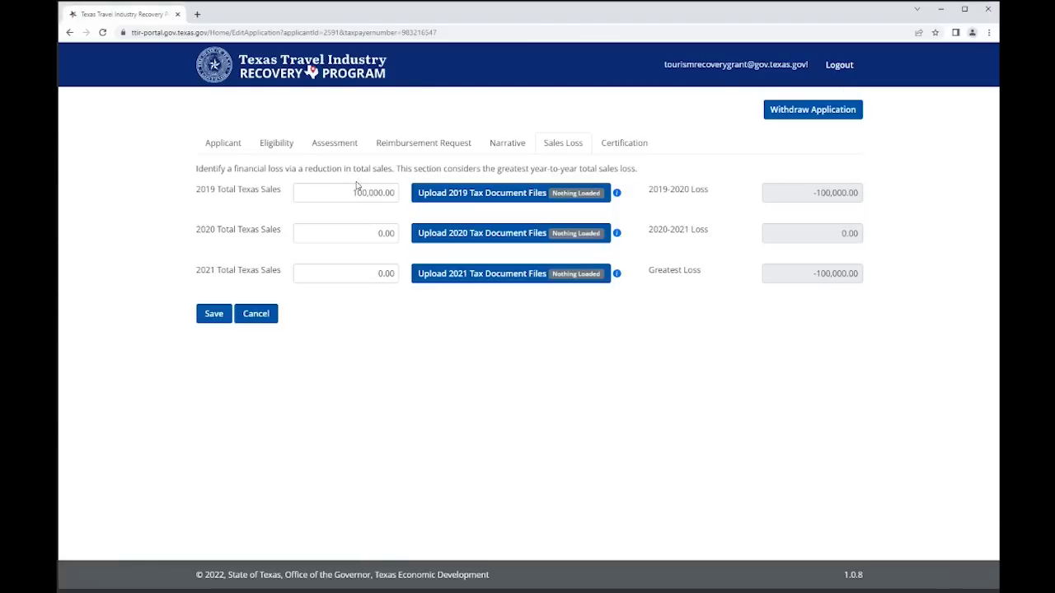
- Enter 25,000 for 2020 and 75,000 for 2021 Total Texas Sales
click(372, 235)
text(25,000)
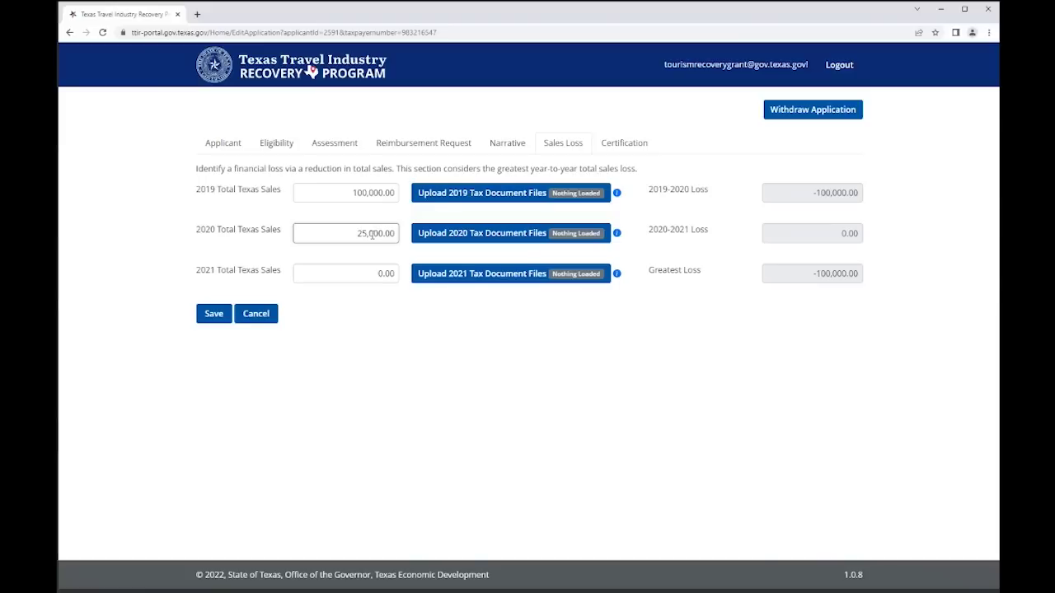
click(363, 276)
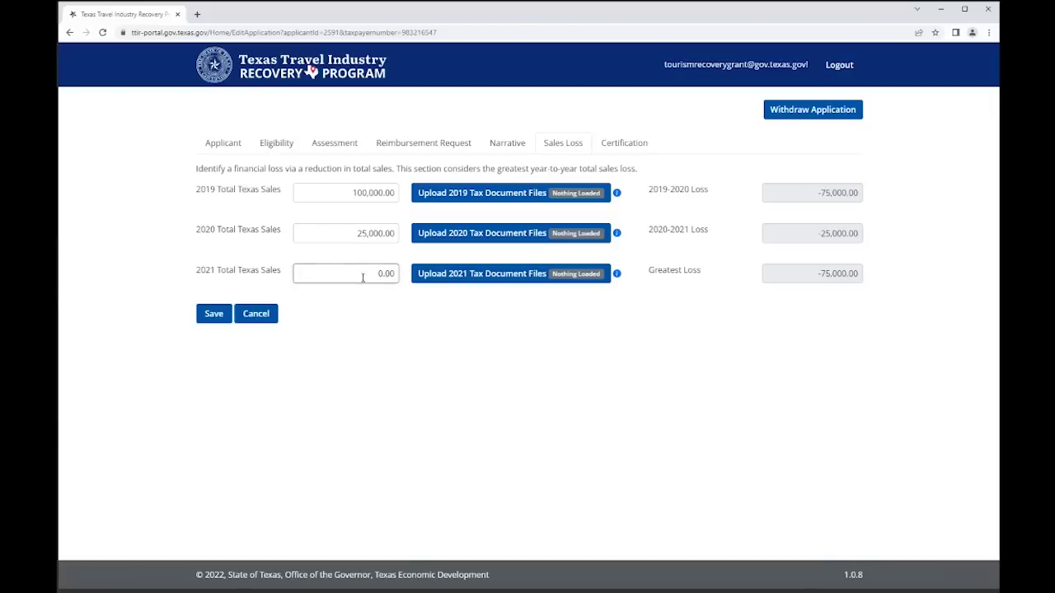
drag(383, 273, 378, 272)
text(75,000)
click(368, 320)
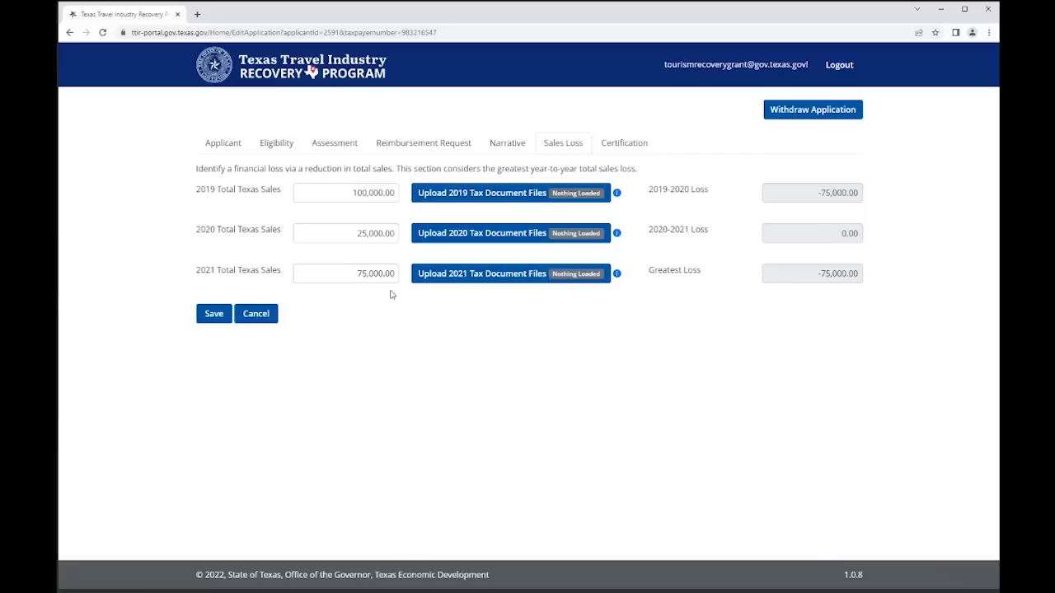
- Upload the 20191040 file as the 2019 tax document
click(587, 193)
click(438, 323)
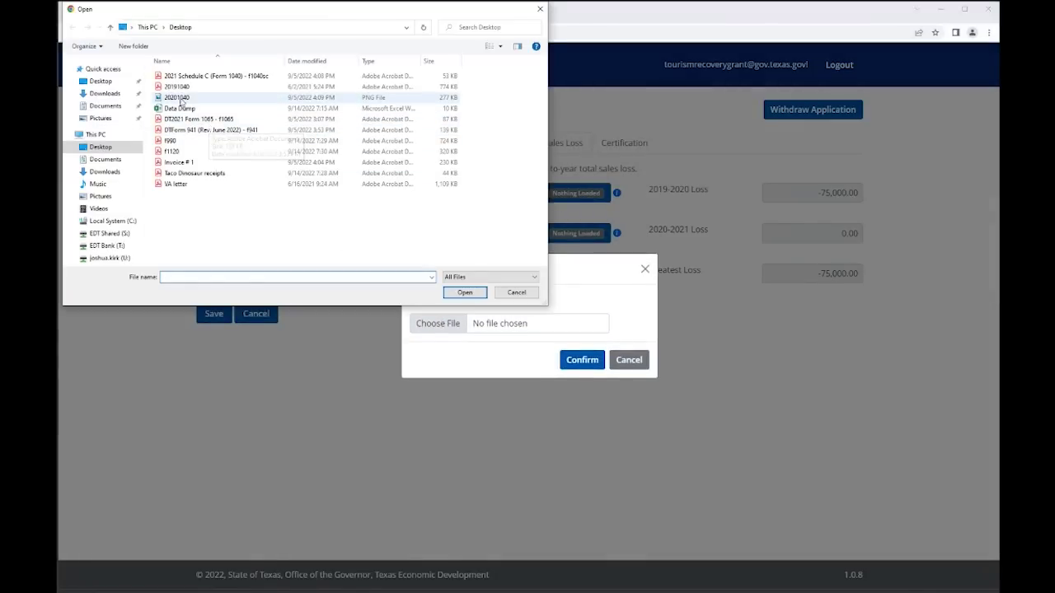
click(183, 89)
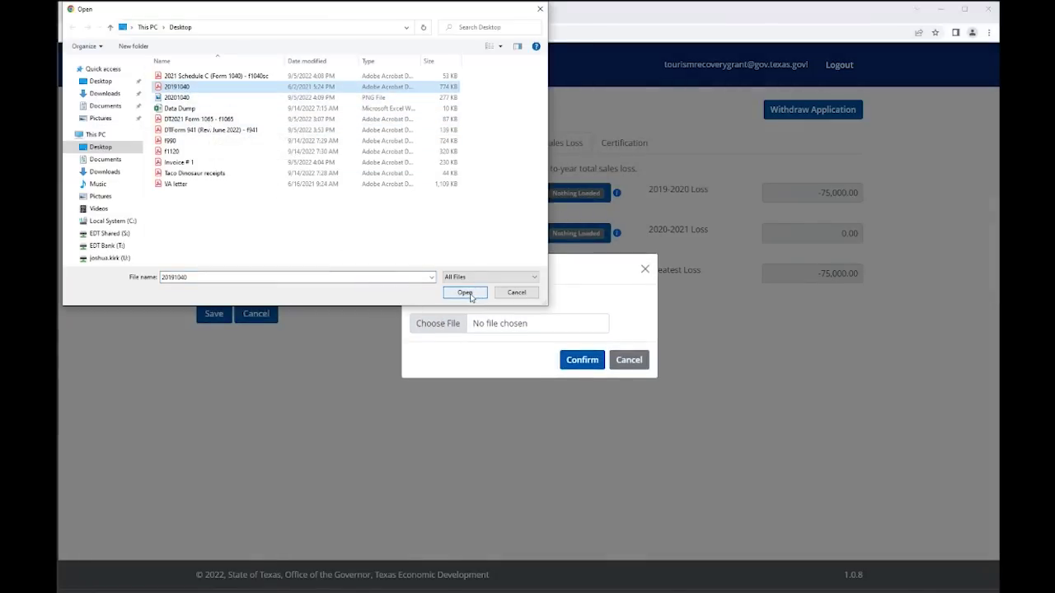
click(465, 293)
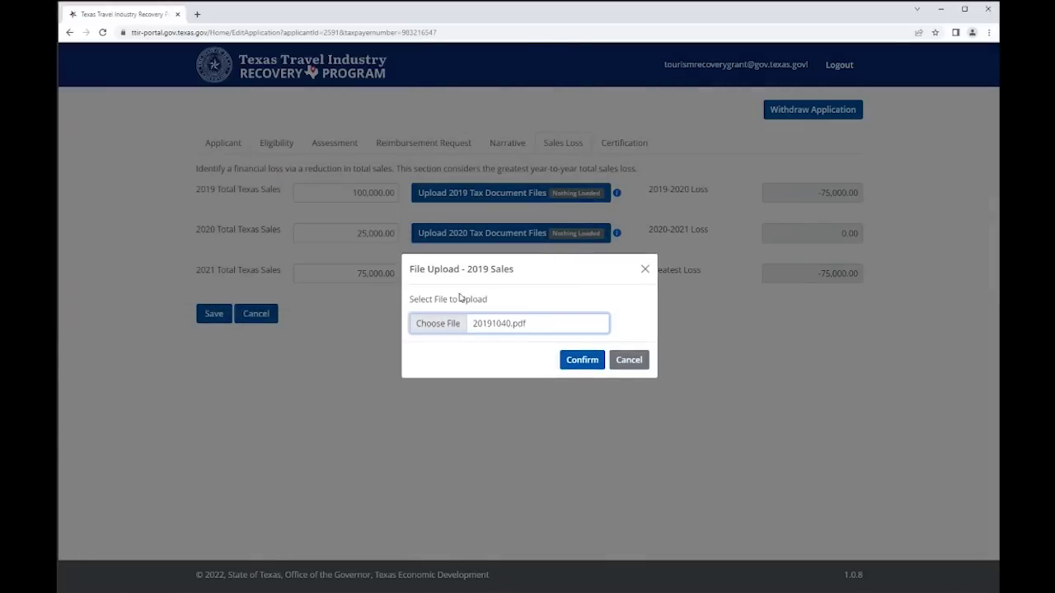
click(578, 368)
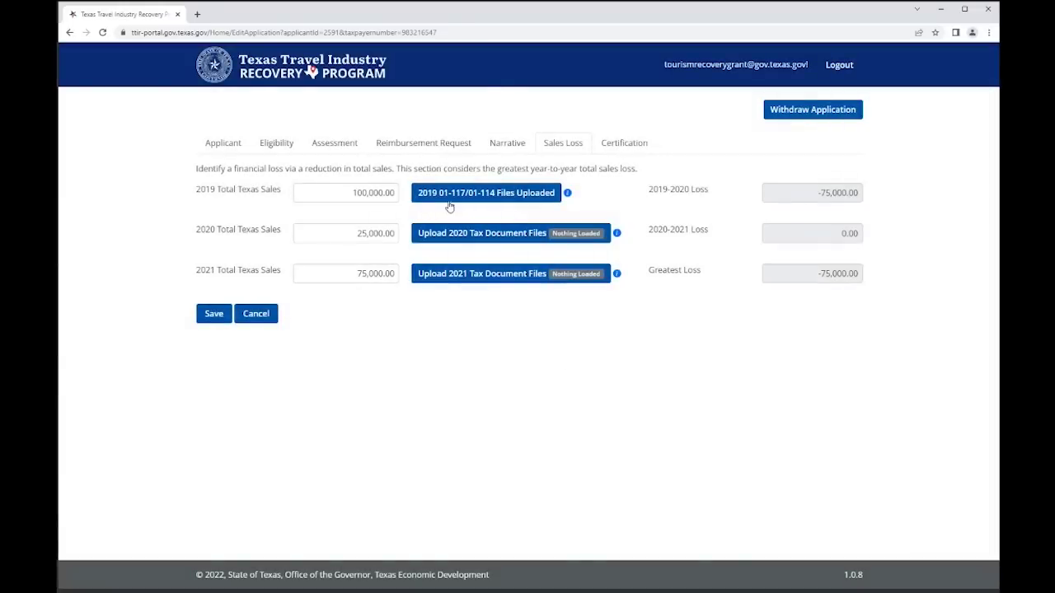
- Upload the 20201040 file as the 2020 tax document
click(573, 236)
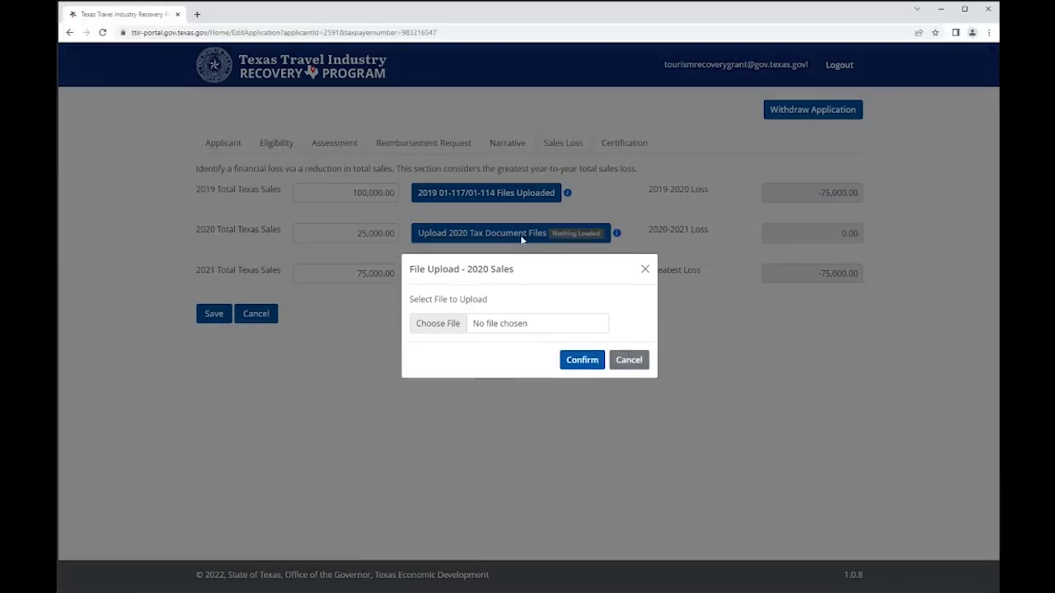
click(440, 323)
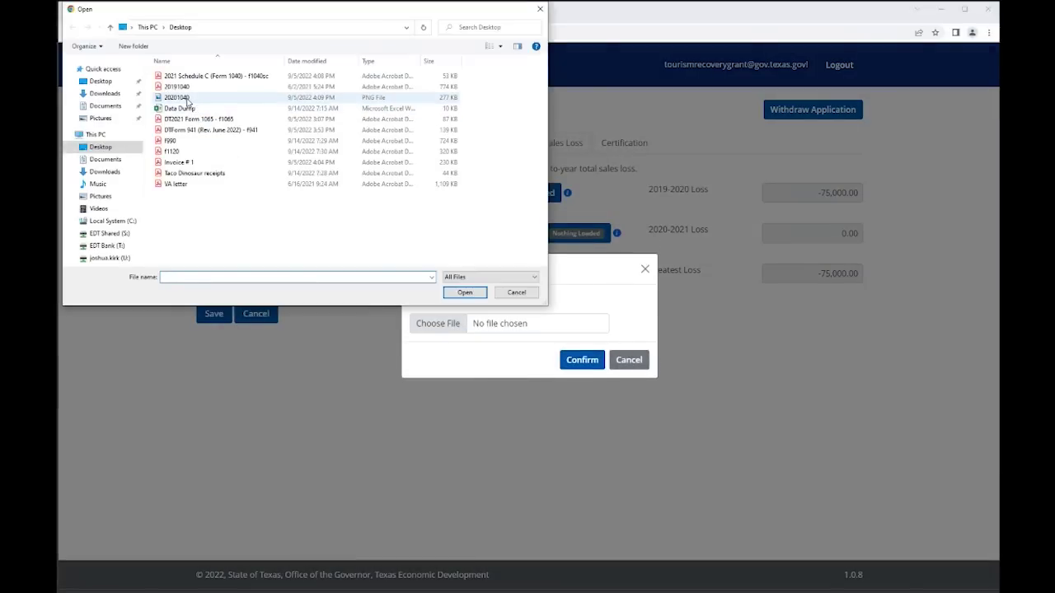
click(188, 98)
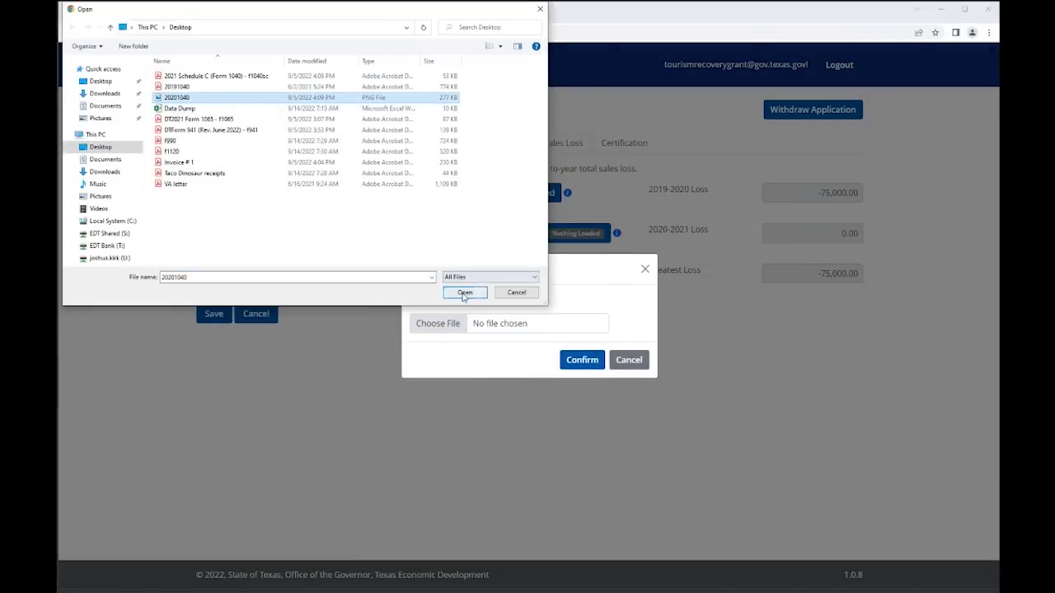
click(465, 293)
click(579, 360)
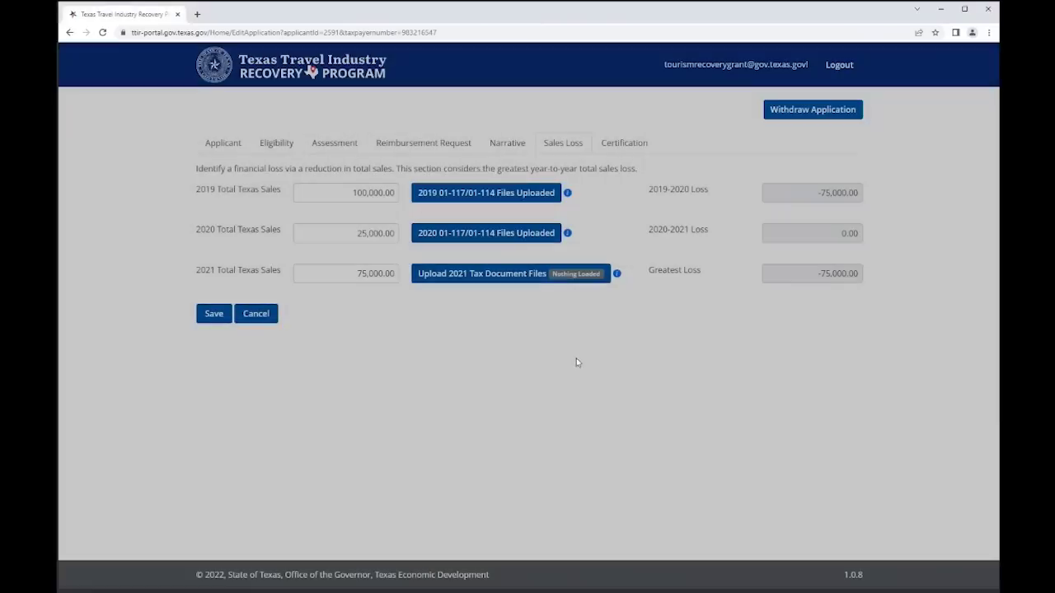
- Upload the 2021 Schedule C PDF as the 2021 tax document
click(573, 280)
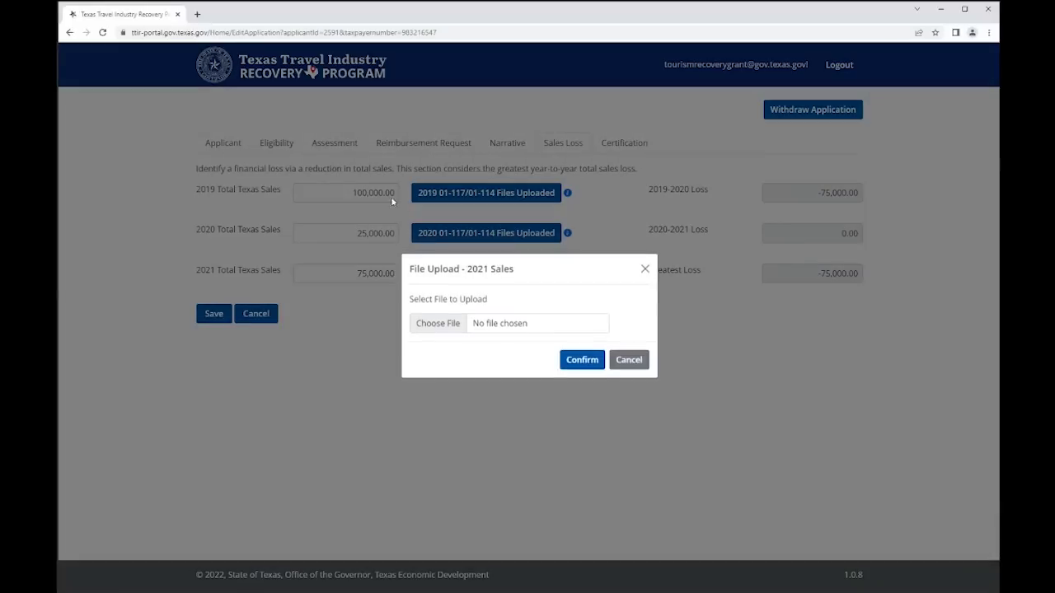
click(452, 324)
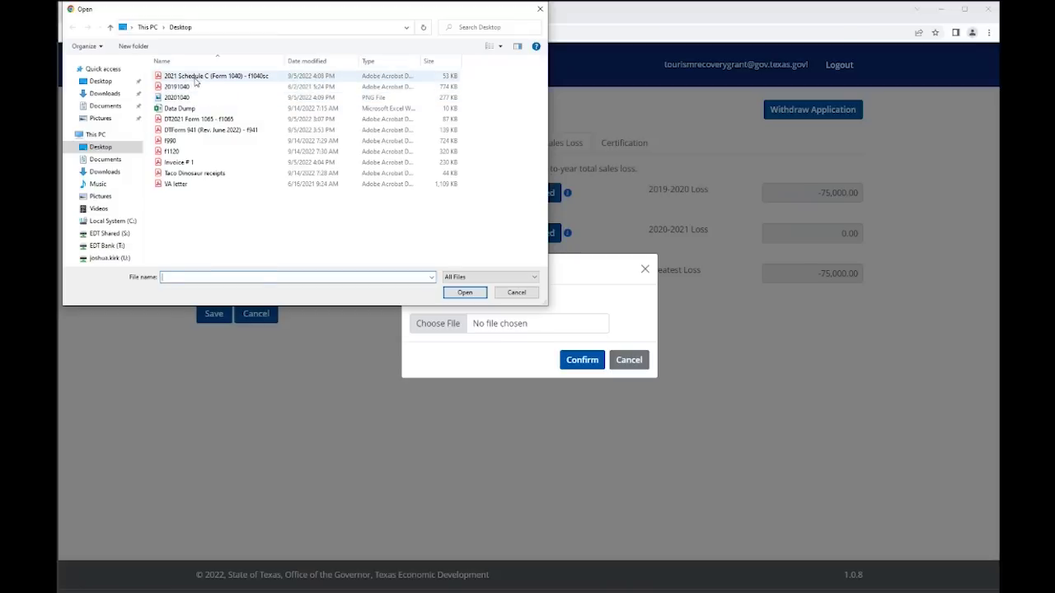
click(197, 75)
click(465, 292)
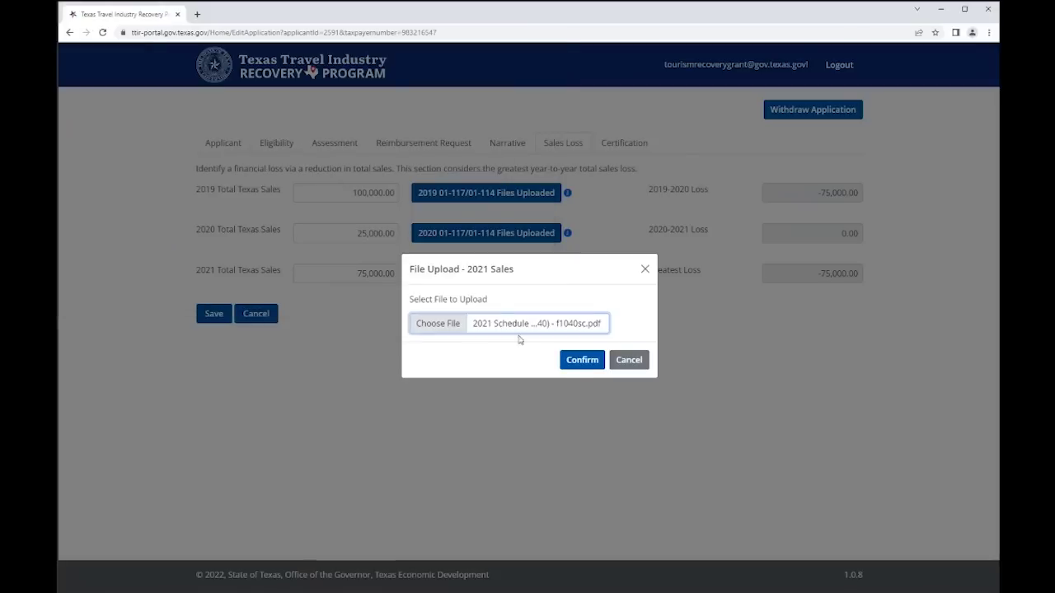
click(582, 360)
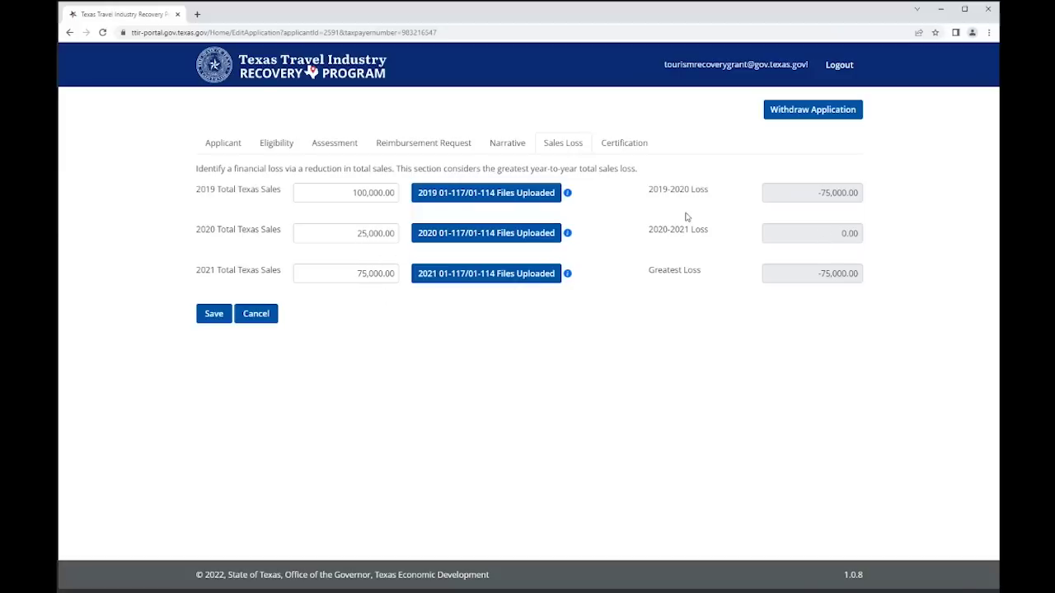
- Replace the 2019 Total Texas Sales with 30,000 and save, leaving the greatest loss at -5,000.00
drag(651, 272, 775, 288)
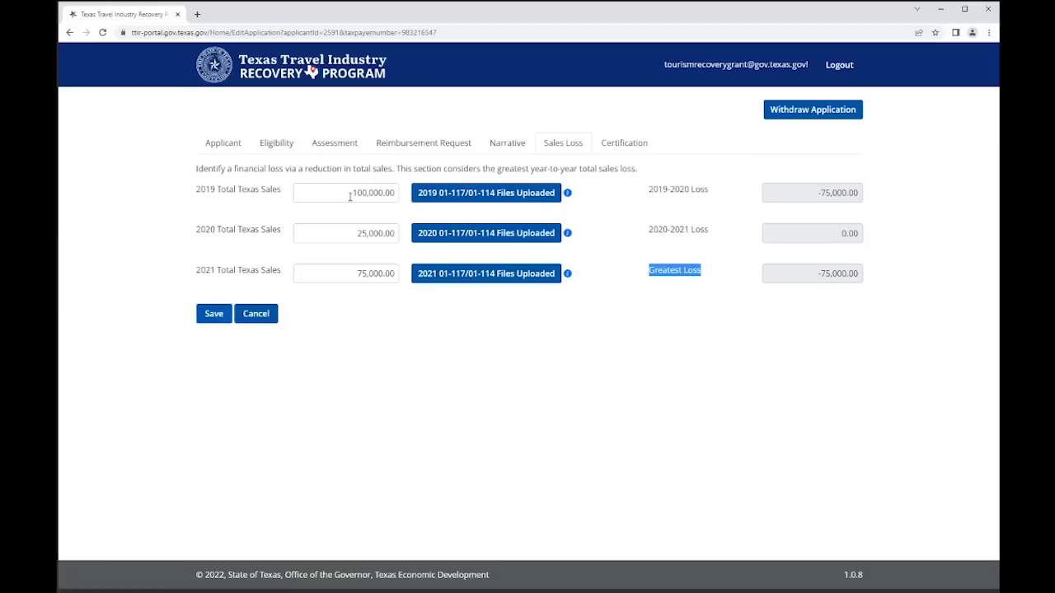
drag(352, 196, 384, 198)
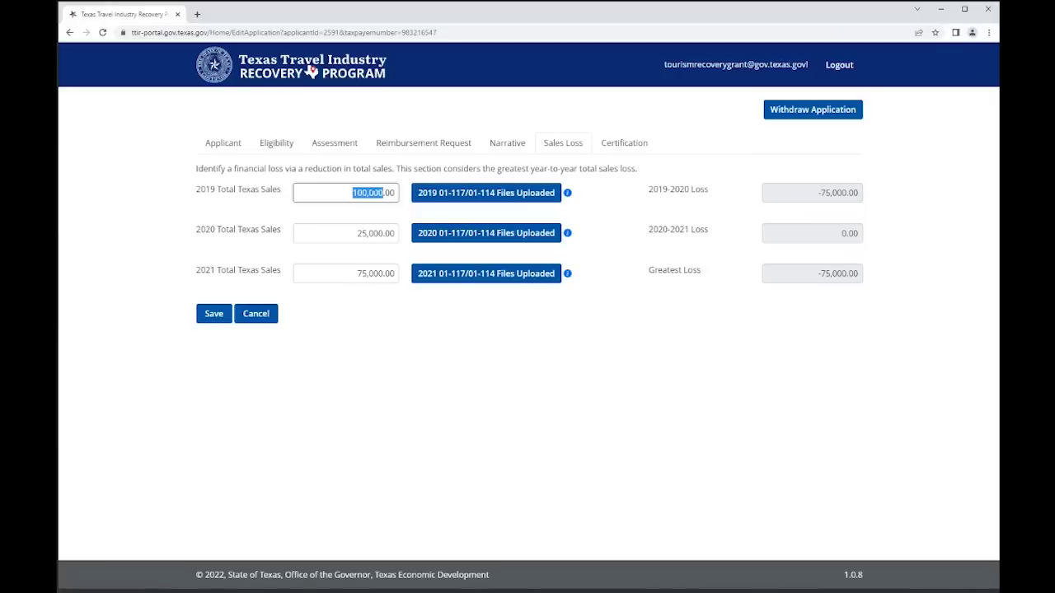
text(30,000)
click(422, 356)
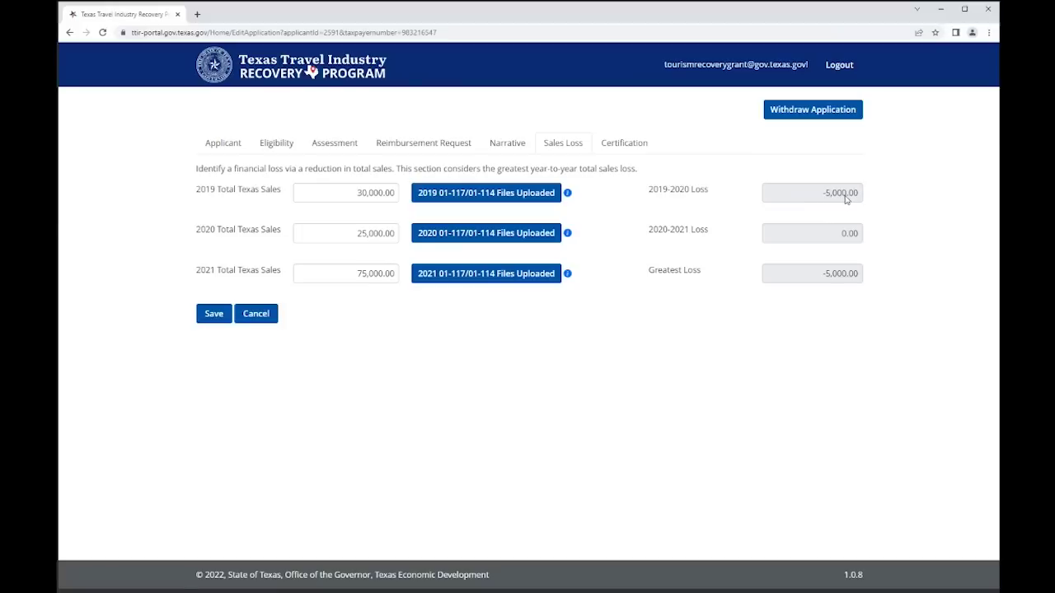
click(213, 318)
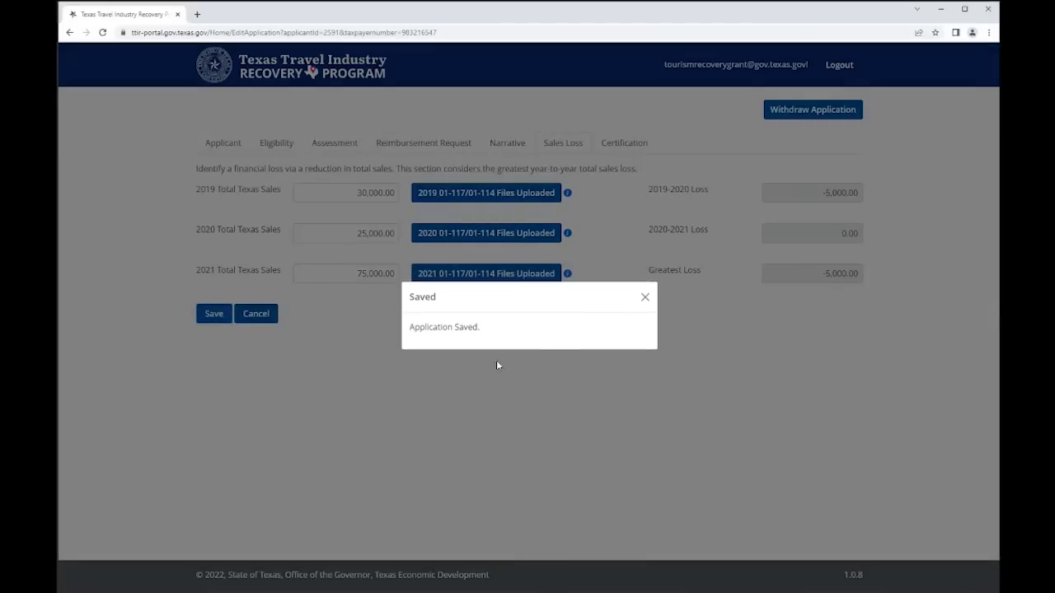
click(645, 298)
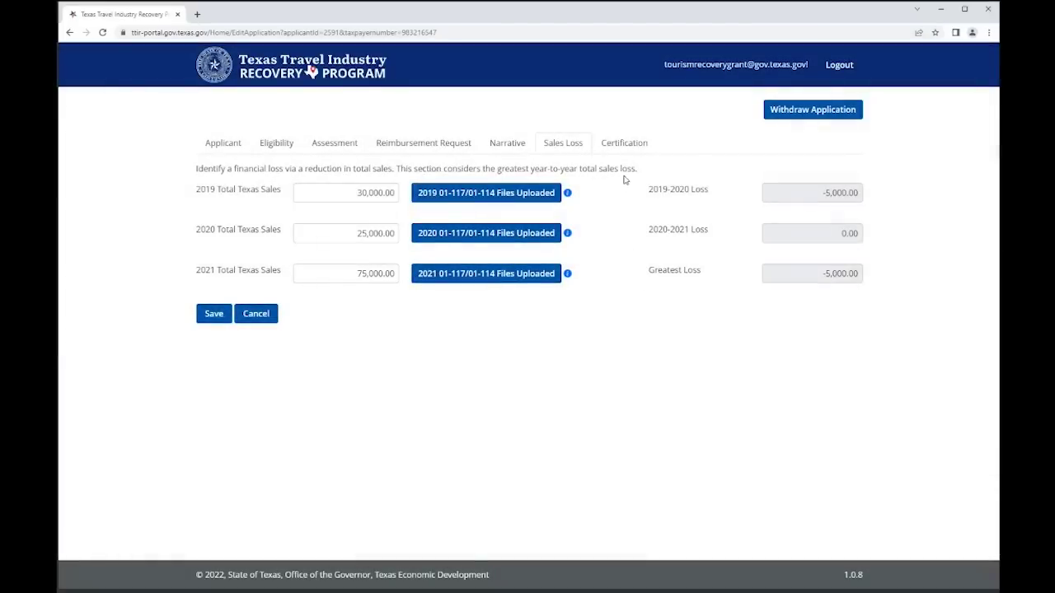
- Tick the certification statement, certify the application, and acknowledge the Application Complete confirmation
click(624, 144)
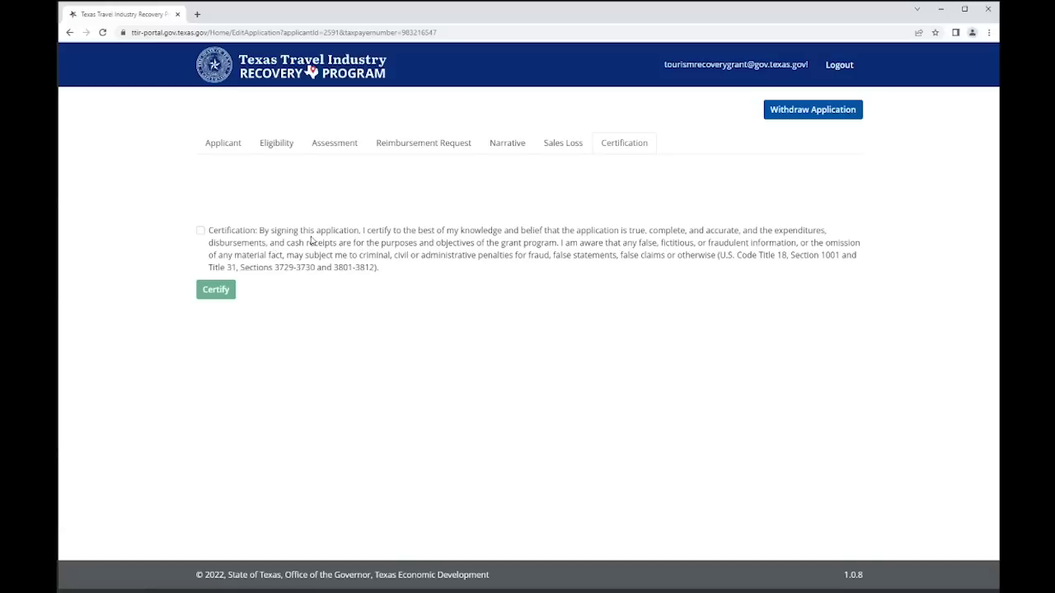
click(200, 231)
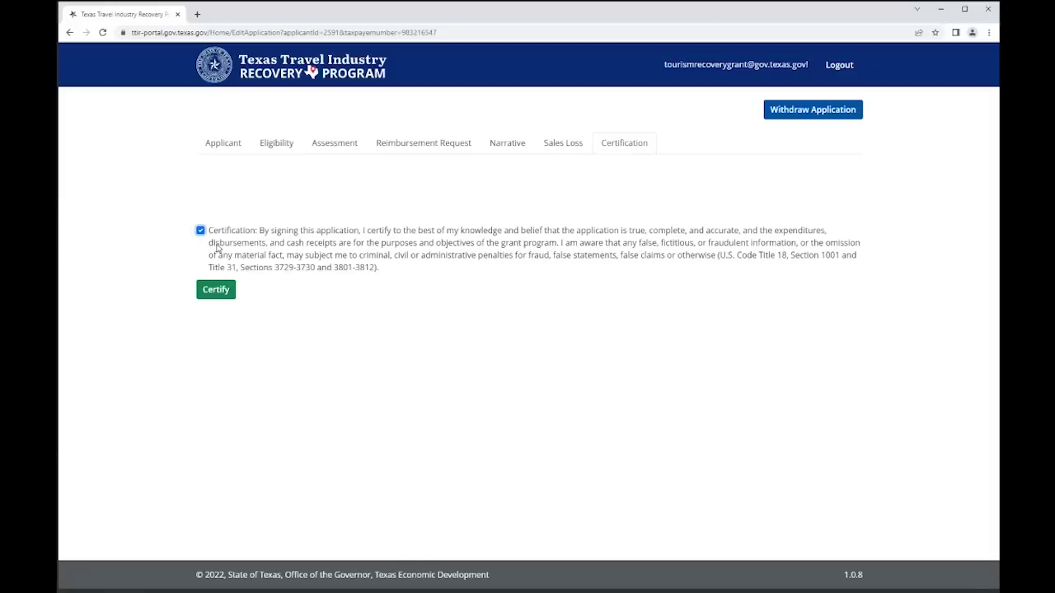
click(218, 295)
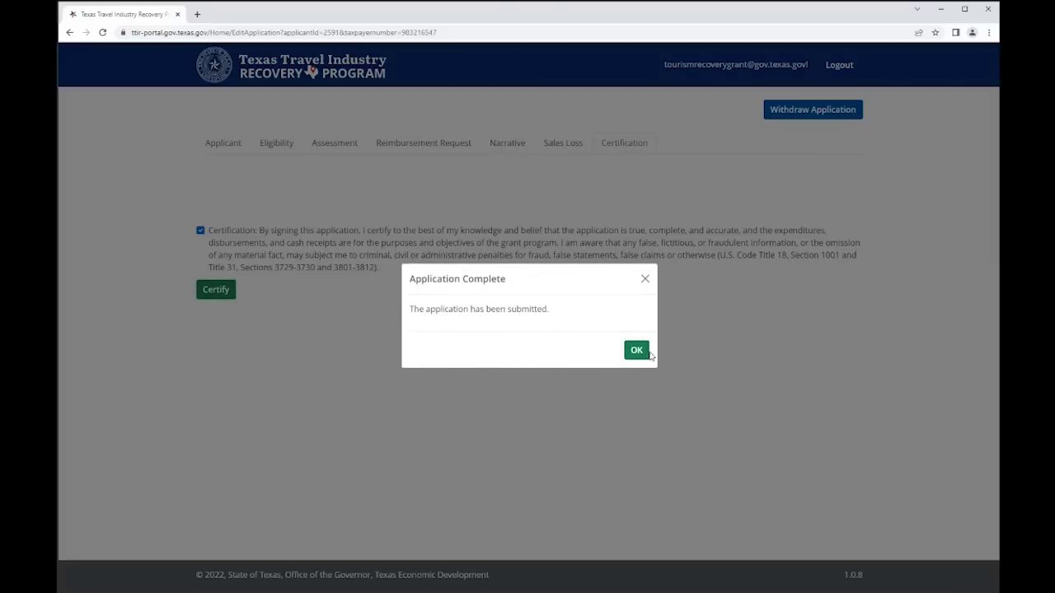
click(642, 353)
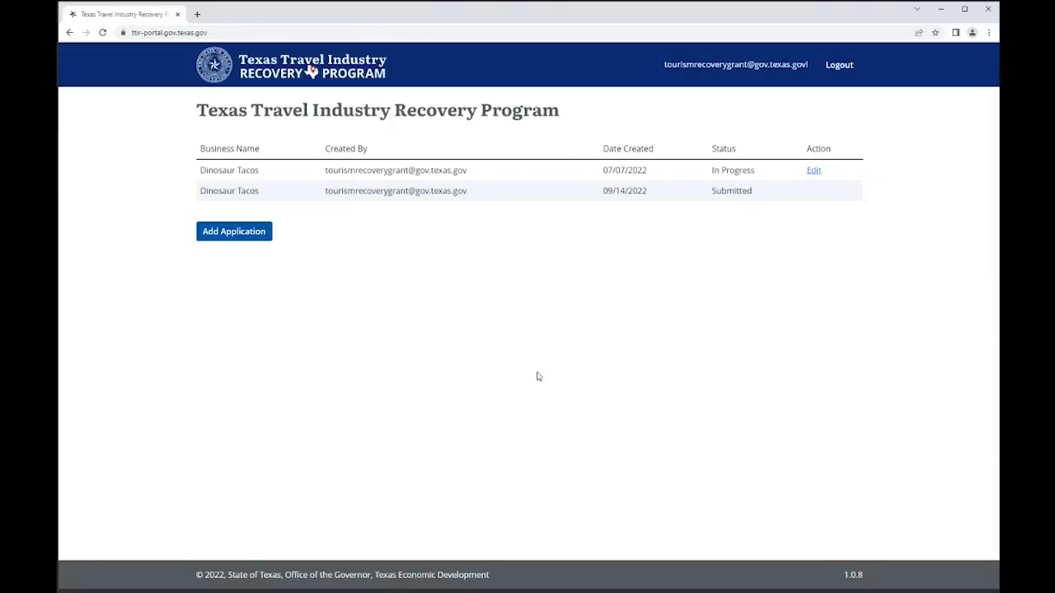